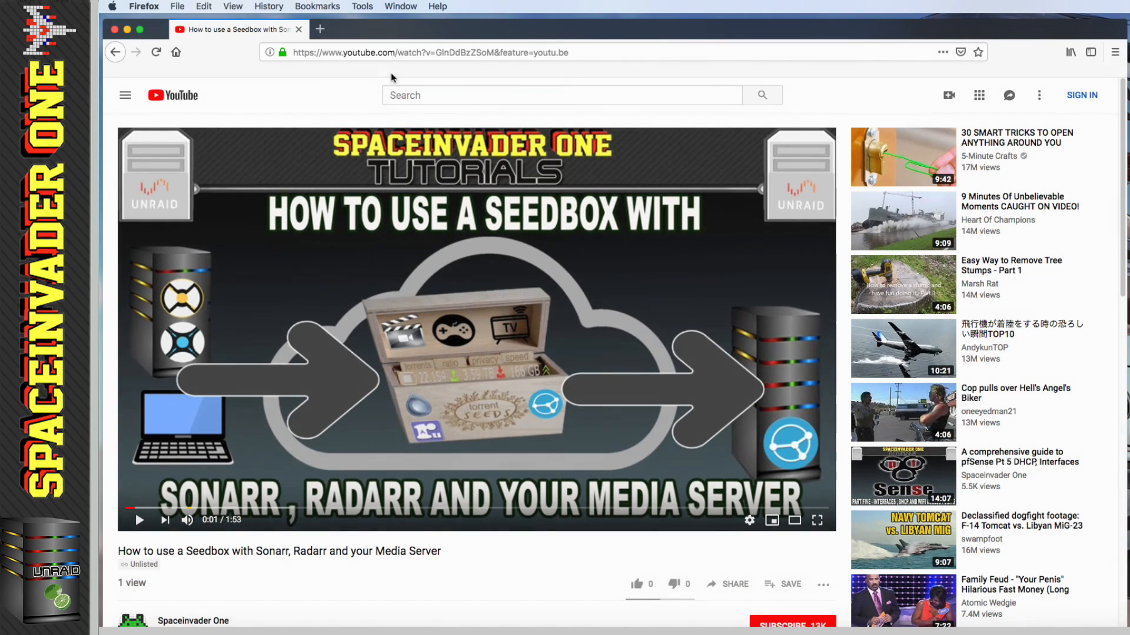
Follow the seedbox provider link in the full video description and close the video page
{"action": "scroll", "coordinate": [308, 100], "scroll_direction": "down", "scroll_amount": 10}
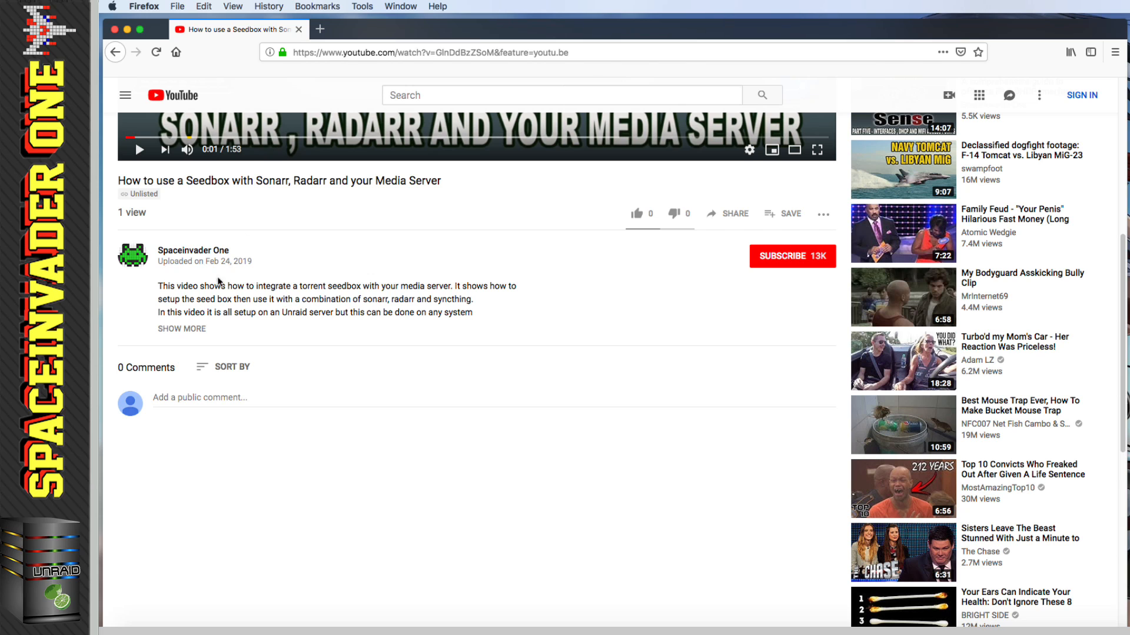
{"action": "left_click", "coordinate": [181, 329]}
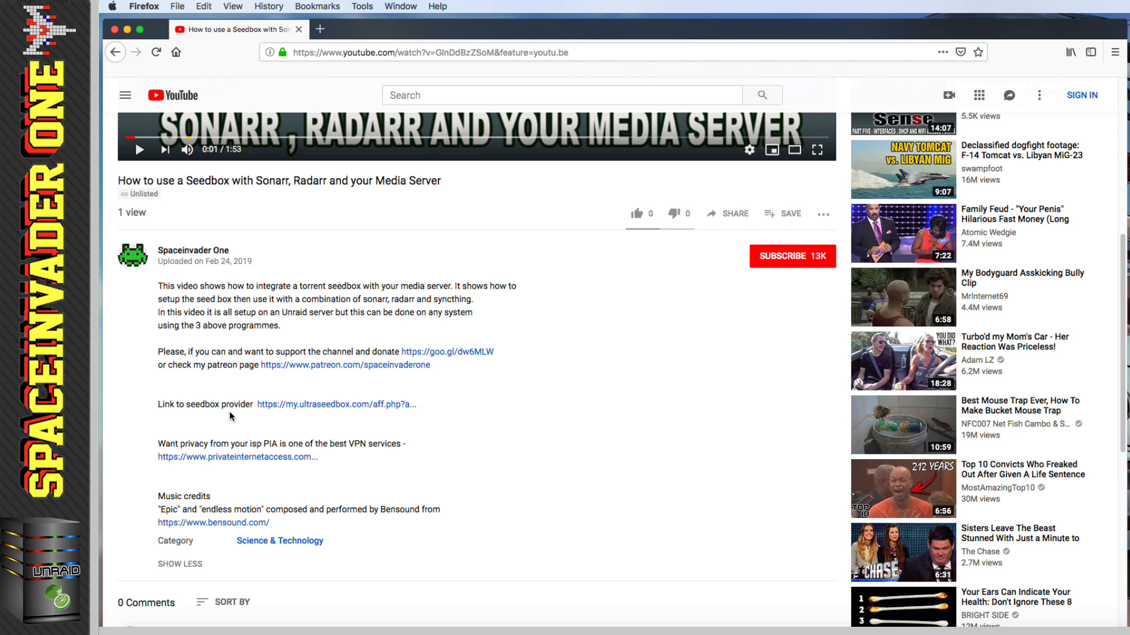
{"action": "left_click", "coordinate": [312, 404]}
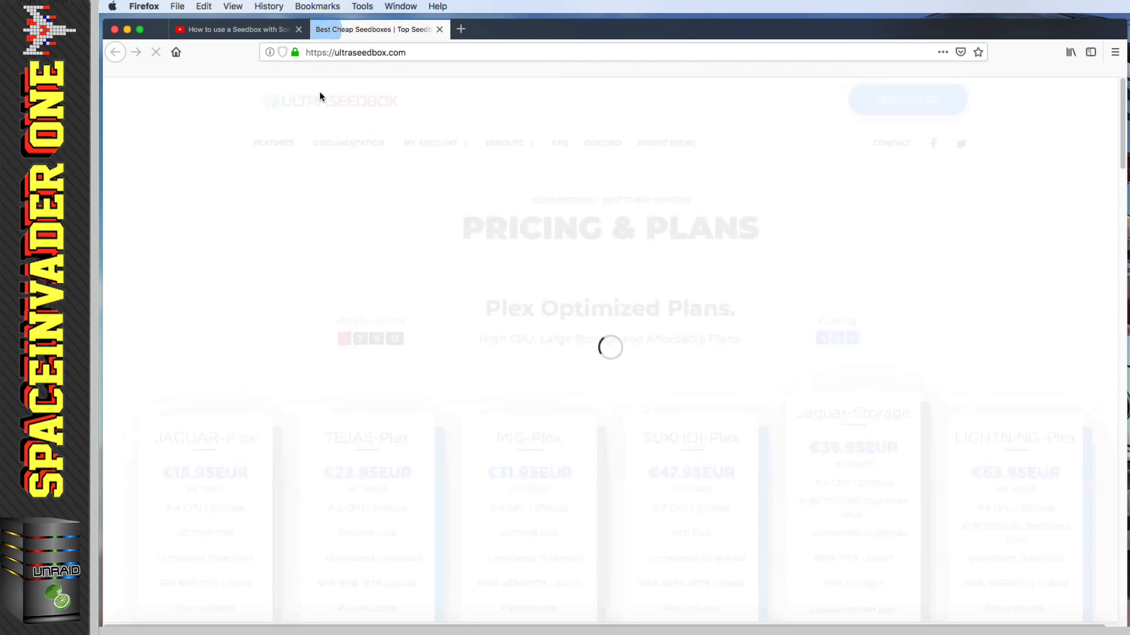
{"action": "left_click", "coordinate": [299, 29]}
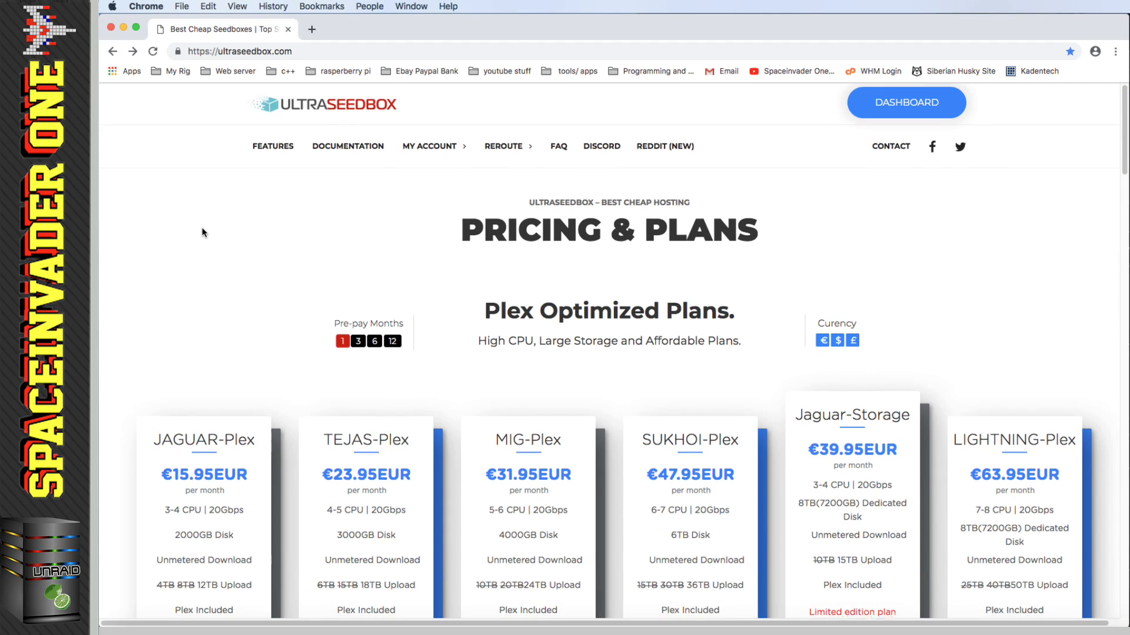
Select the S-WIND plan from the Cheap and Robust Plans for purchase
{"action": "scroll", "coordinate": [202, 229], "scroll_direction": "down", "scroll_amount": 5}
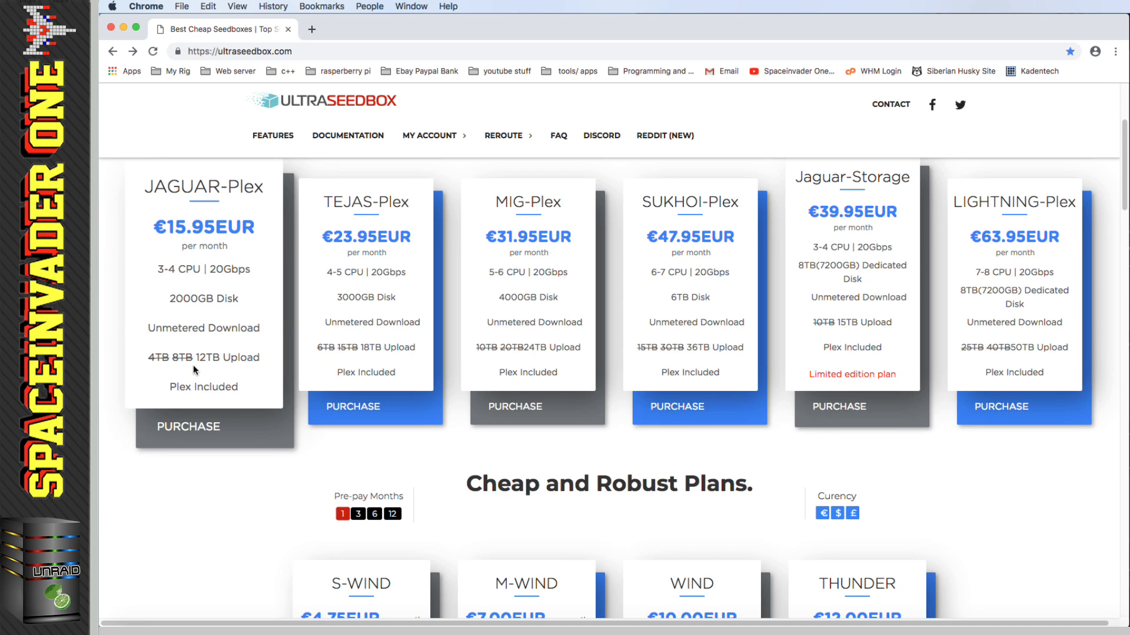
{"action": "scroll", "coordinate": [193, 377], "scroll_direction": "down", "scroll_amount": 3}
{"action": "scroll", "coordinate": [193, 376], "scroll_direction": "down", "scroll_amount": 8}
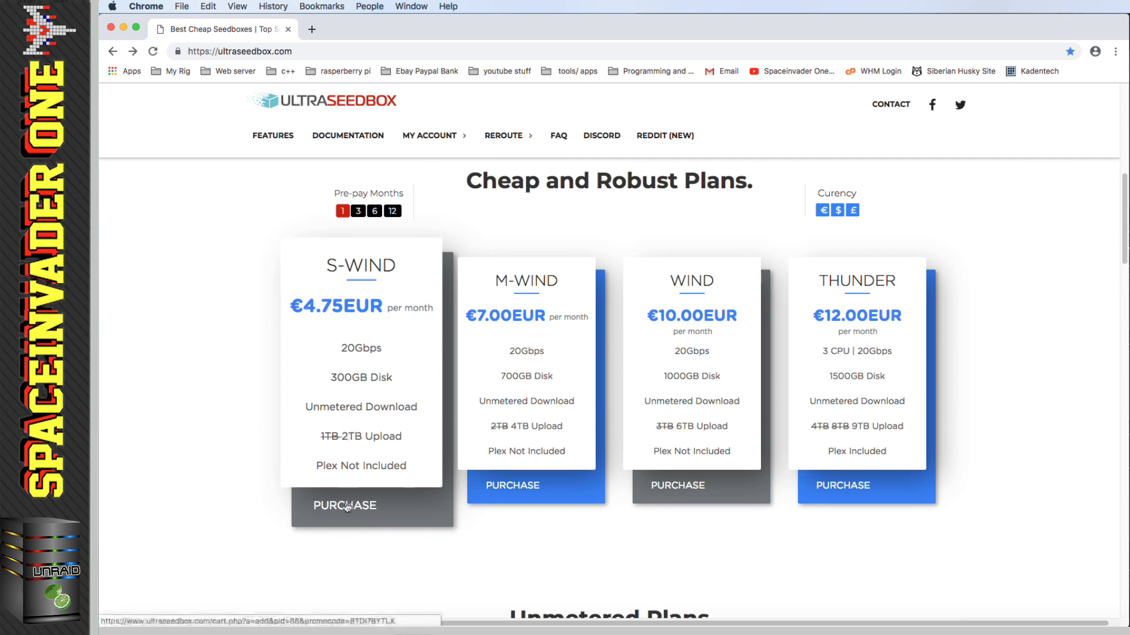
{"action": "left_click", "coordinate": [347, 508]}
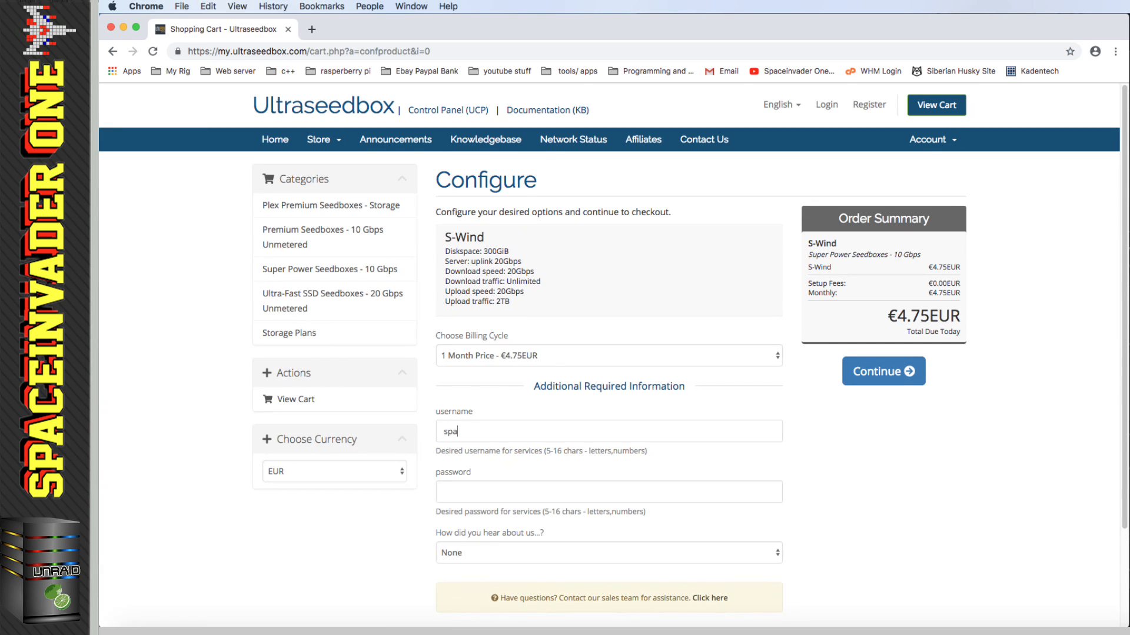
Enter the desired service username and service password for the S-Wind plan
{"action": "key", "text": "Tab"}
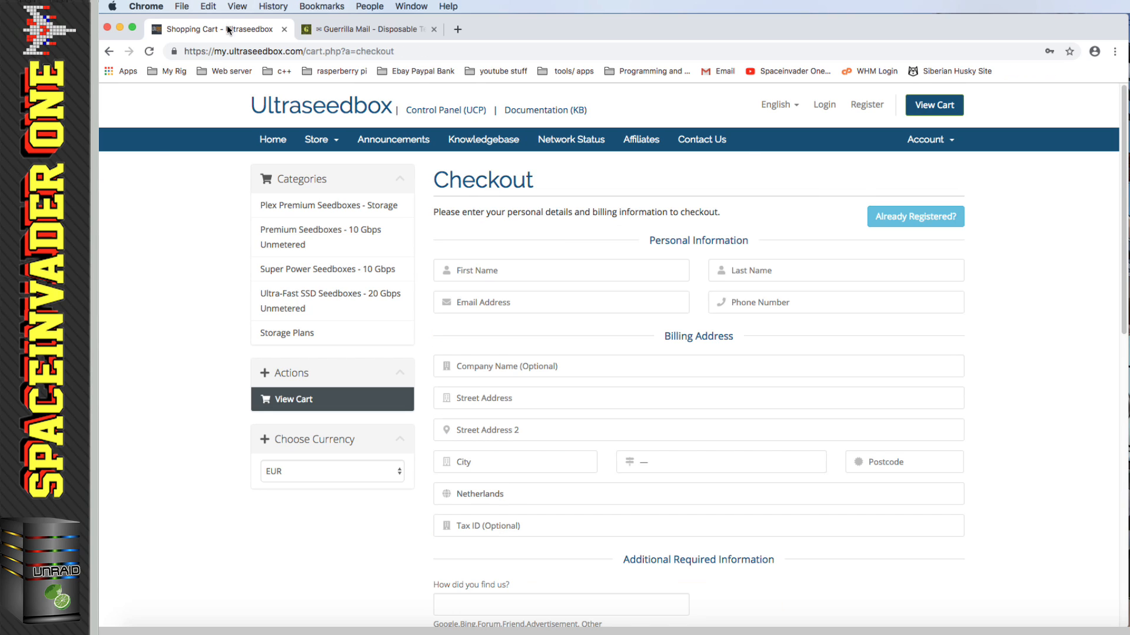
Fill in the customer's first and last name in the checkout's personal information
{"action": "type", "text": "space"}
{"action": "key", "text": "Tab"}
{"action": "type", "text": "i"}
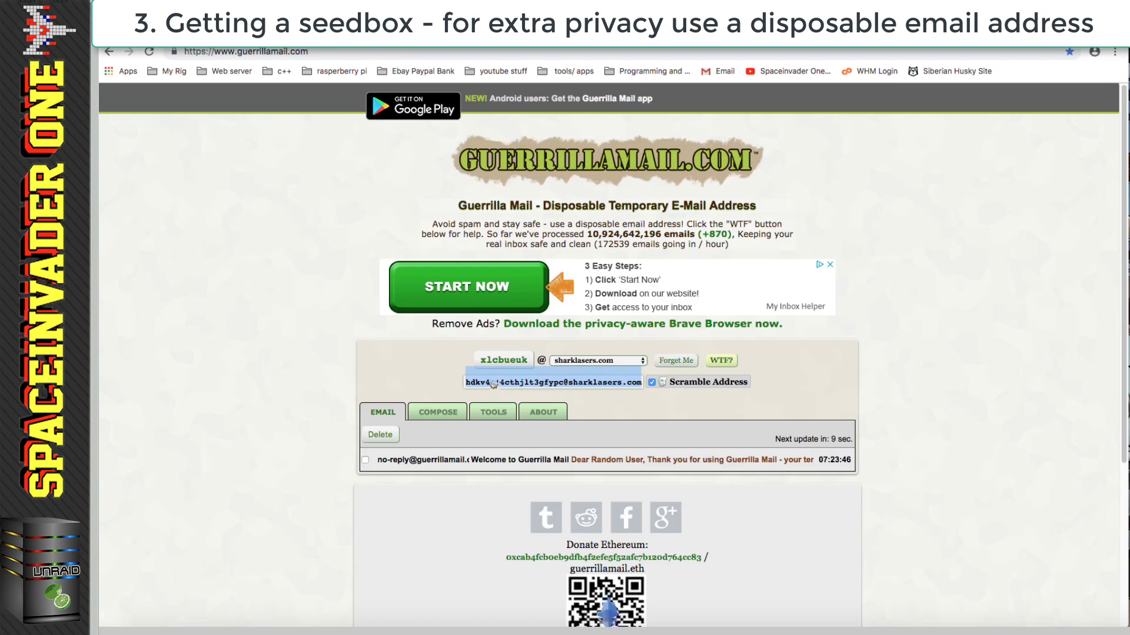
Set a custom inbox name for the disposable sharklasers.com address in Guerrilla Mail
{"action": "left_click", "coordinate": [497, 361]}
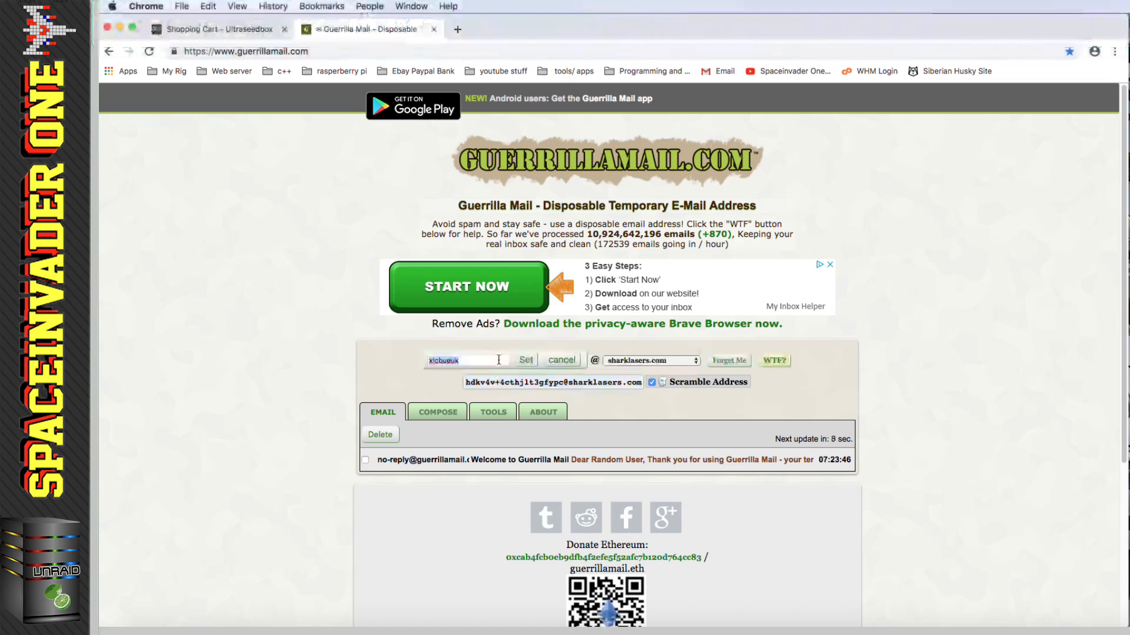
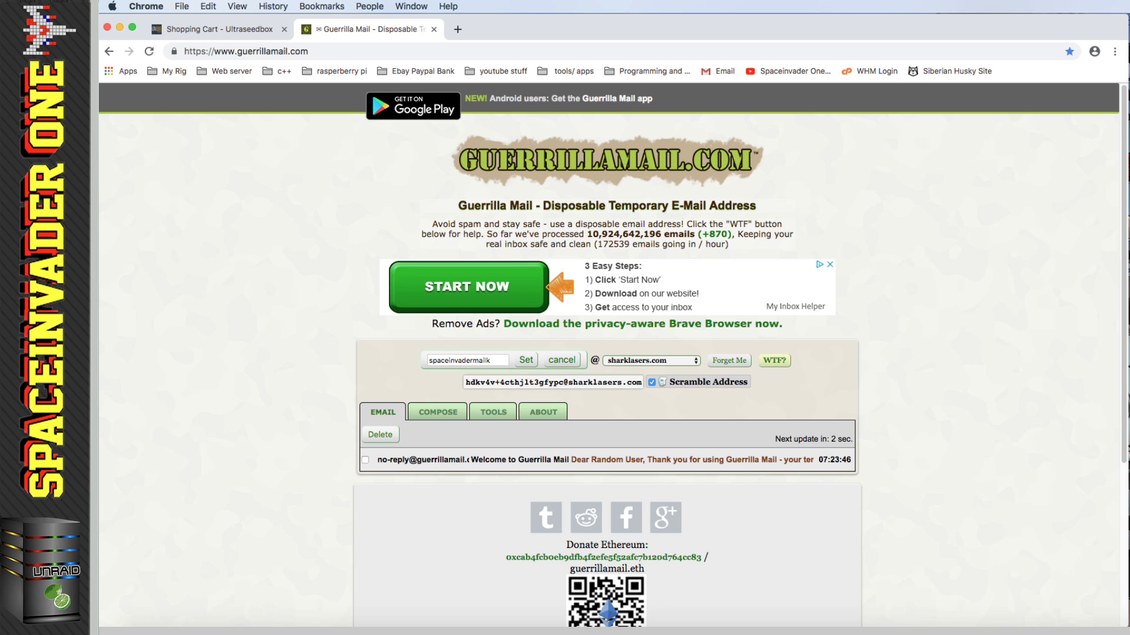
{"action": "left_click", "coordinate": [523, 363]}
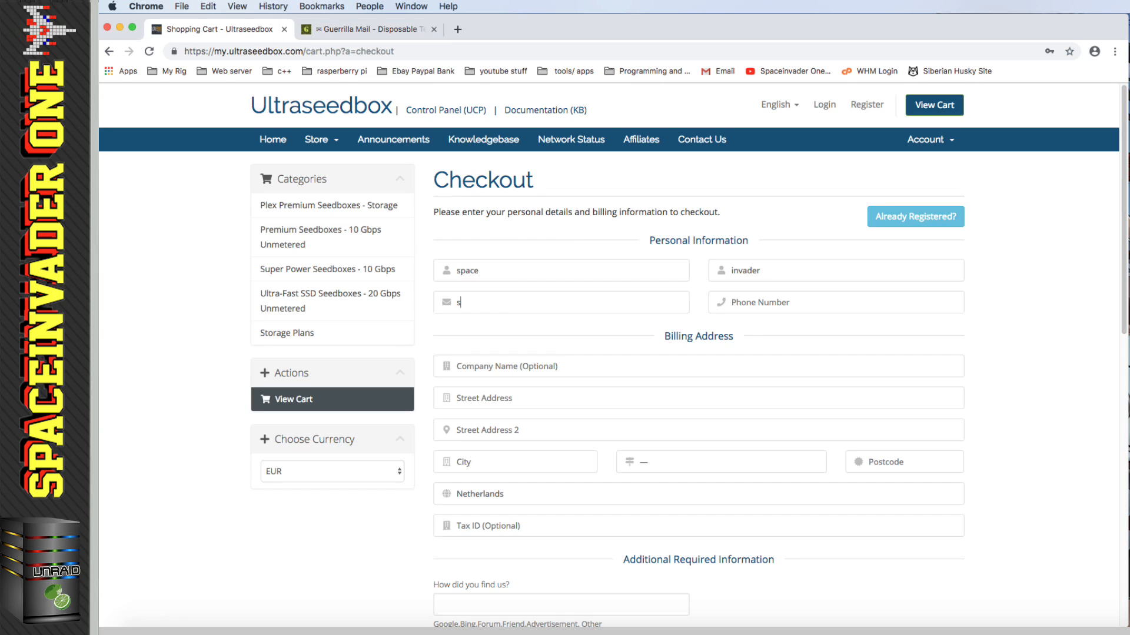
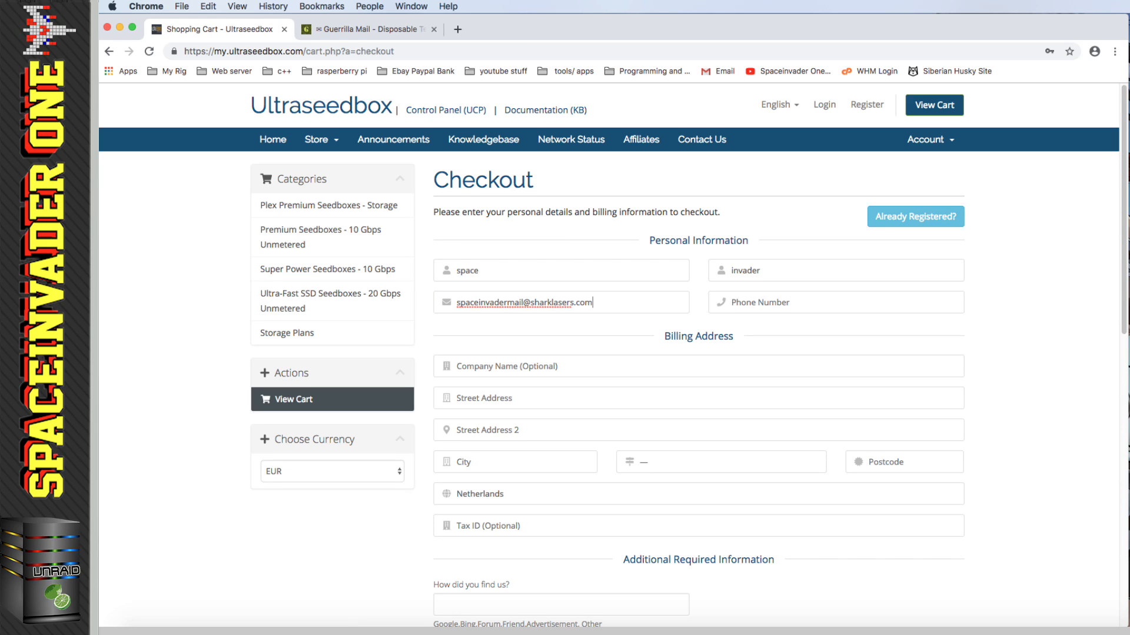
Enter the disposable e-mail address in the checkout form and answer how the provider was found with "other"
{"action": "scroll", "coordinate": [558, 536], "scroll_direction": "down", "scroll_amount": 3}
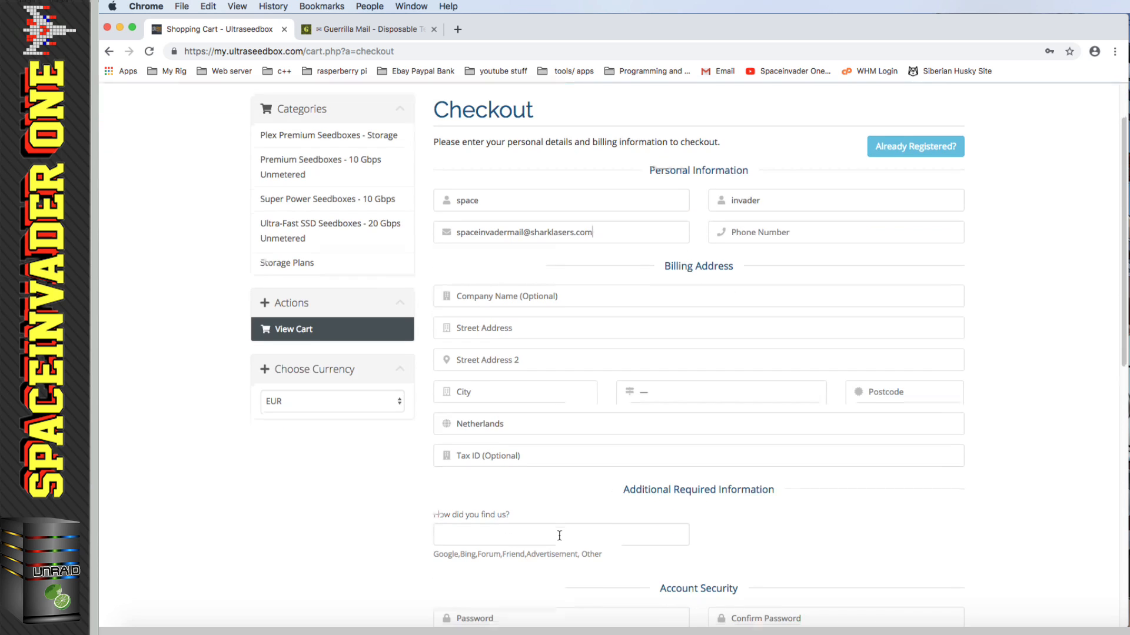
{"action": "scroll", "coordinate": [559, 535], "scroll_direction": "down", "scroll_amount": 1}
{"action": "left_click", "coordinate": [559, 532]}
{"action": "type", "text": "other"}
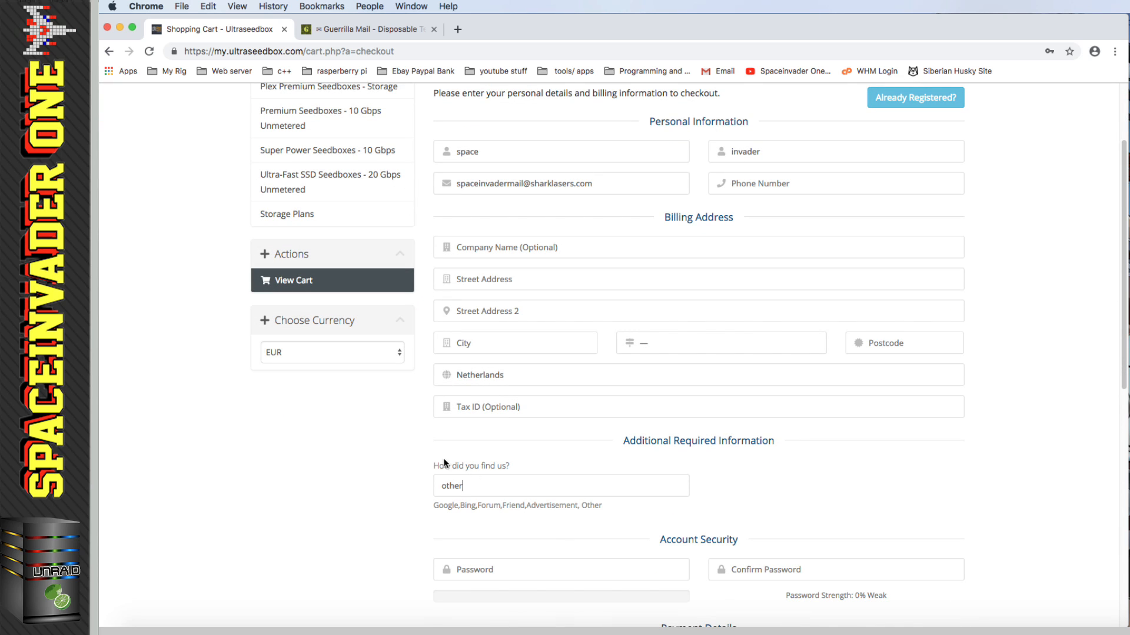
Enter and confirm the account password in the checkout's Account Security section
{"action": "scroll", "coordinate": [481, 566], "scroll_direction": "down", "scroll_amount": 1}
{"action": "left_click", "coordinate": [473, 564]}
{"action": "type", "text": "••••••••••"}
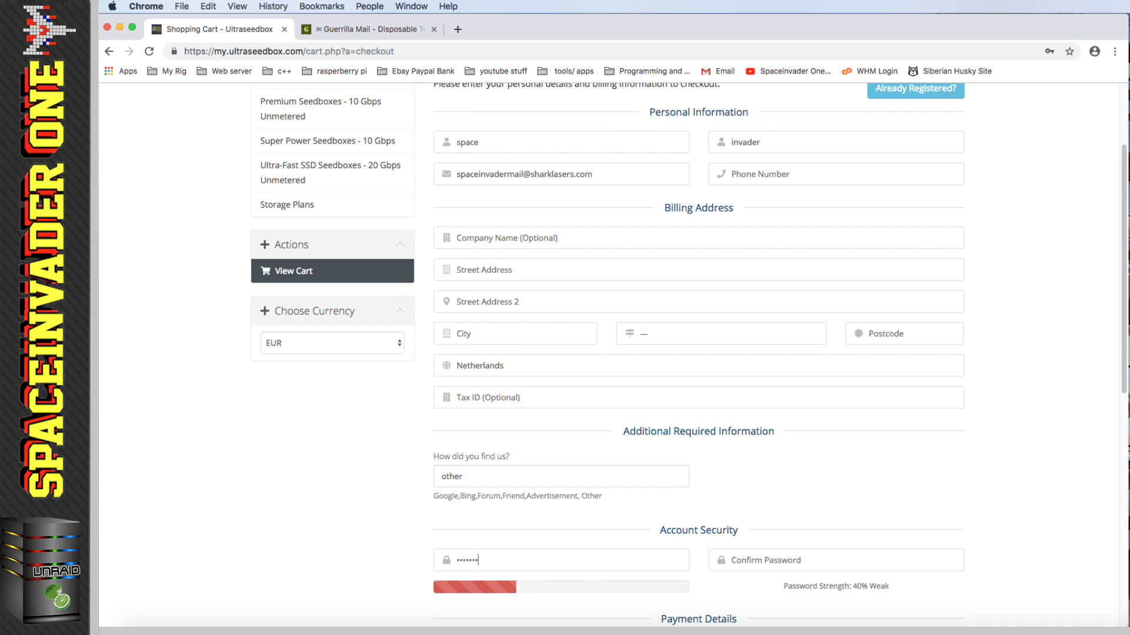
{"action": "key", "text": "Tab"}
{"action": "type", "text": "•••••••••"}
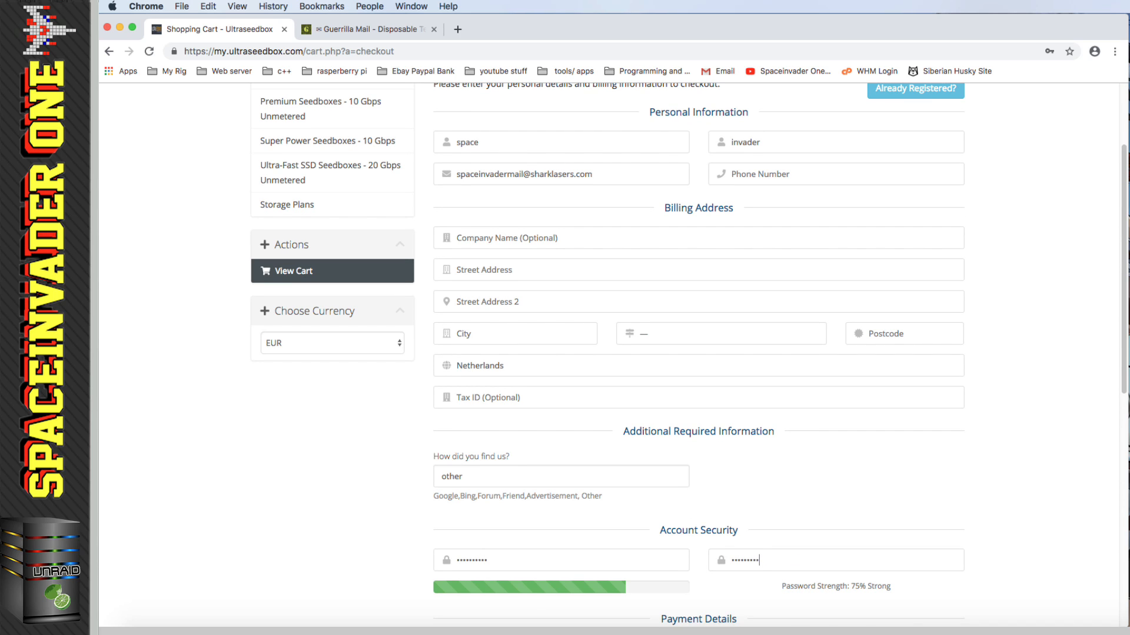
{"action": "type", "text": "•"}
Agree to the Terms of Service, complete the "I'm not a robot" check and submit the order
{"action": "scroll", "coordinate": [721, 539], "scroll_direction": "down", "scroll_amount": 5}
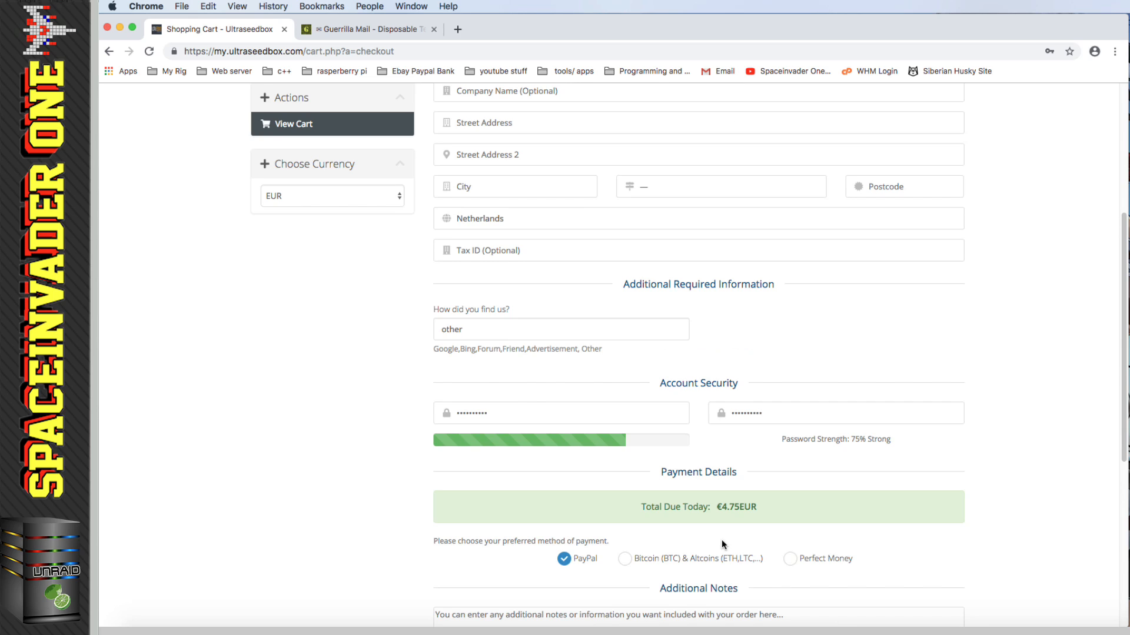
{"action": "scroll", "coordinate": [721, 539], "scroll_direction": "down", "scroll_amount": 3}
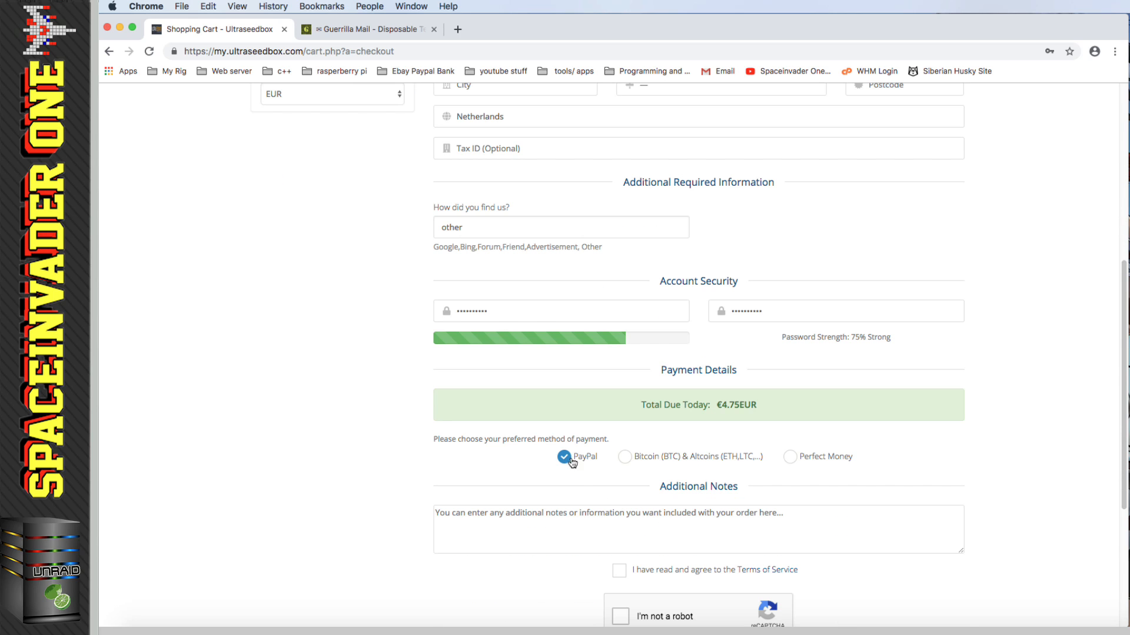
{"action": "scroll", "coordinate": [621, 470], "scroll_direction": "down", "scroll_amount": 1}
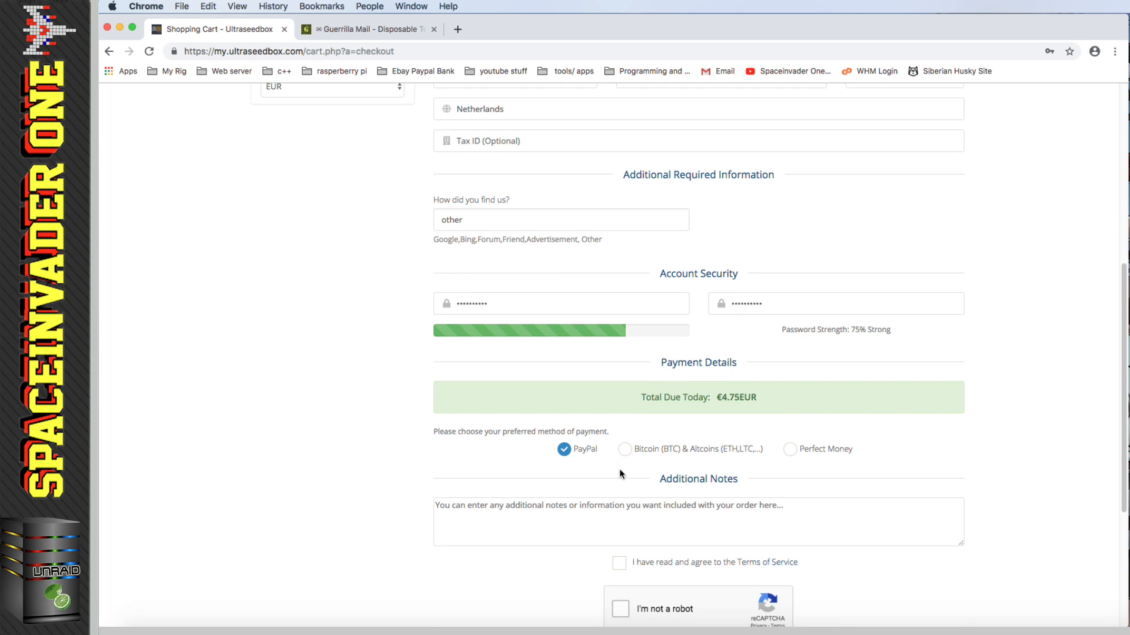
{"action": "scroll", "coordinate": [620, 472], "scroll_direction": "down", "scroll_amount": 2}
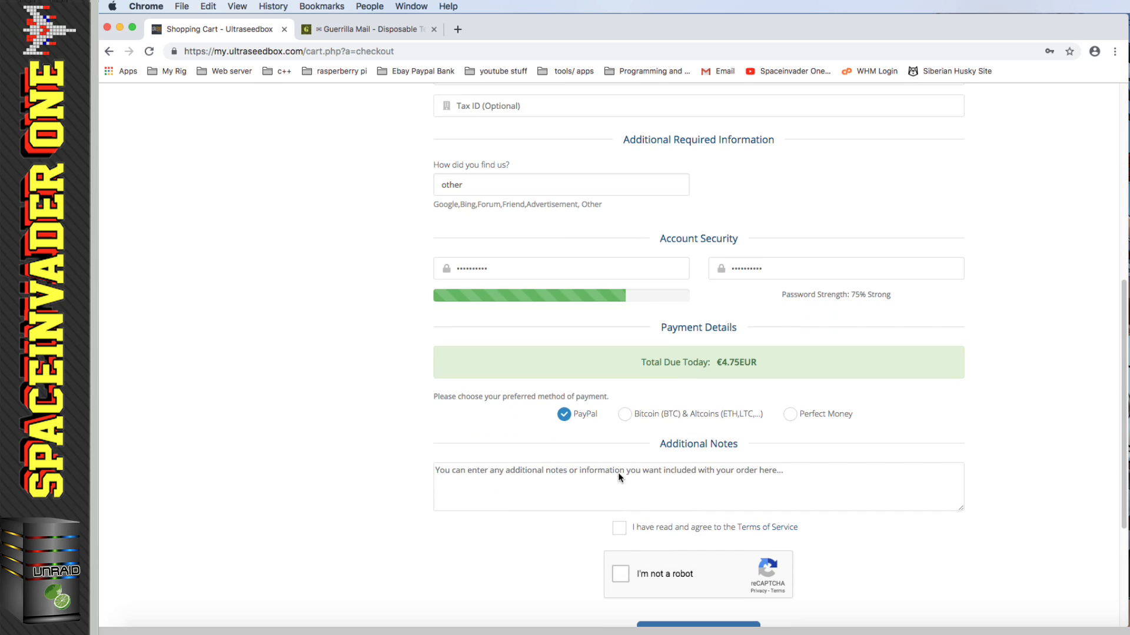
{"action": "left_click", "coordinate": [619, 533]}
{"action": "left_click", "coordinate": [618, 570]}
{"action": "scroll", "coordinate": [588, 552], "scroll_direction": "down", "scroll_amount": 3}
{"action": "left_click", "coordinate": [679, 565]}
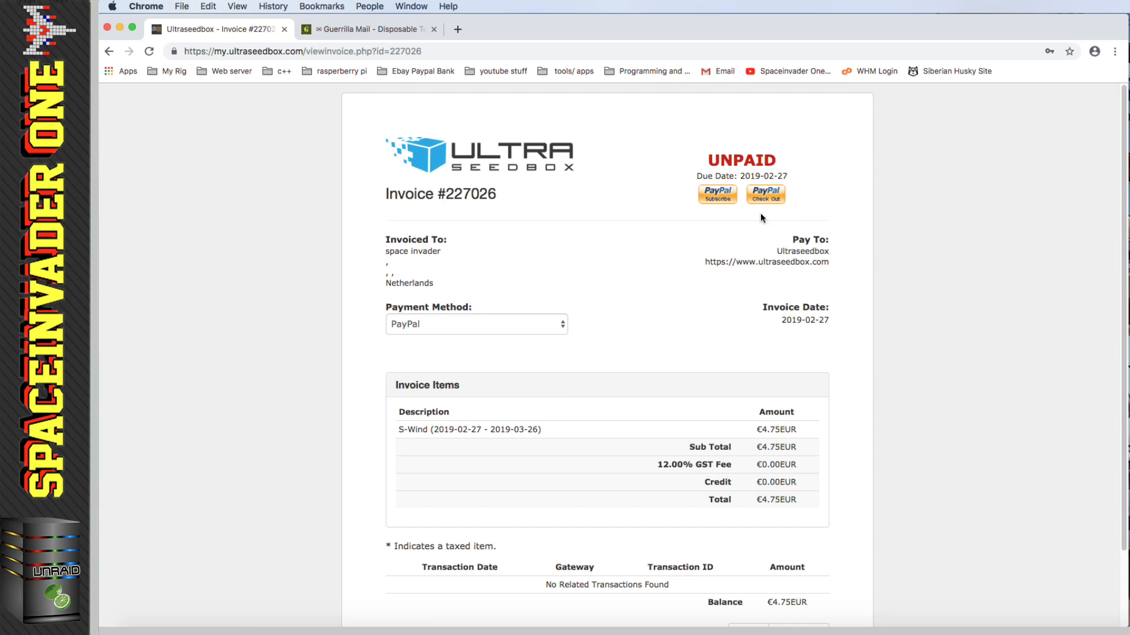
Change the invoice's payment method to Bitcoin (BTC) & Altcoins and pay it with Bitcoin through CoinGate
{"action": "left_click", "coordinate": [563, 325]}
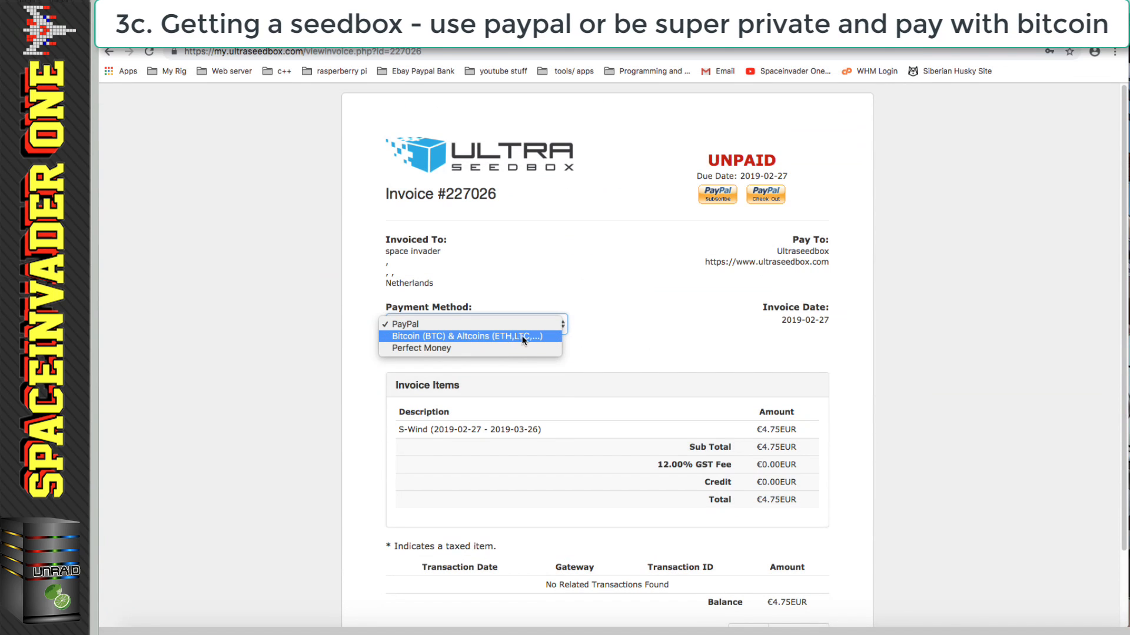
{"action": "left_click", "coordinate": [517, 338]}
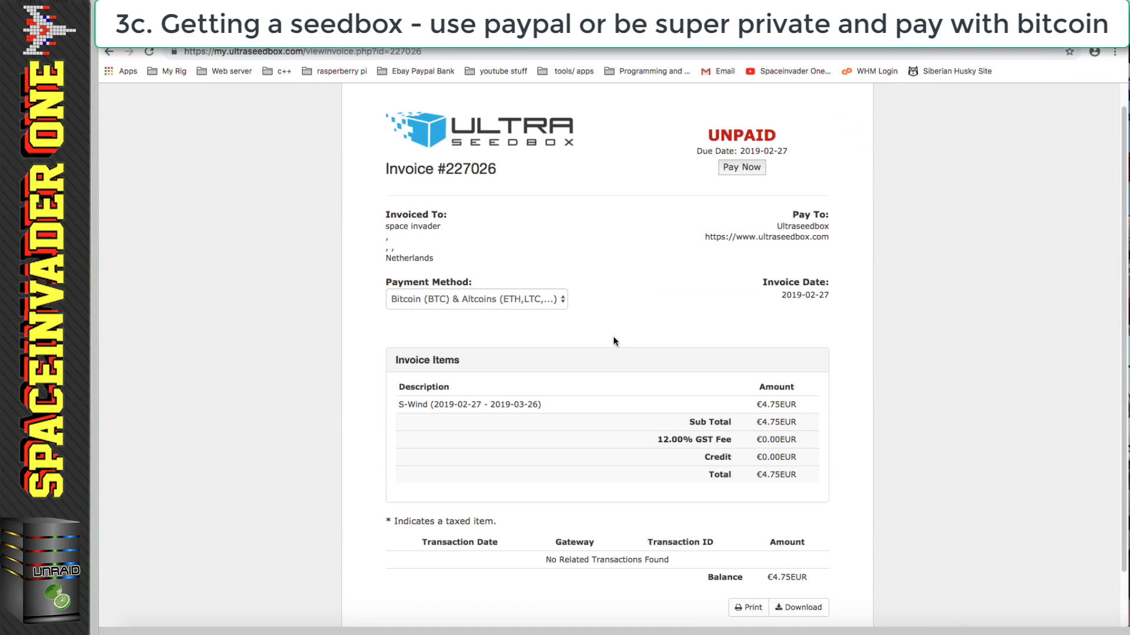
{"action": "left_click", "coordinate": [740, 167]}
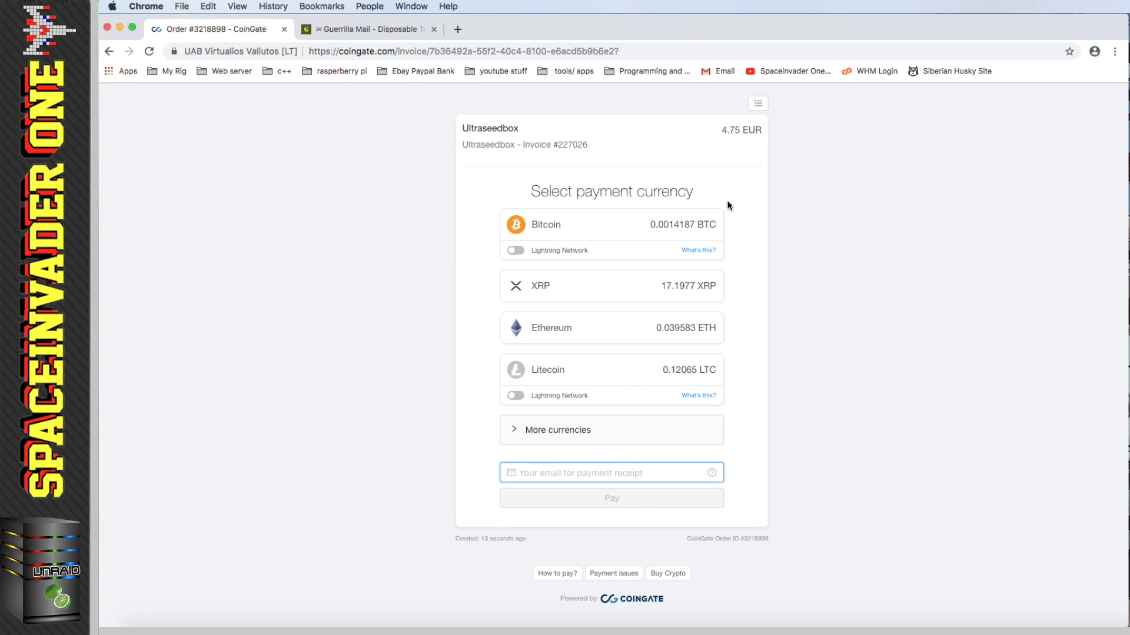
{"action": "left_click", "coordinate": [586, 227]}
{"action": "left_click", "coordinate": [618, 500]}
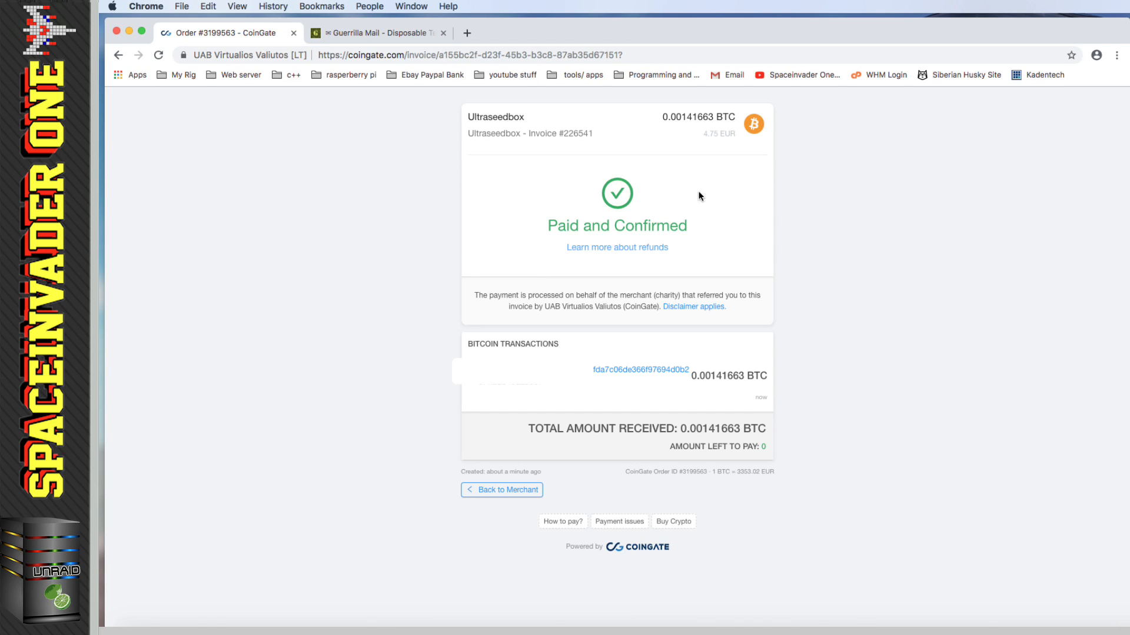
Follow the verification link in the "Confirm Your Registration" message and enter the account e-mail and password on the Ultraseedbox login page
{"action": "left_click", "coordinate": [379, 33]}
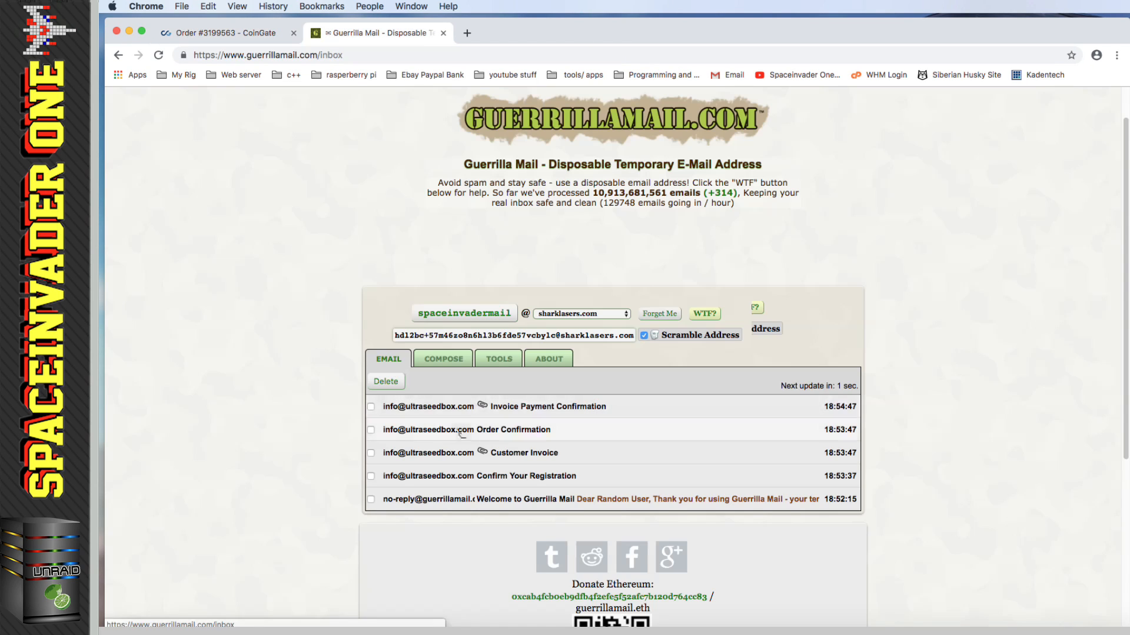
{"action": "left_click", "coordinate": [538, 477]}
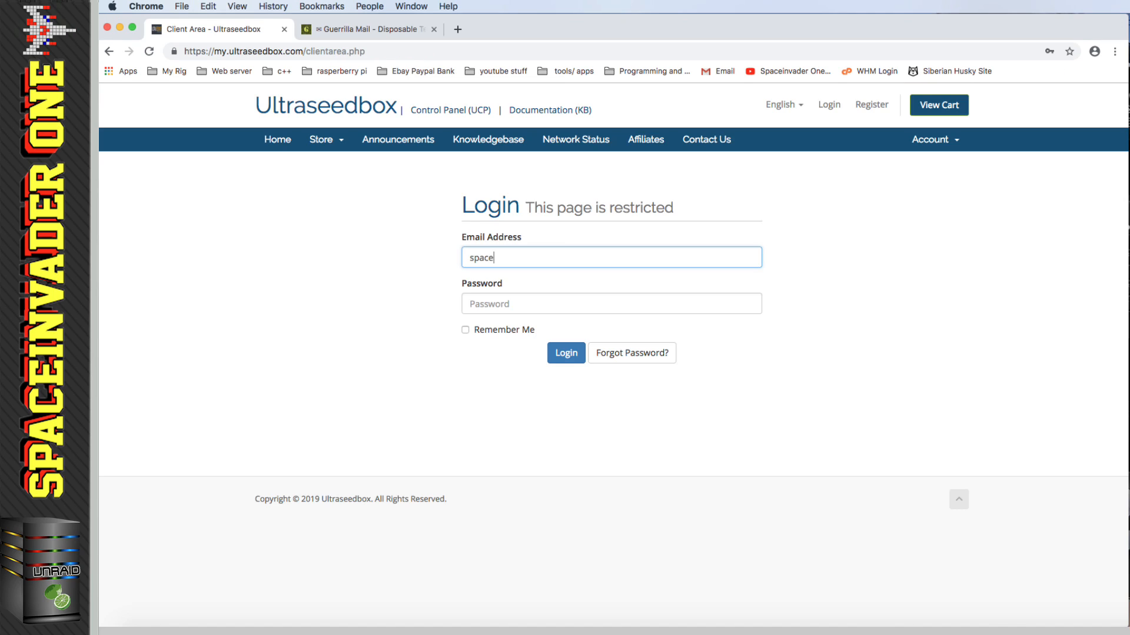
{"action": "key", "text": "Tab"}
{"action": "type", "text": "********"}
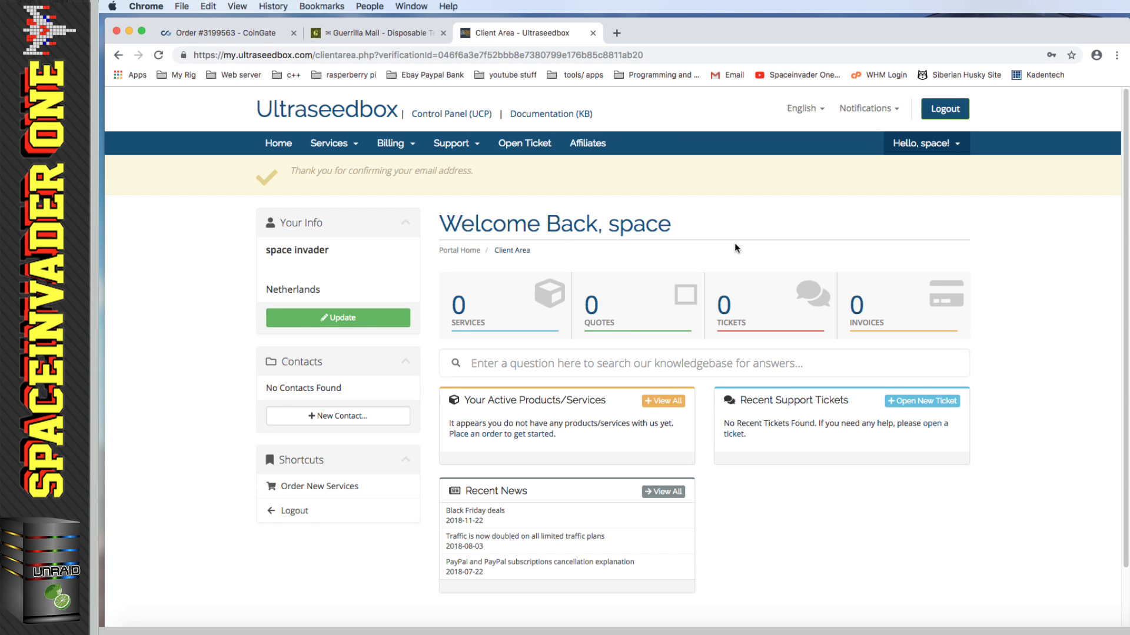
{"action": "left_click", "coordinate": [498, 302]}
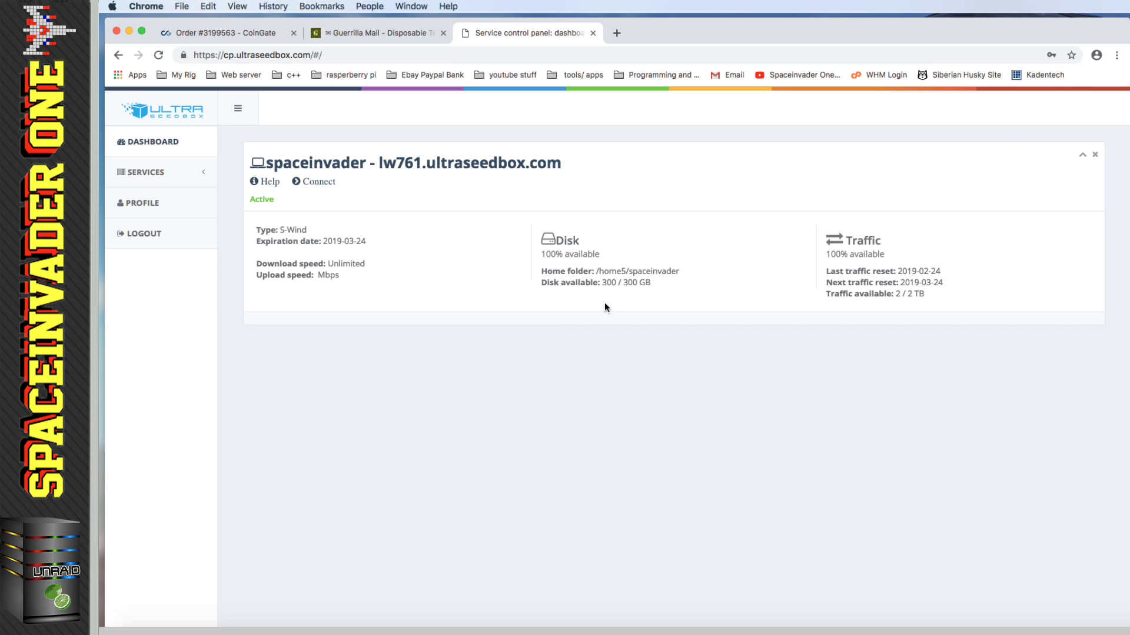
Connect to the seedbox service from the dashboard and examine its available disk space
{"action": "left_click", "coordinate": [310, 182]}
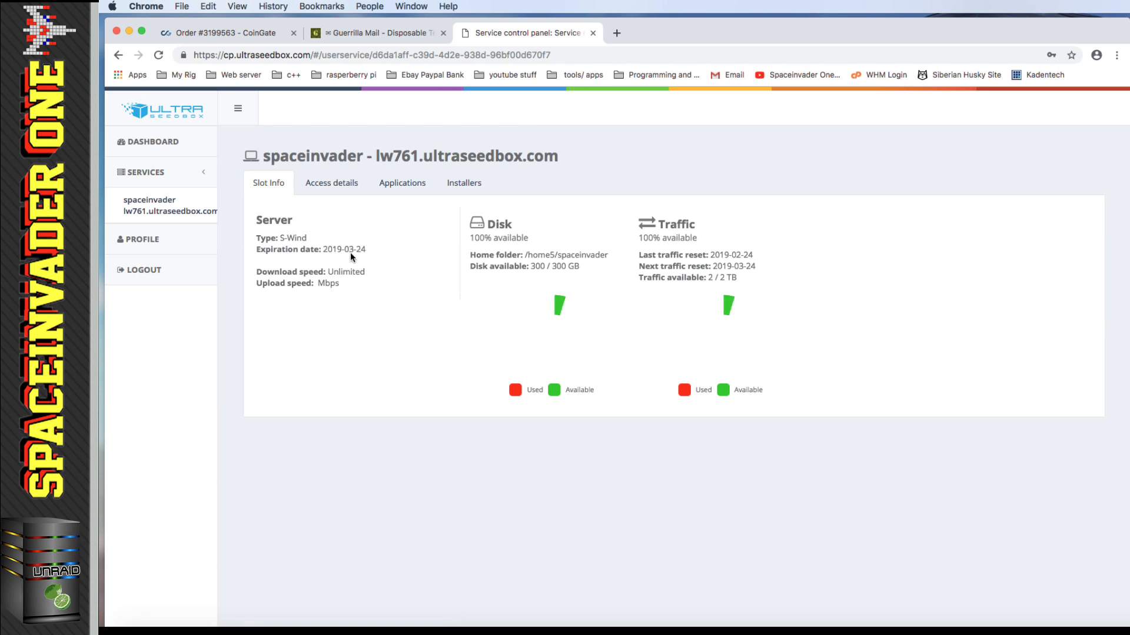
{"action": "left_click_drag", "start_coordinate": [539, 266], "coordinate": [568, 266]}
{"action": "left_click", "coordinate": [529, 266]}
{"action": "left_click_drag", "start_coordinate": [580, 266], "coordinate": [527, 267]}
{"action": "left_click", "coordinate": [578, 276]}
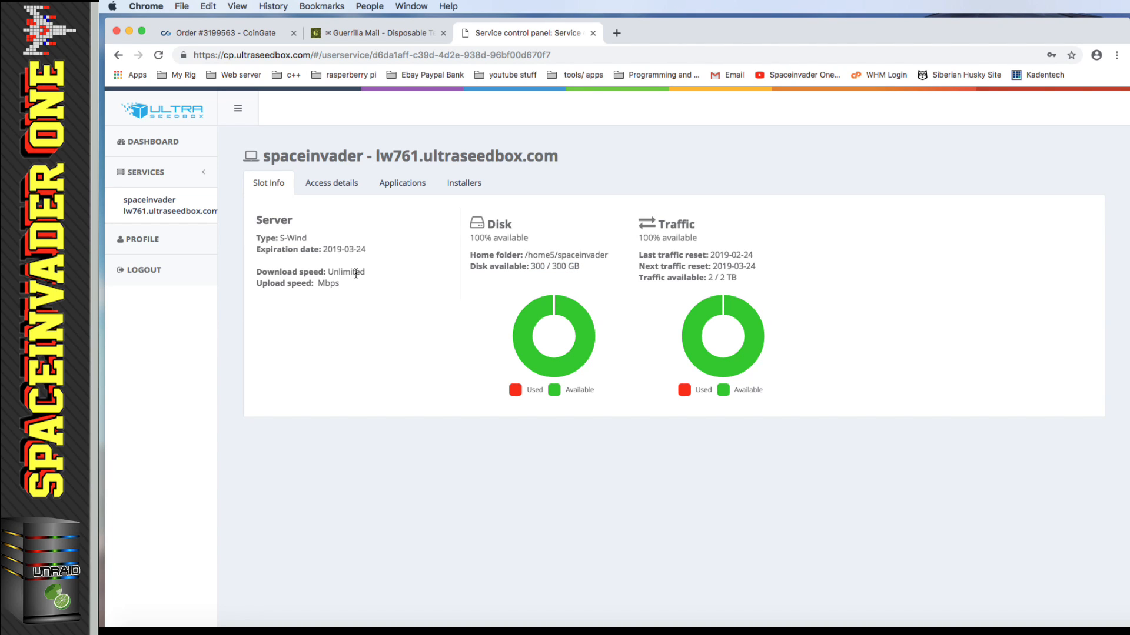
Review the seedbox's access details and installed applications, and browse the available application installers
{"action": "left_click", "coordinate": [340, 183]}
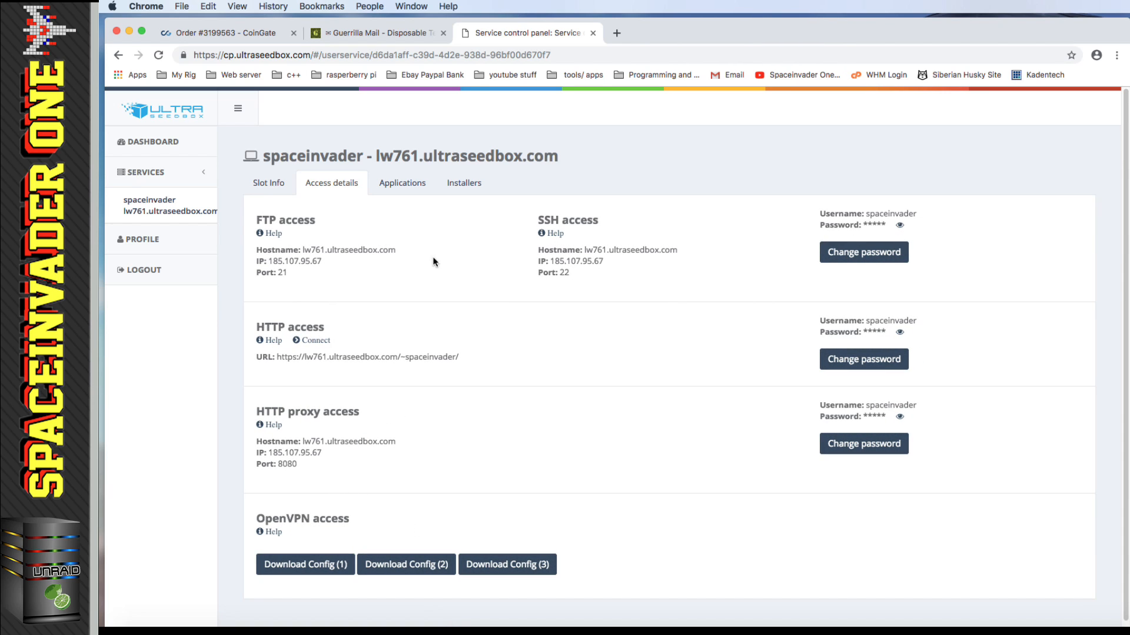
{"action": "left_click", "coordinate": [405, 186]}
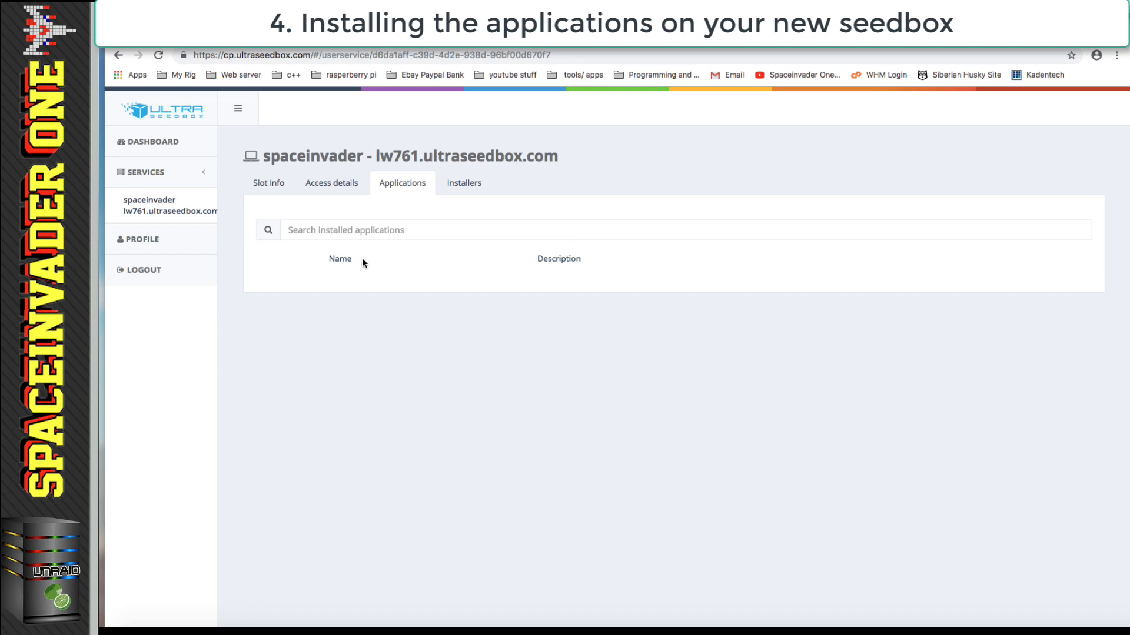
{"action": "left_click", "coordinate": [464, 183]}
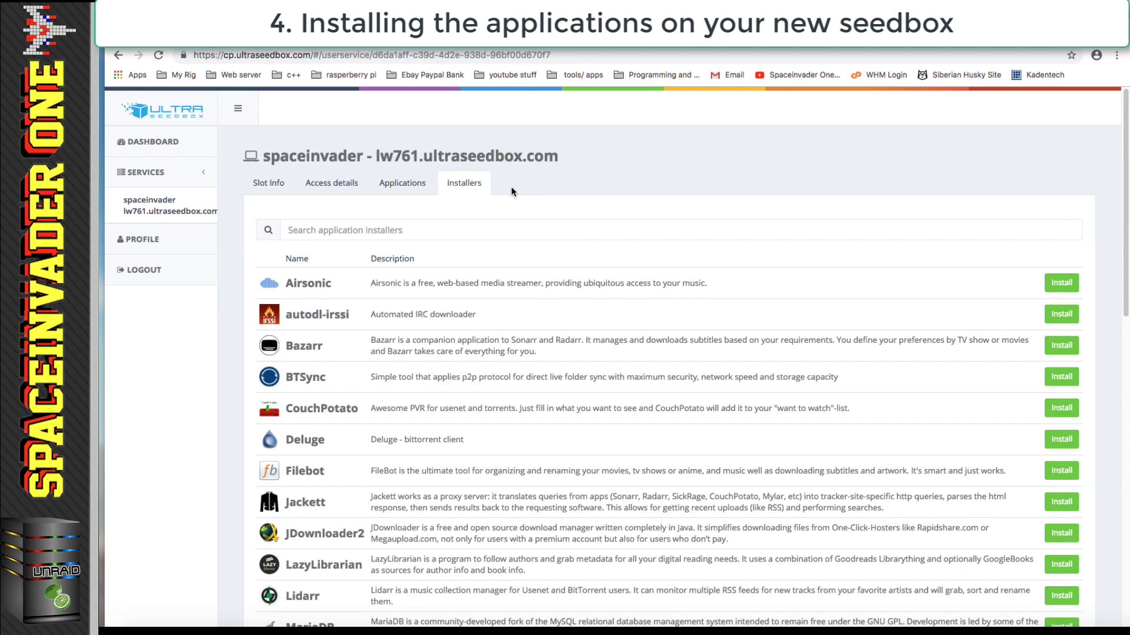
{"action": "scroll", "coordinate": [390, 285], "scroll_direction": "down", "scroll_amount": 1}
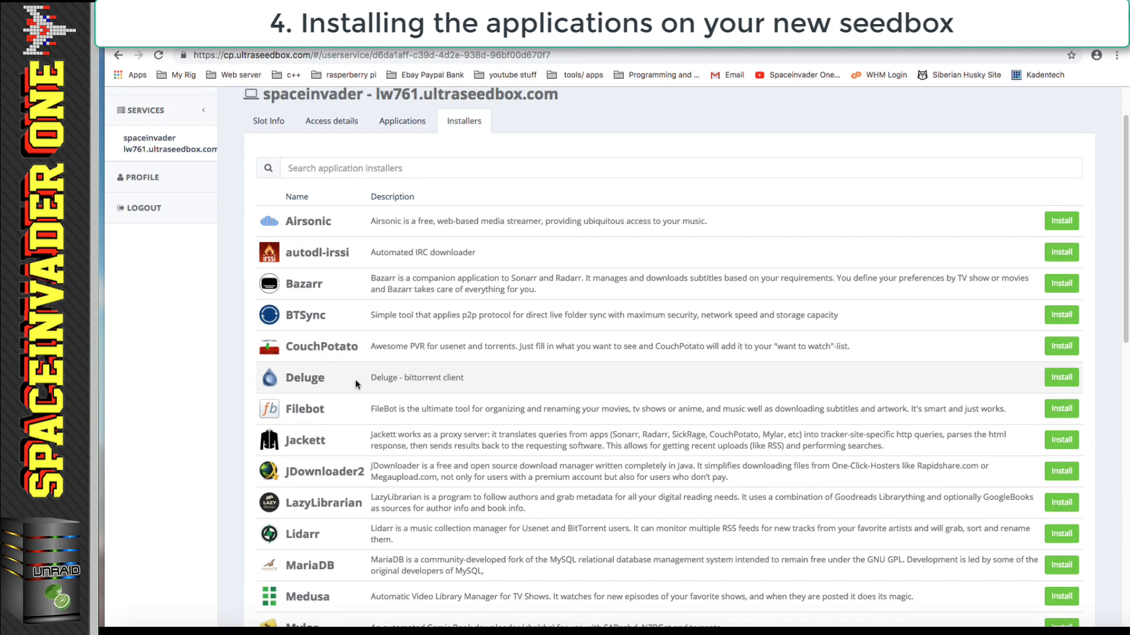
Find rTorrent in the list of application installers and install it on the seedbox with the default version choice
{"action": "scroll", "coordinate": [443, 374], "scroll_direction": "down", "scroll_amount": 3}
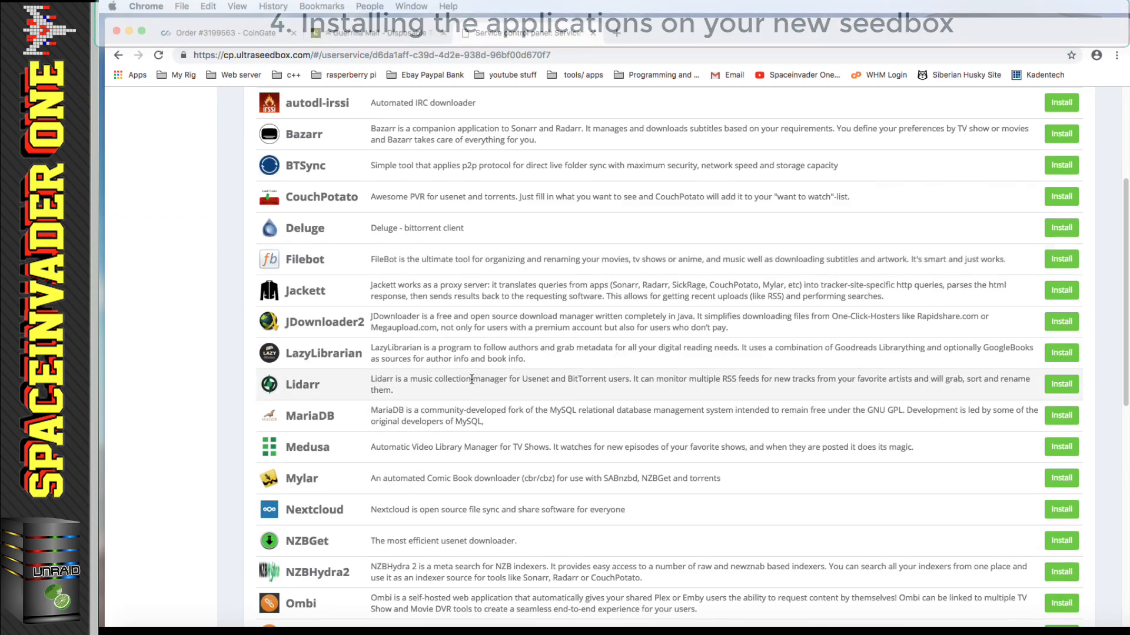
{"action": "scroll", "coordinate": [472, 380], "scroll_direction": "down", "scroll_amount": 3}
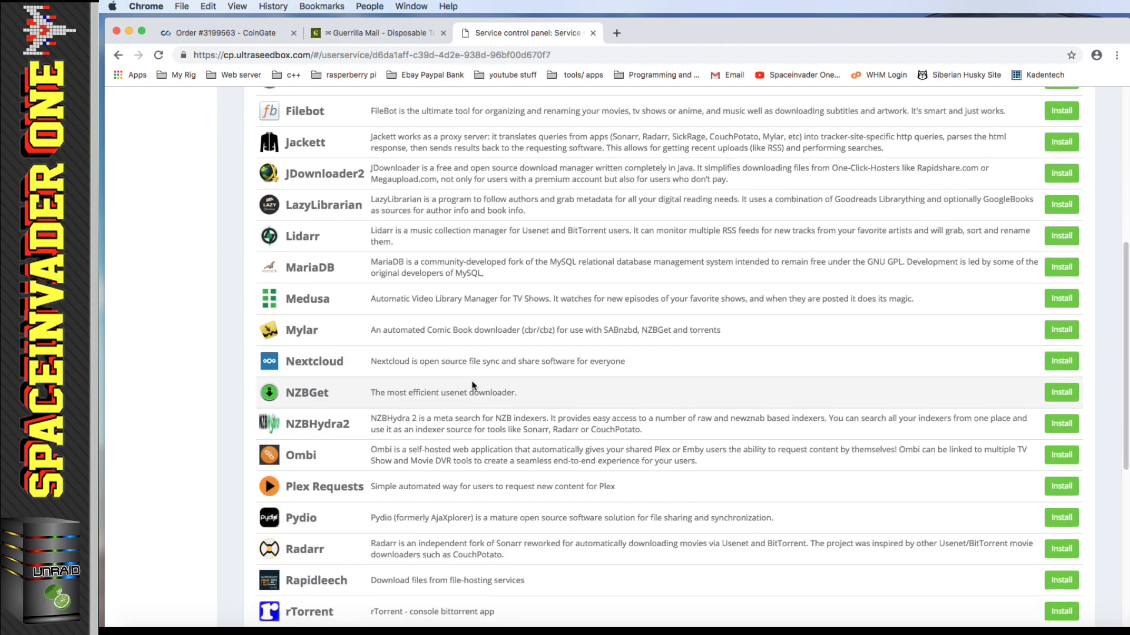
{"action": "scroll", "coordinate": [472, 385], "scroll_direction": "up", "scroll_amount": 1}
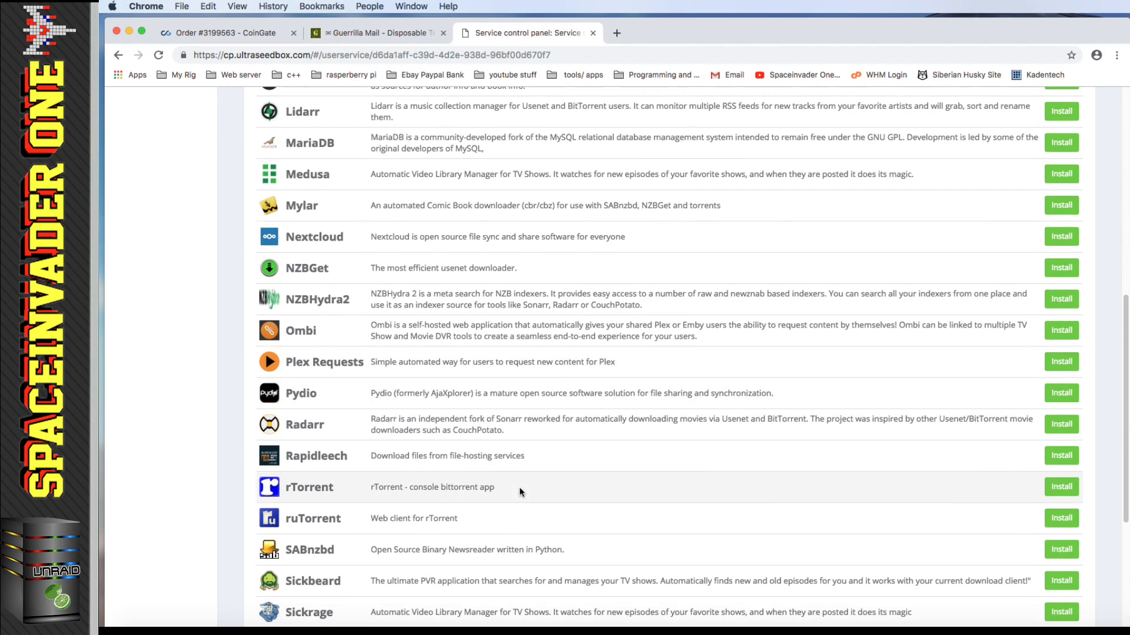
{"action": "left_click", "coordinate": [1061, 548]}
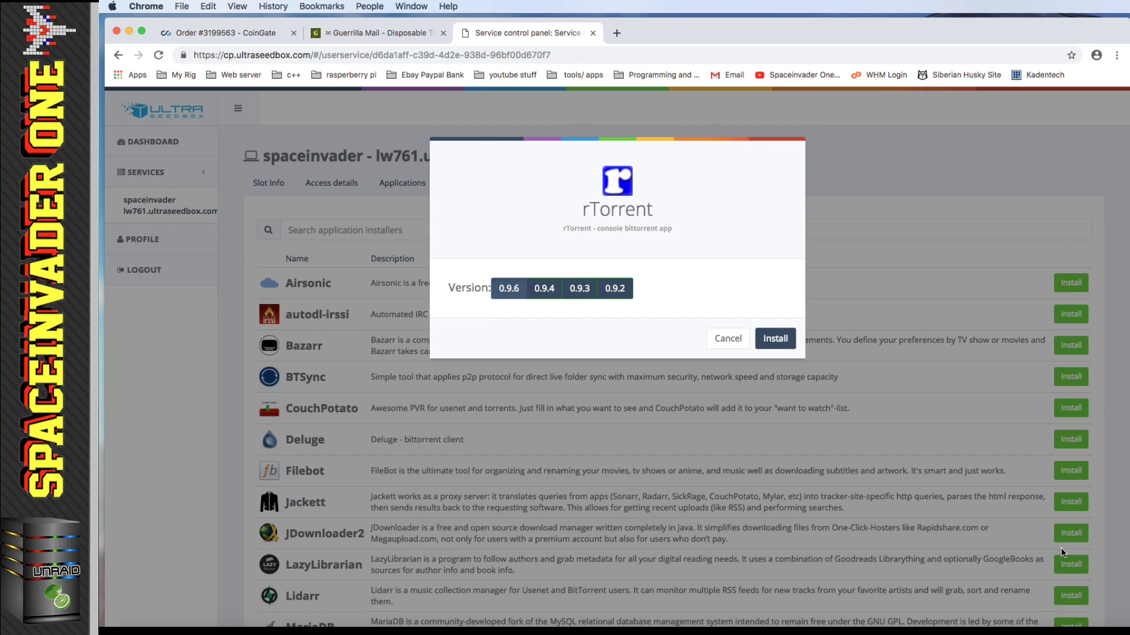
{"action": "left_click", "coordinate": [775, 340]}
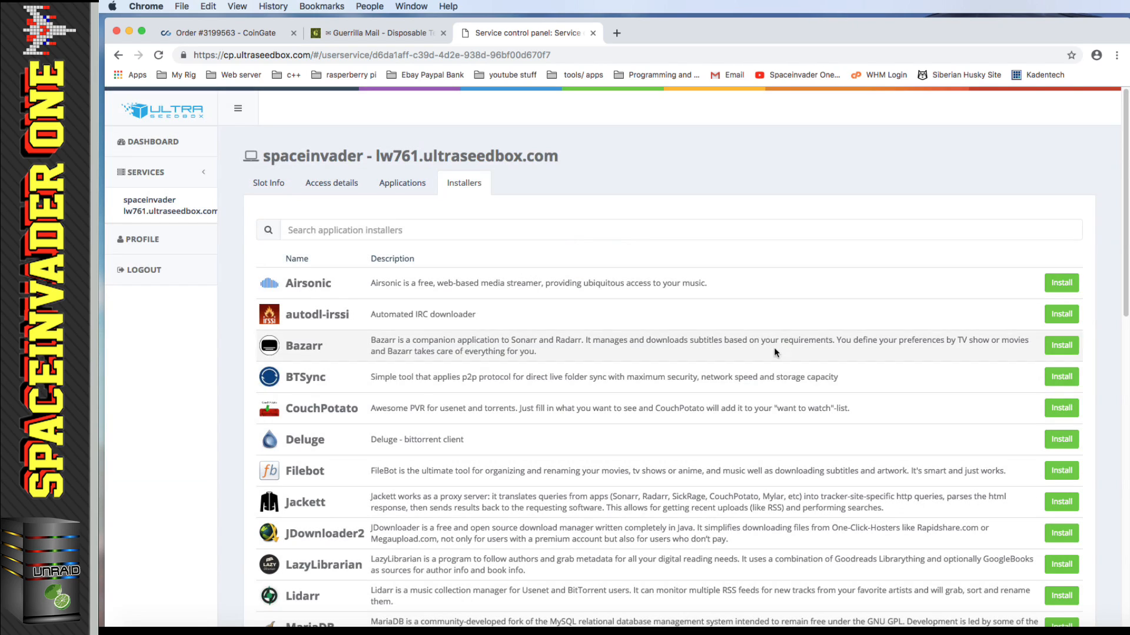
Install the ruTorrent web client on the seedbox, entering and confirming a password for it
{"action": "scroll", "coordinate": [758, 377], "scroll_direction": "down", "scroll_amount": 3}
{"action": "scroll", "coordinate": [750, 398], "scroll_direction": "down", "scroll_amount": 5}
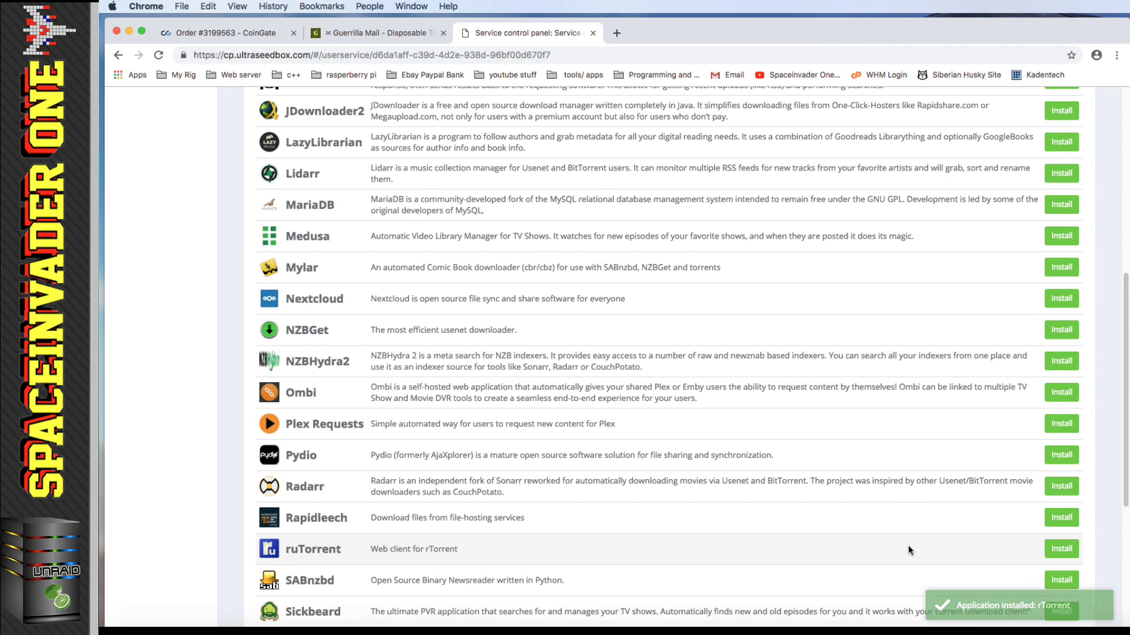
{"action": "left_click", "coordinate": [1056, 548]}
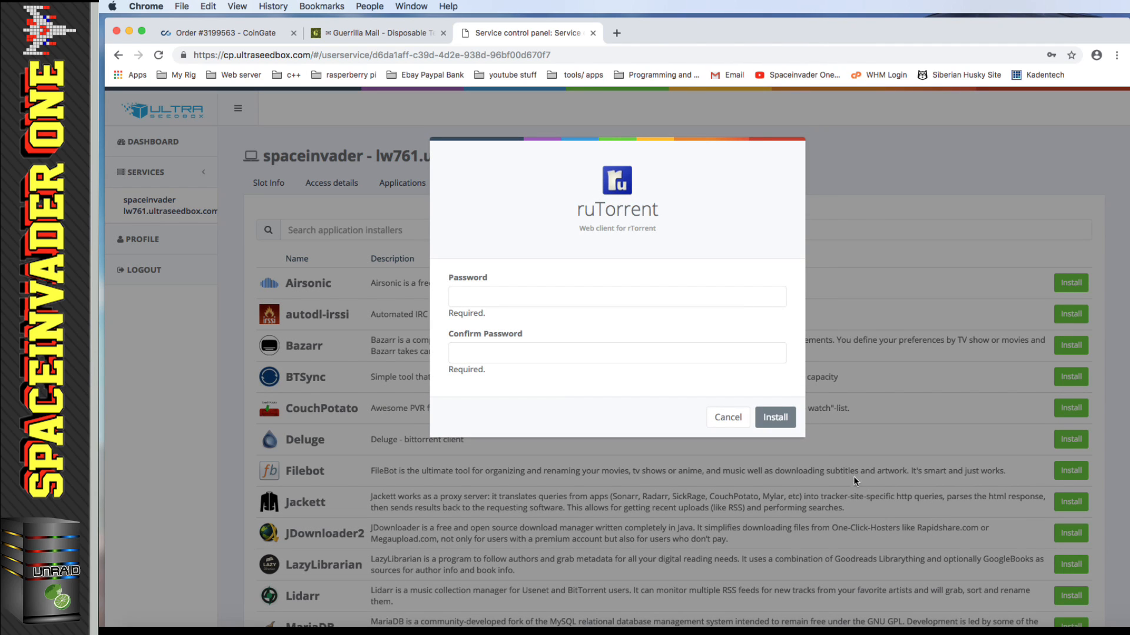
{"action": "left_click", "coordinate": [502, 292]}
{"action": "type", "text": "••••••••"}
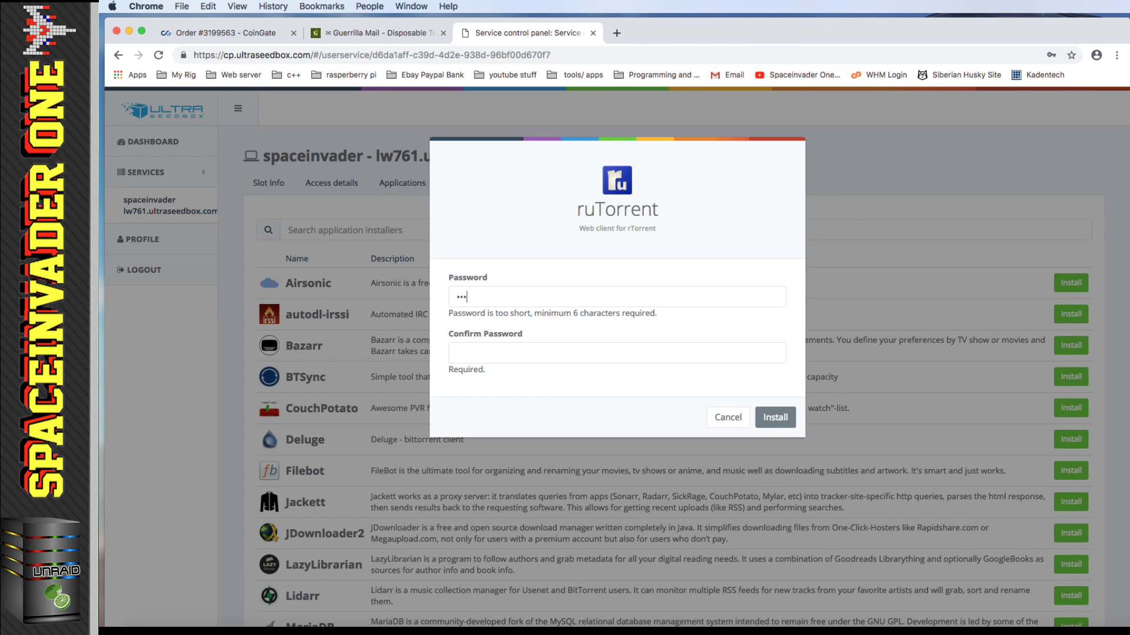
{"action": "type", "text": "••"}
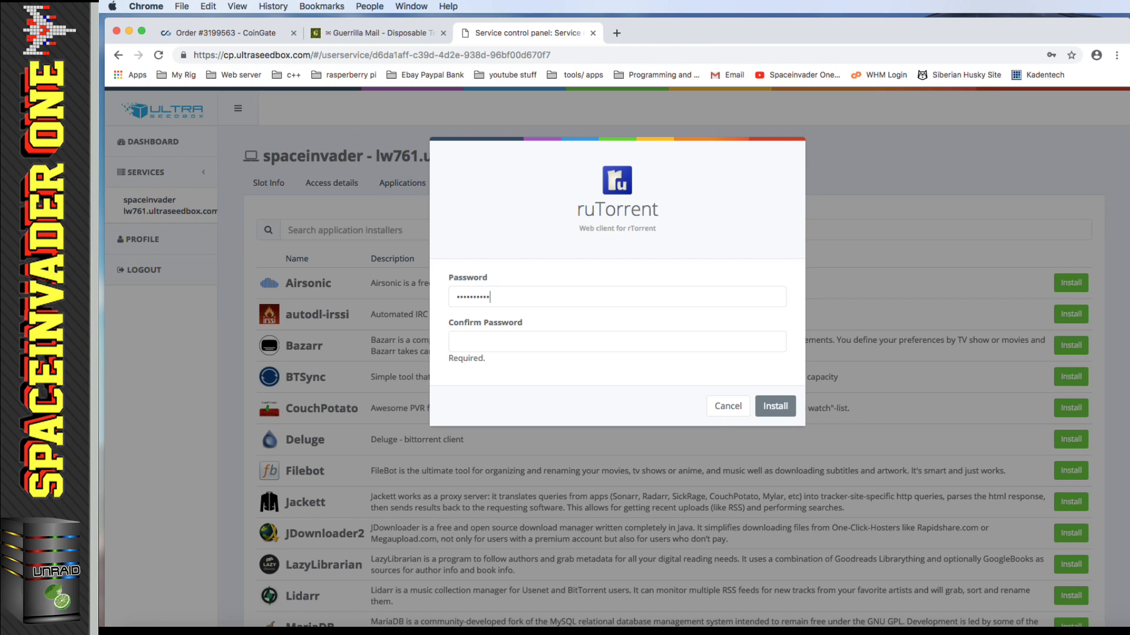
{"action": "key", "text": "Tab"}
{"action": "type", "text": "••••••••••"}
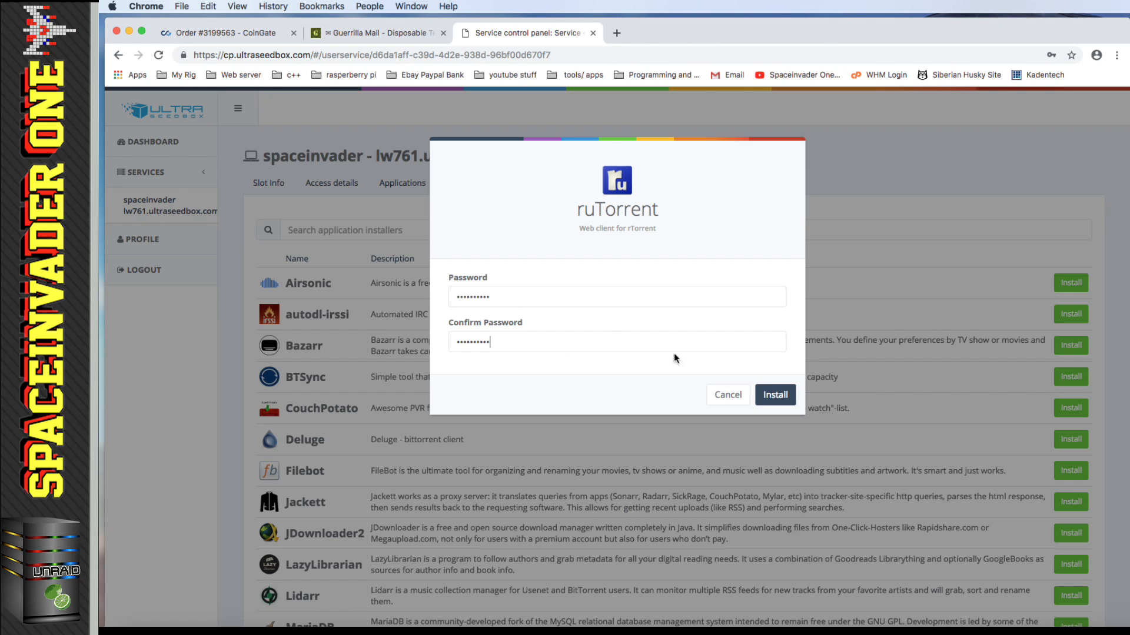
{"action": "left_click", "coordinate": [774, 395]}
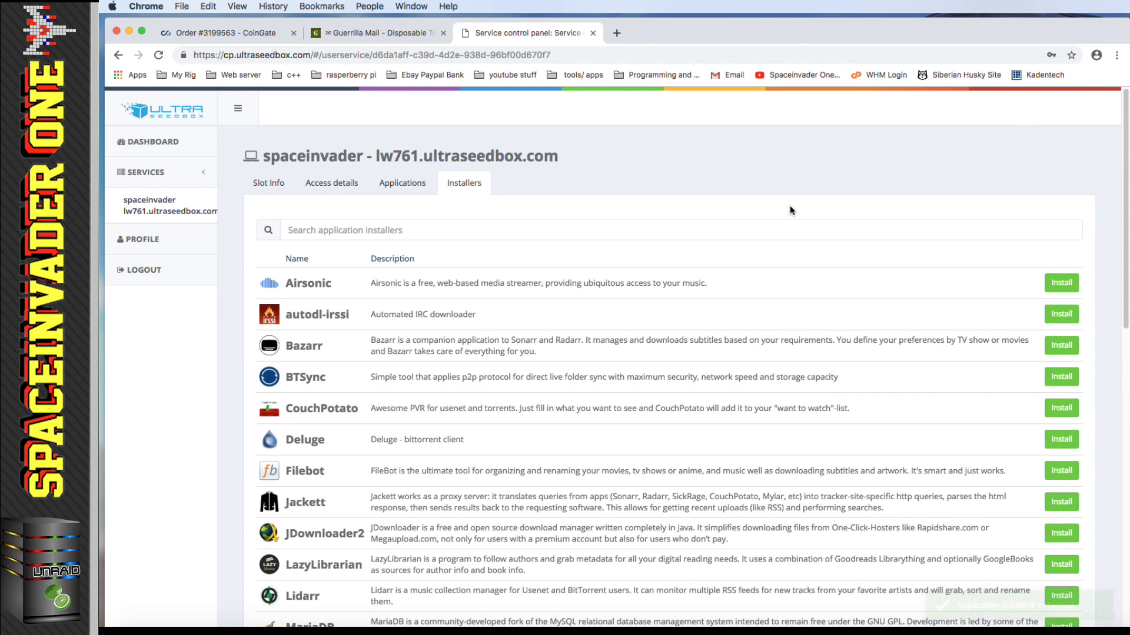
Install Syncthing on the seedbox, entering and confirming a password for its web interface
{"action": "scroll", "coordinate": [773, 206], "scroll_direction": "down", "scroll_amount": 15}
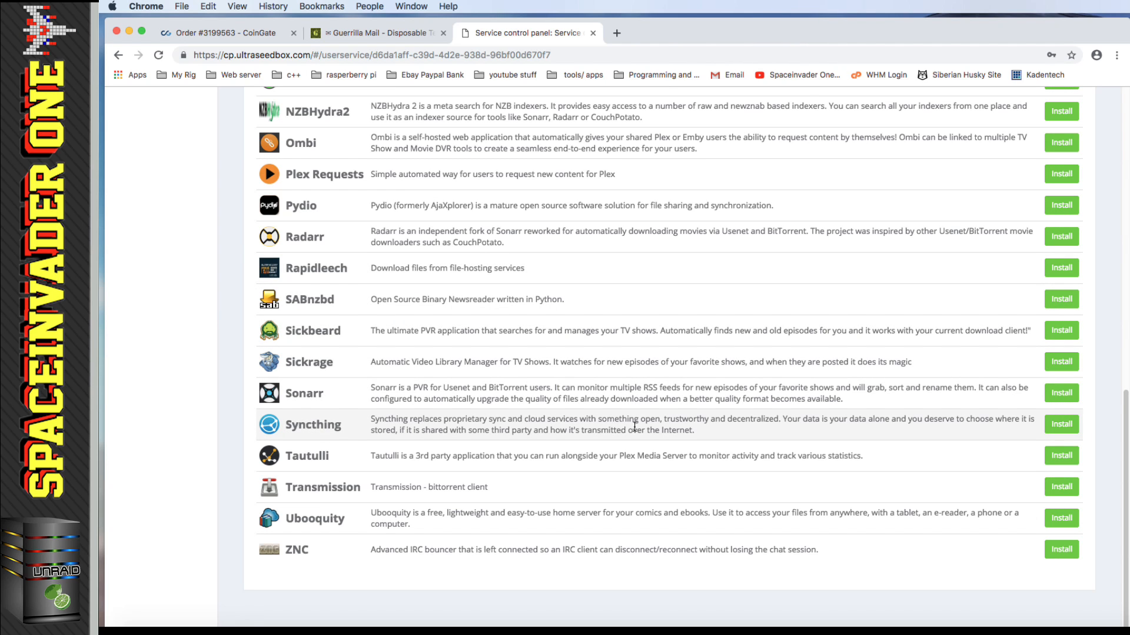
{"action": "left_click", "coordinate": [1059, 424]}
{"action": "type", "text": "•••••"}
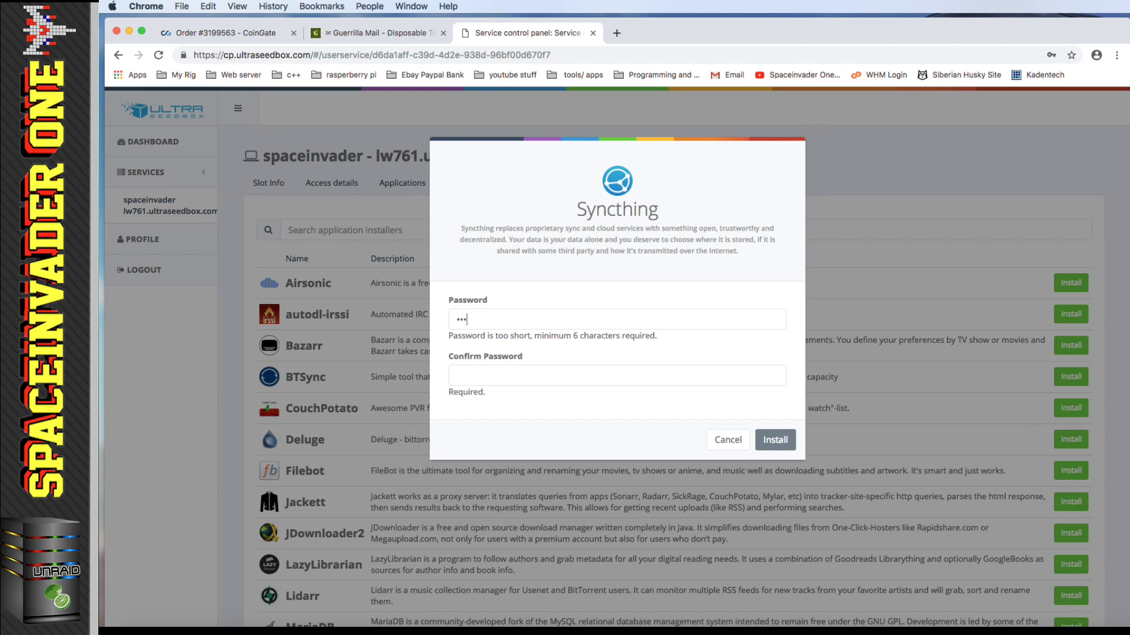
{"action": "type", "text": "•••••"}
{"action": "key", "text": "Tab"}
{"action": "type", "text": "••••"}
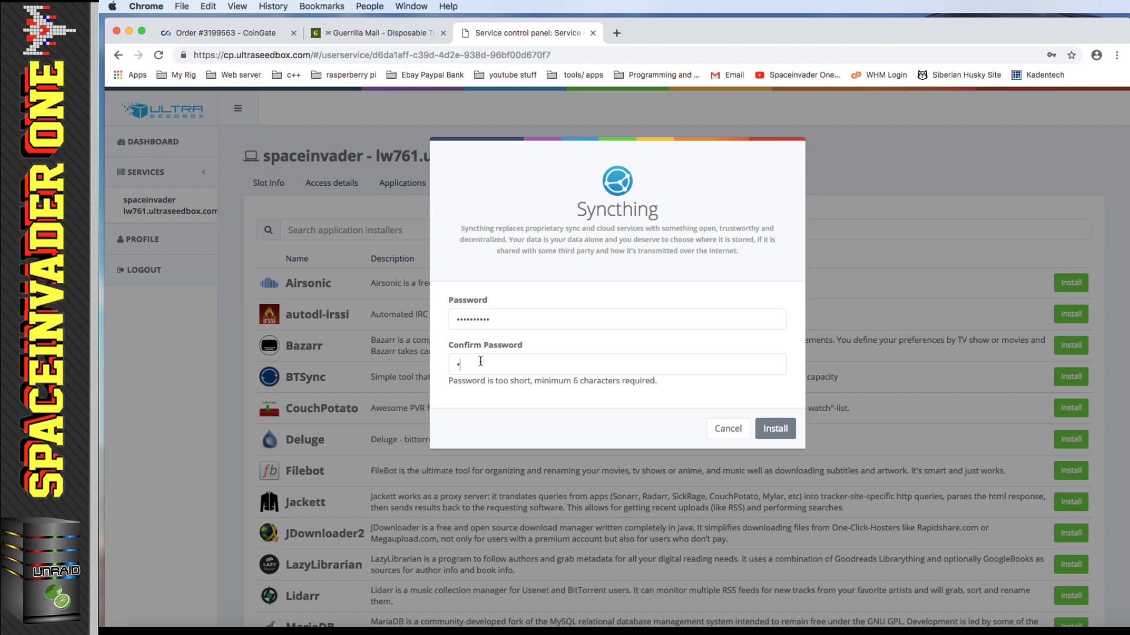
{"action": "type", "text": "•••••"}
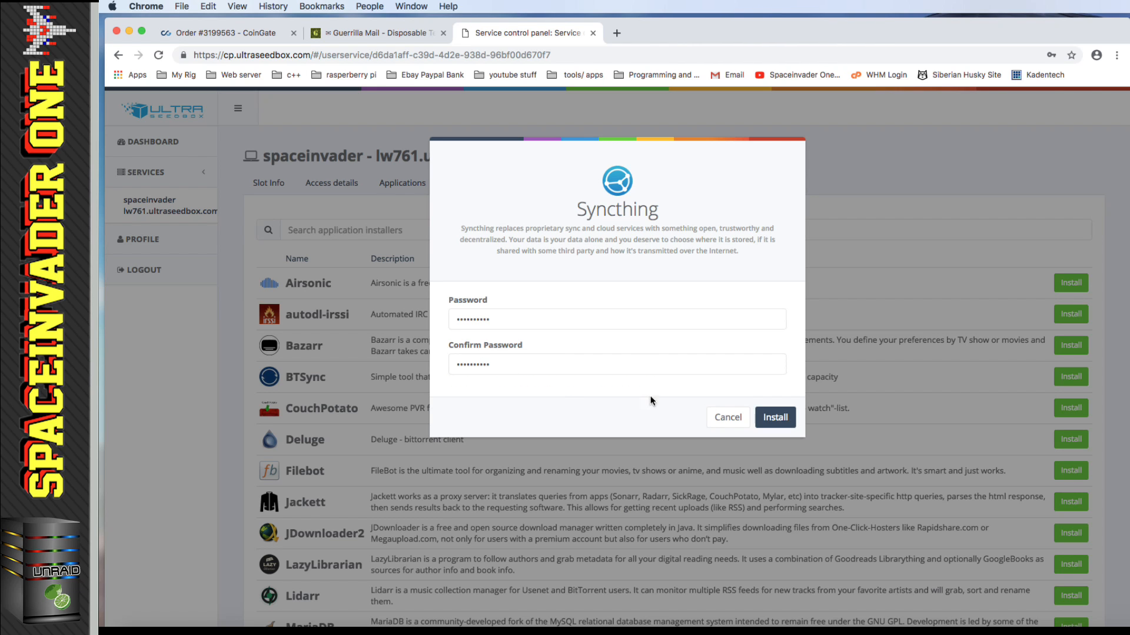
{"action": "left_click", "coordinate": [774, 415]}
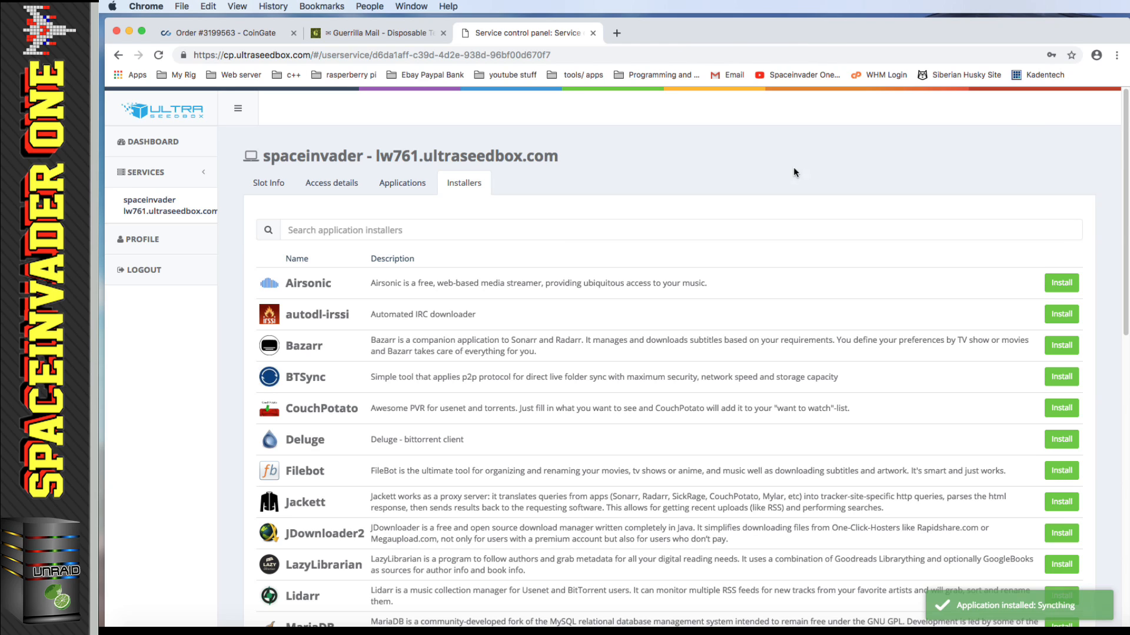
Show the ruTorrent access info among the installed applications, connect to its web interface and sign in with the username and password
{"action": "left_click", "coordinate": [414, 184]}
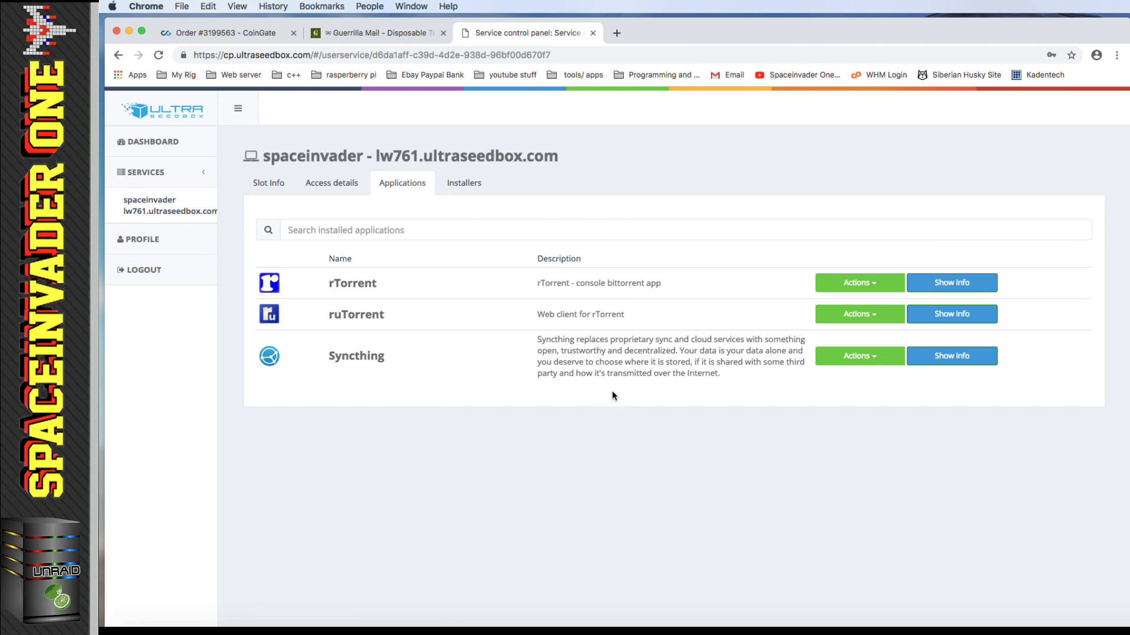
{"action": "left_click", "coordinate": [954, 318]}
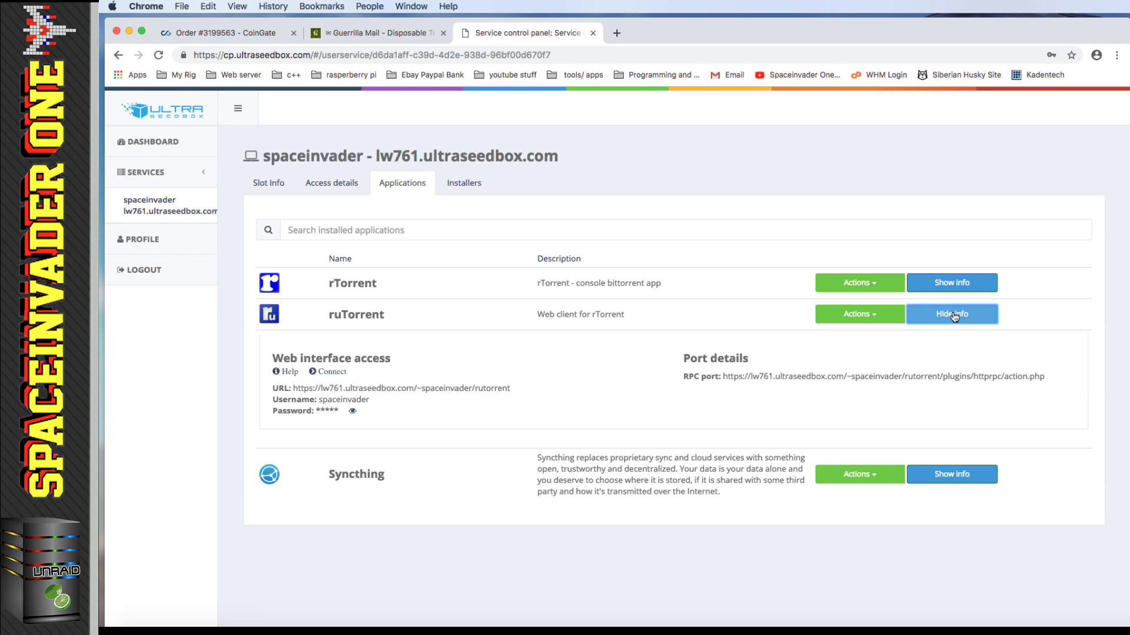
{"action": "left_click", "coordinate": [336, 378]}
{"action": "type", "text": "spaceinvader"}
{"action": "key", "text": "Tab"}
{"action": "type", "text": "•••••••••••"}
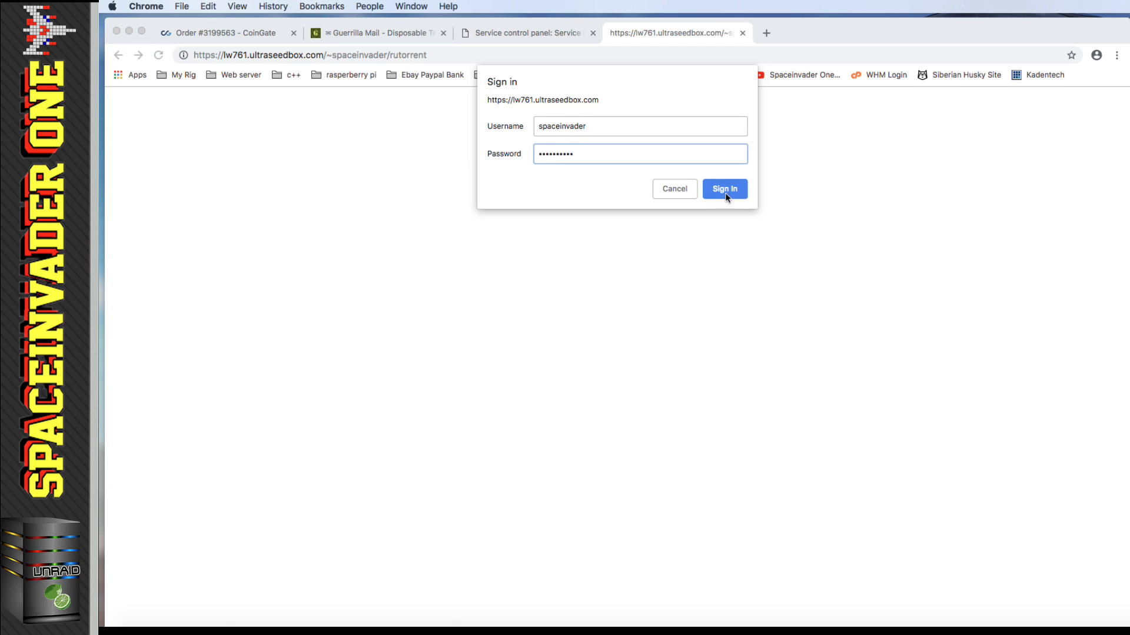
{"action": "left_click", "coordinate": [725, 189]}
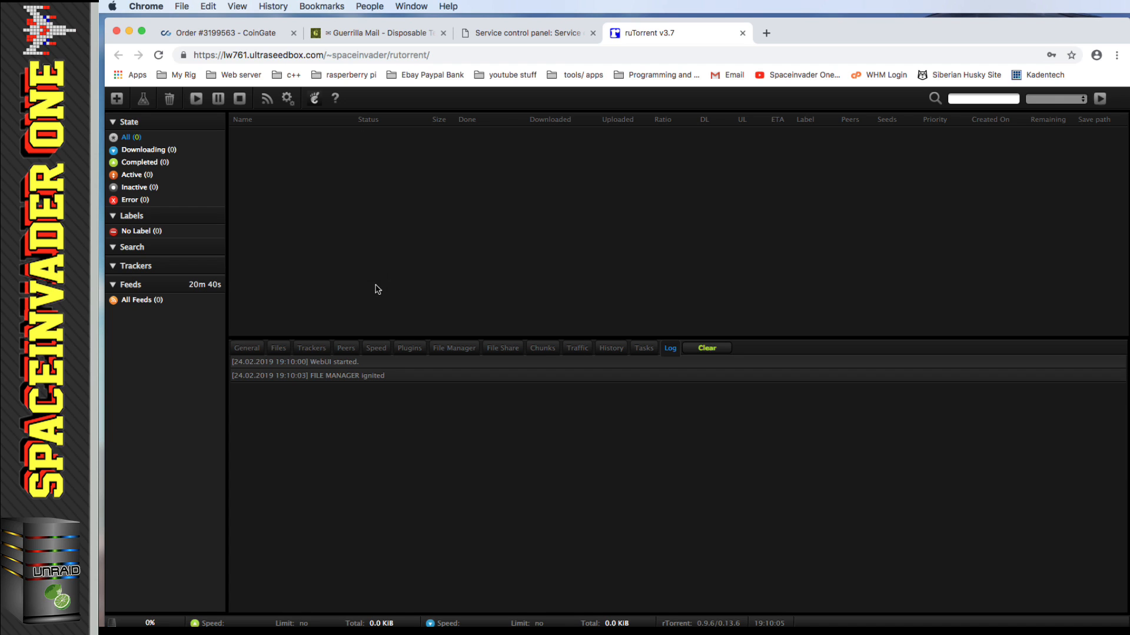
Connect to Syncthing's web interface from its access info in the seedbox control panel, proceed past the certificate warning and sign in with username and password
{"action": "left_click", "coordinate": [522, 33]}
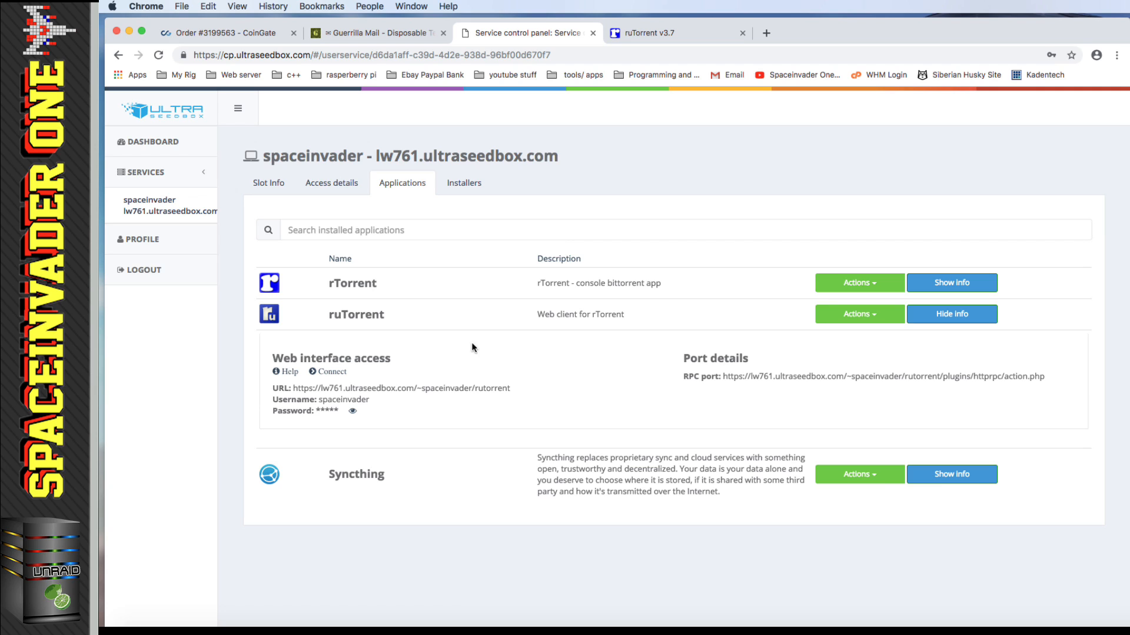
{"action": "left_click", "coordinate": [965, 480]}
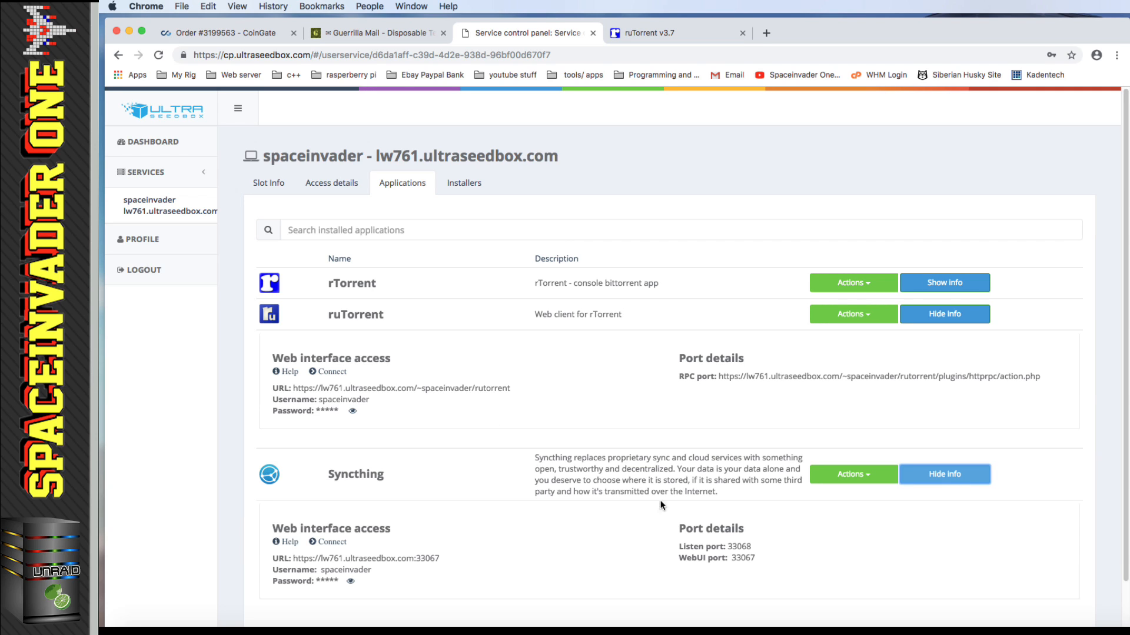
{"action": "left_click", "coordinate": [331, 541]}
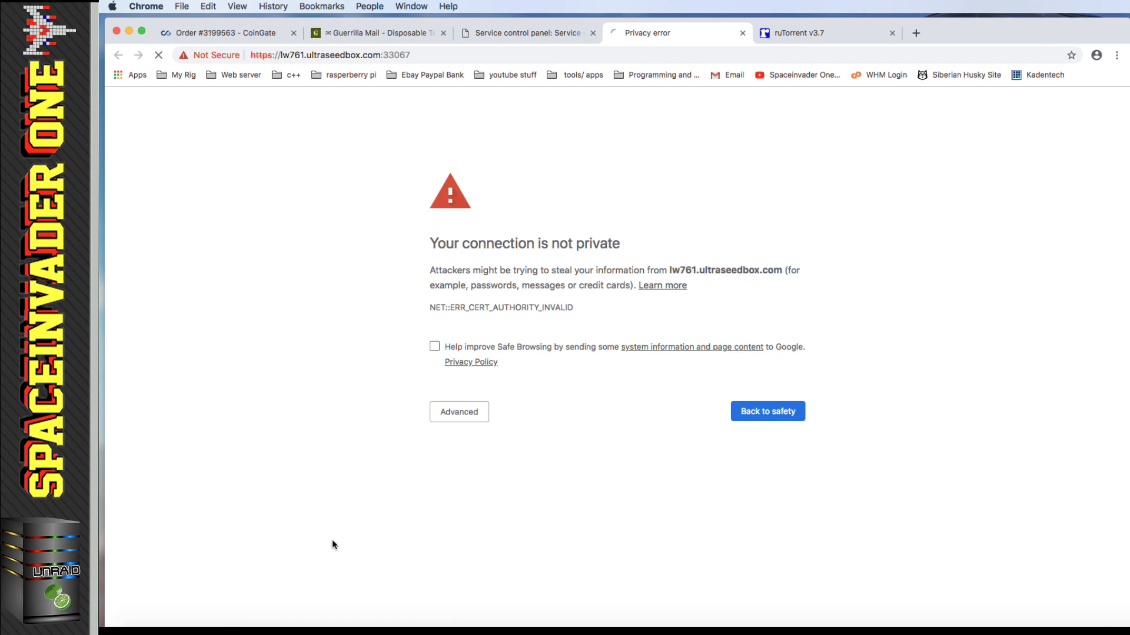
{"action": "left_click", "coordinate": [474, 413]}
{"action": "left_click", "coordinate": [504, 510]}
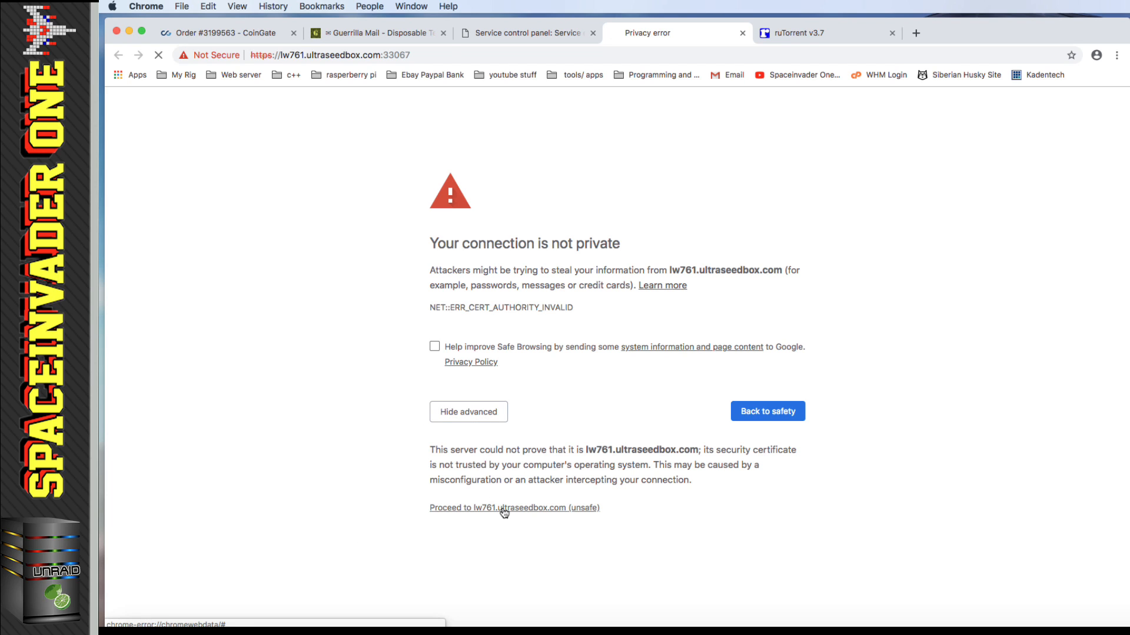
{"action": "type", "text": "spaceinvader"}
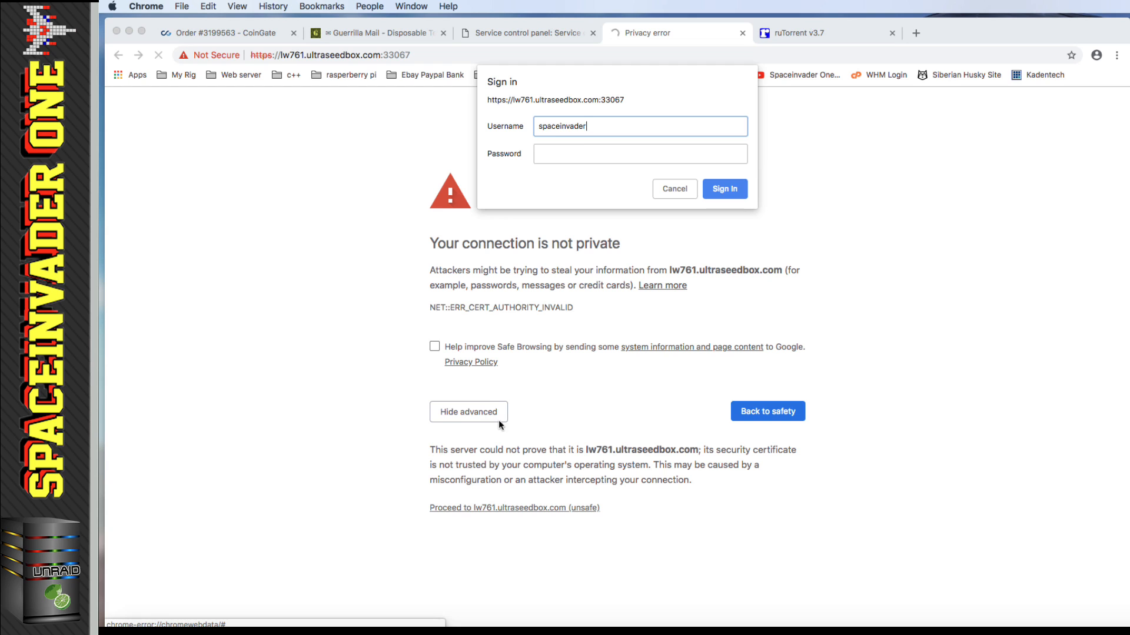
{"action": "left_click", "coordinate": [577, 153]}
{"action": "type", "text": "•••••••••"}
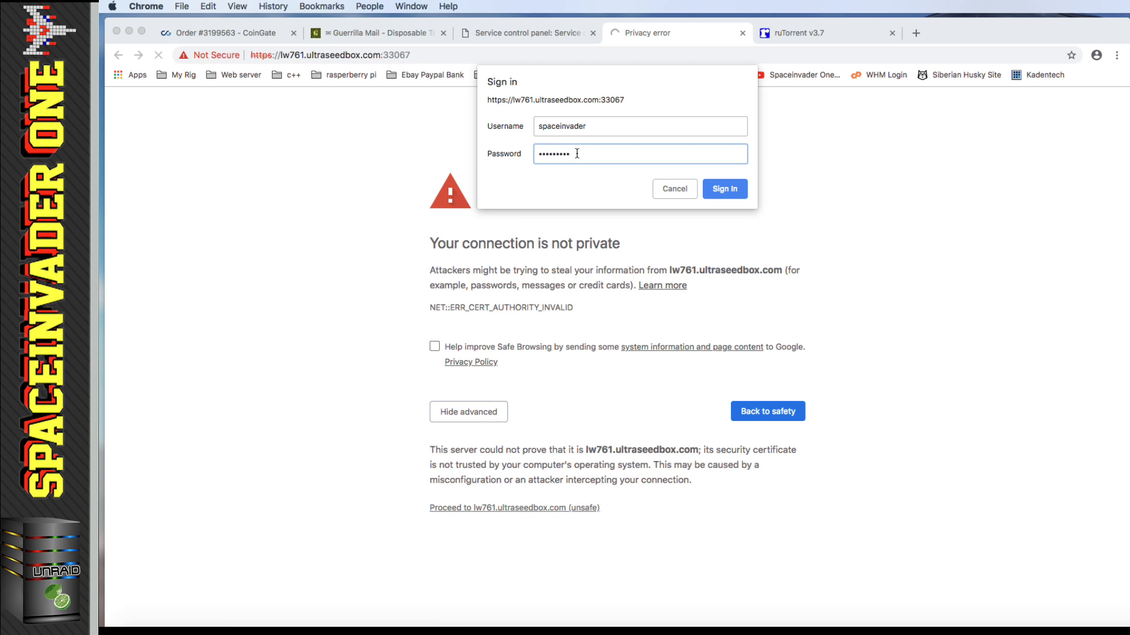
{"action": "left_click", "coordinate": [727, 191]}
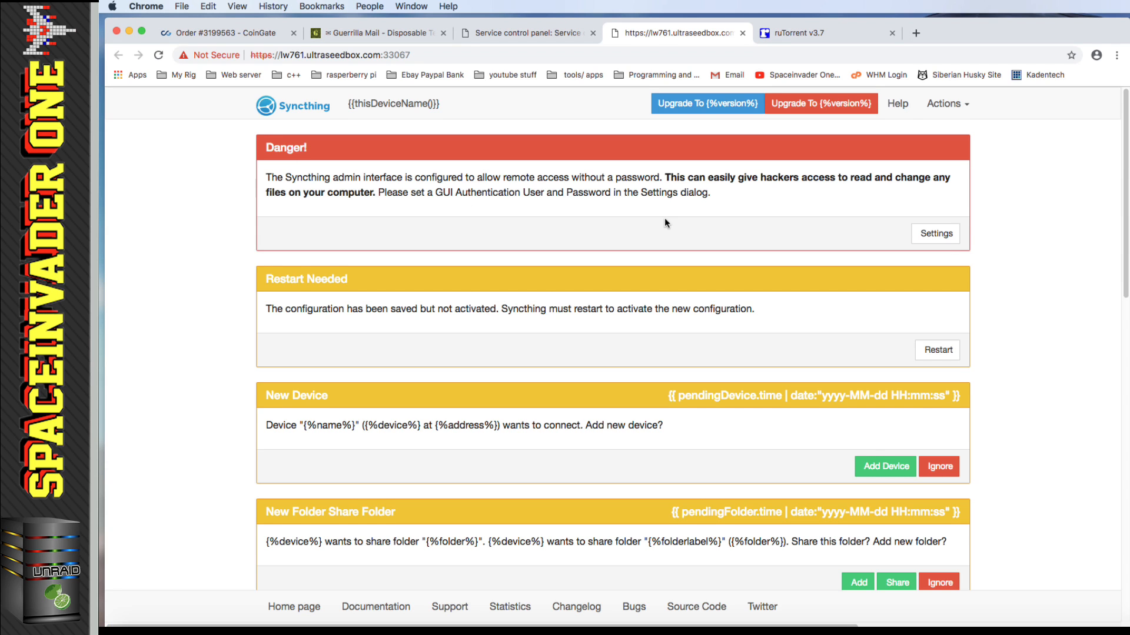
Look through the Syncthing page, close it and restart the Syncthing application from the seedbox control panel
{"action": "scroll", "coordinate": [665, 218], "scroll_direction": "down", "scroll_amount": 5}
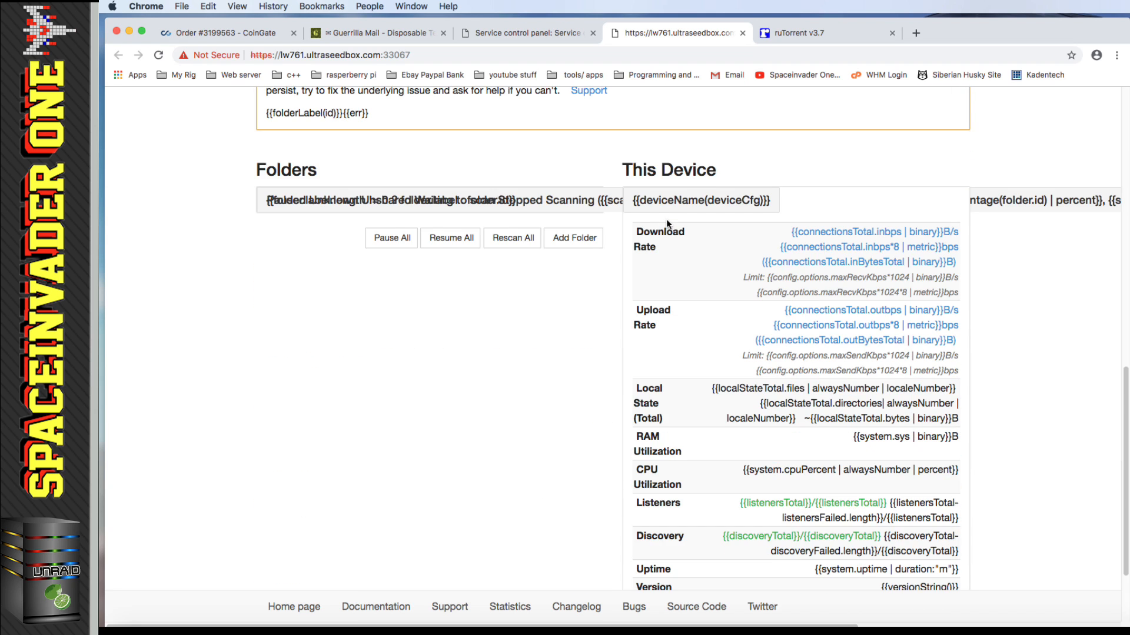
{"action": "scroll", "coordinate": [666, 219], "scroll_direction": "down", "scroll_amount": 5}
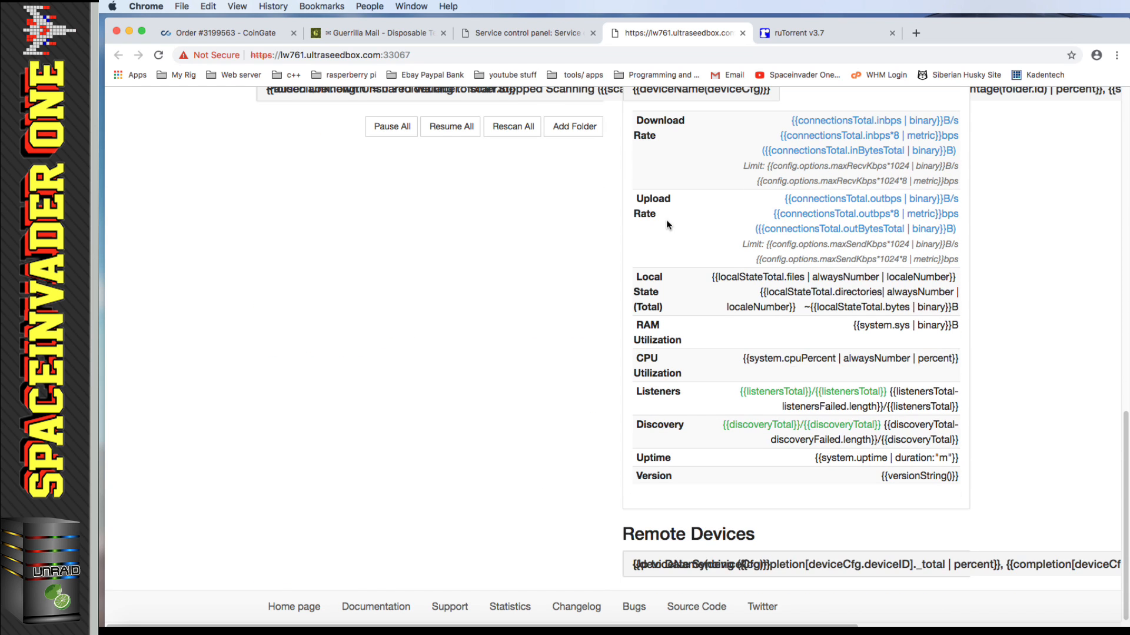
{"action": "scroll", "coordinate": [667, 225], "scroll_direction": "up", "scroll_amount": 12}
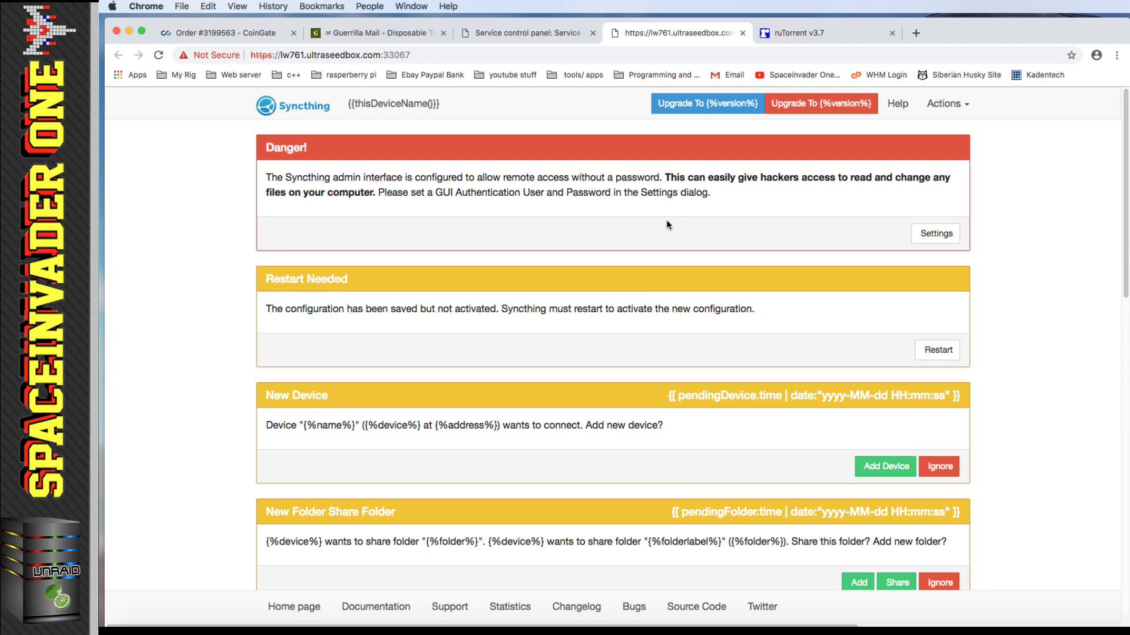
{"action": "left_click", "coordinate": [743, 33]}
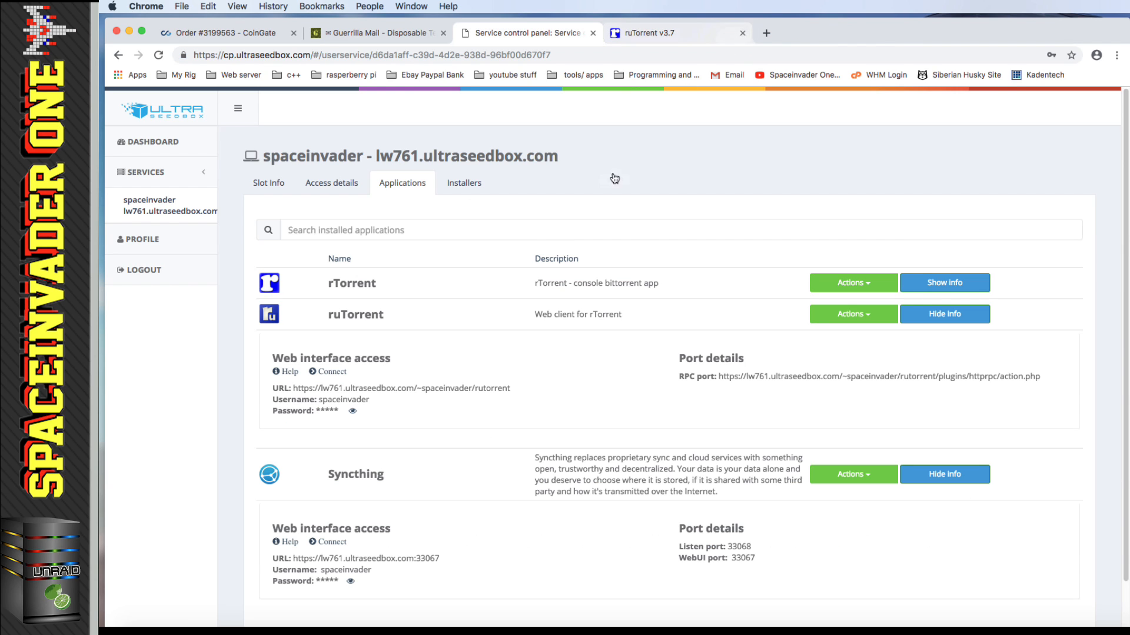
{"action": "scroll", "coordinate": [447, 353], "scroll_direction": "down", "scroll_amount": 1}
{"action": "left_click", "coordinate": [856, 469]}
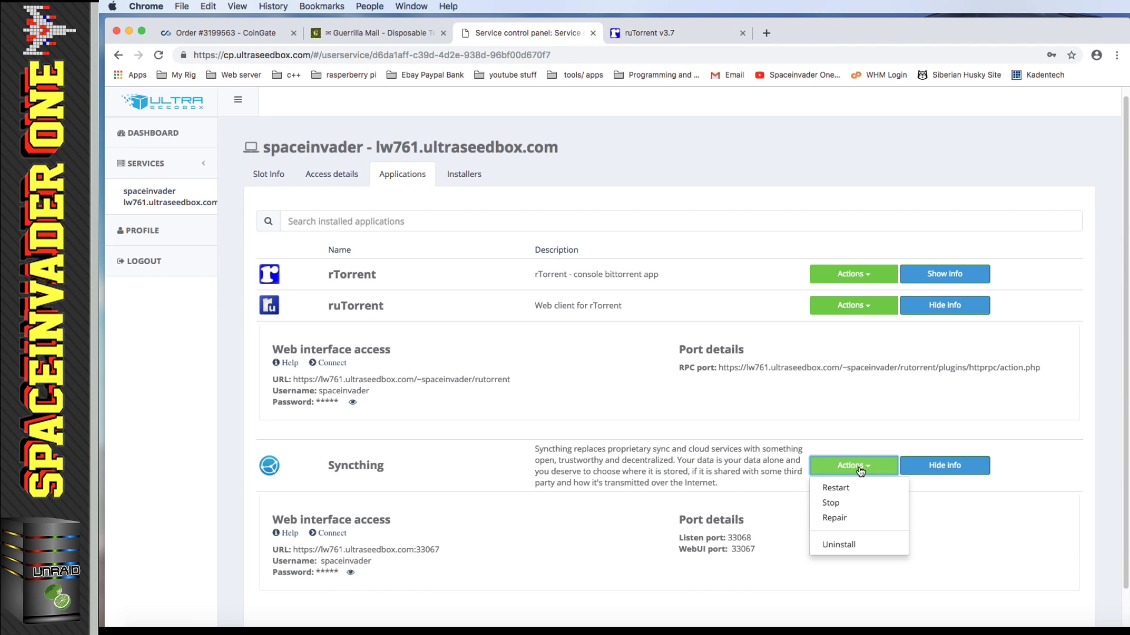
{"action": "left_click", "coordinate": [835, 488]}
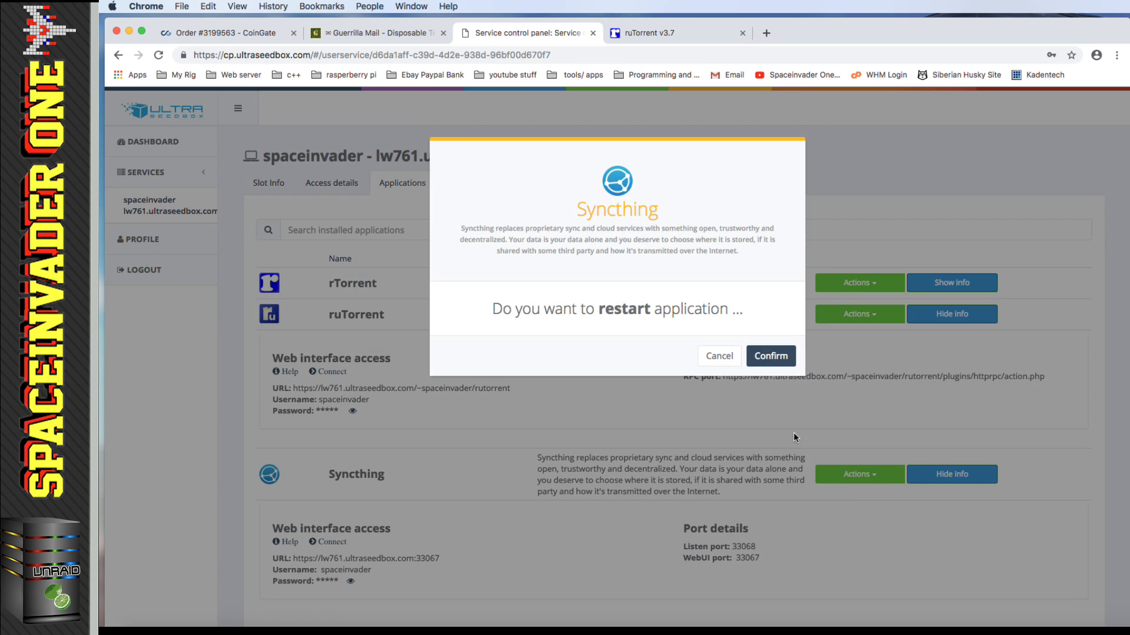
{"action": "left_click", "coordinate": [779, 357]}
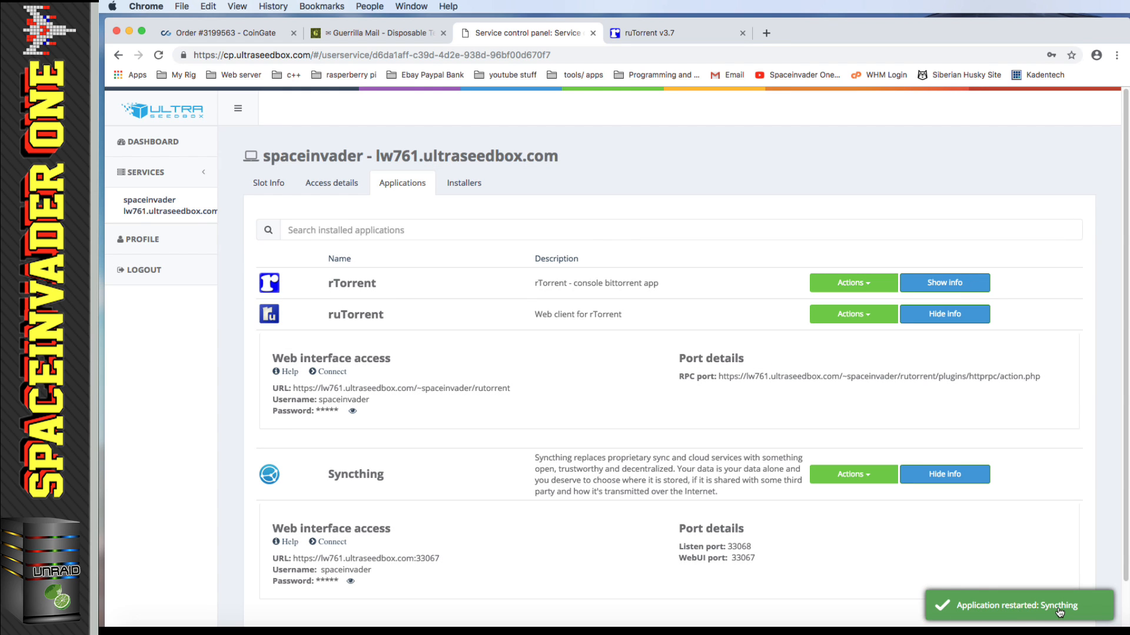
Reconnect to Syncthing's web interface from the seedbox control panel, proceeding past the certificate warning
{"action": "left_click", "coordinate": [332, 542]}
{"action": "left_click", "coordinate": [469, 420]}
{"action": "left_click", "coordinate": [491, 507]}
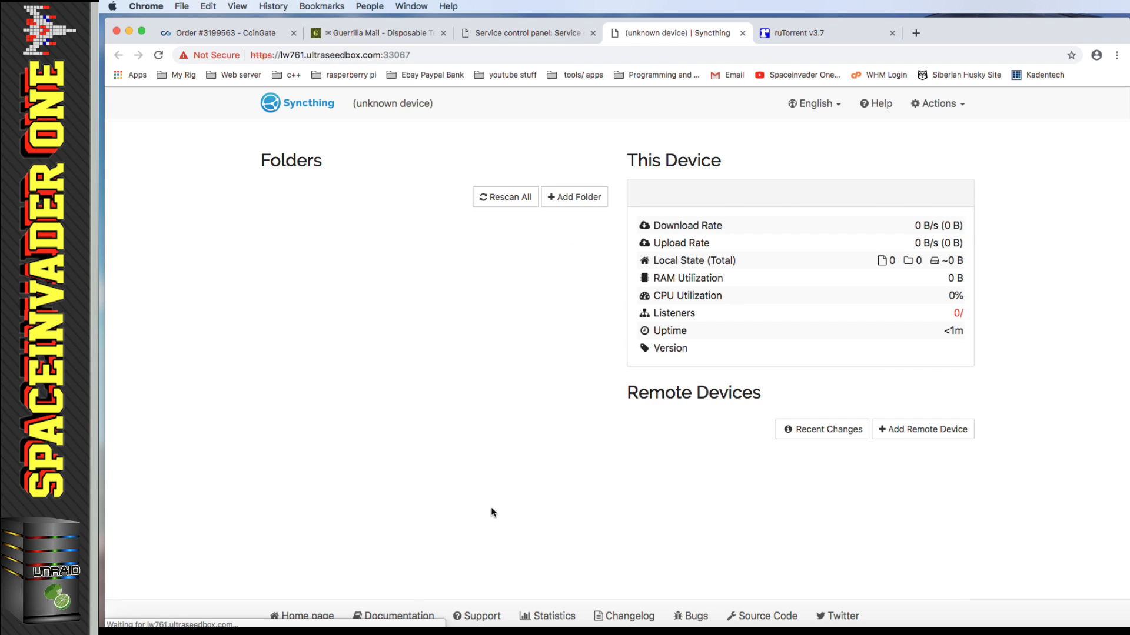
Enable the AutoLabel feature with template {DIR} and the AutoMove feature with filter /.*/ in ruTorrent's Autotools settings
{"action": "left_click", "coordinate": [897, 339]}
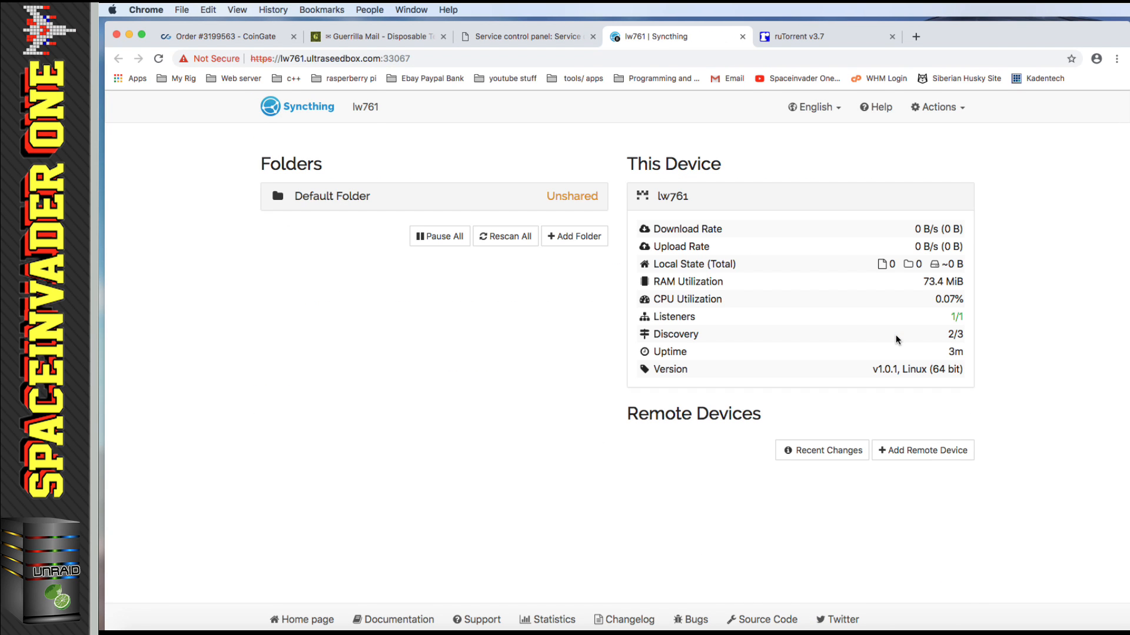
{"action": "left_click", "coordinate": [546, 37]}
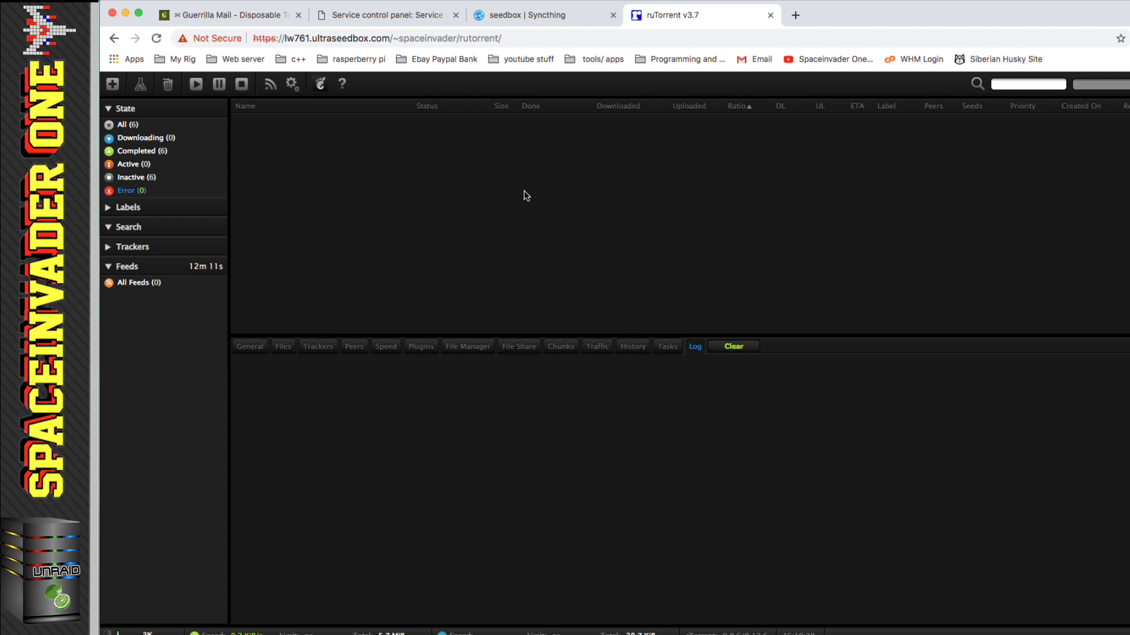
{"action": "left_click", "coordinate": [292, 85]}
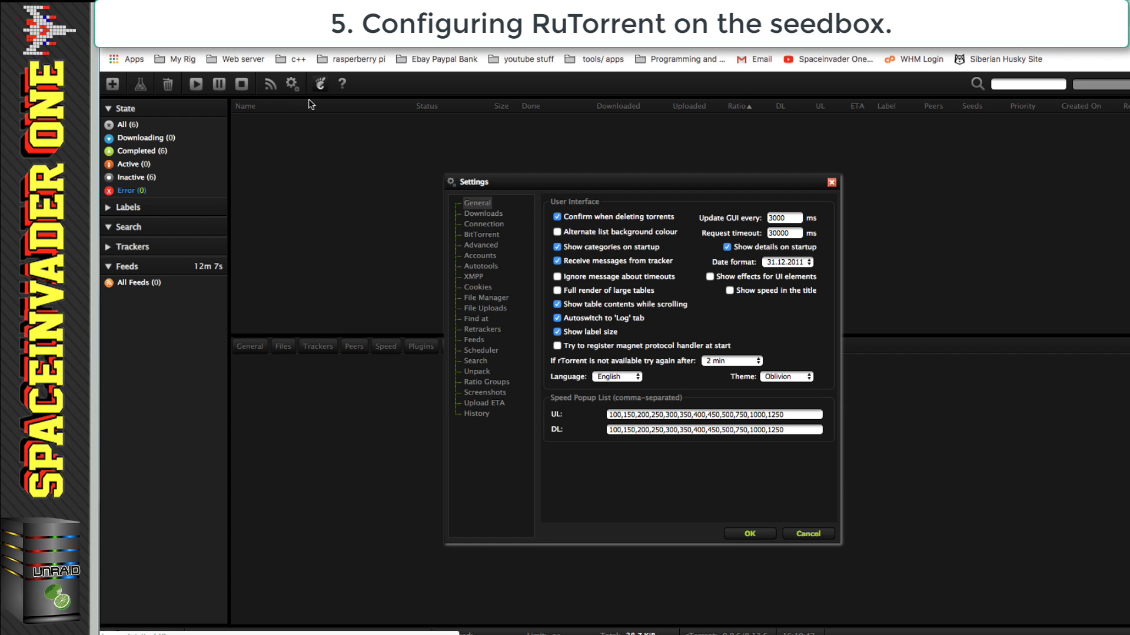
{"action": "left_click", "coordinate": [481, 266]}
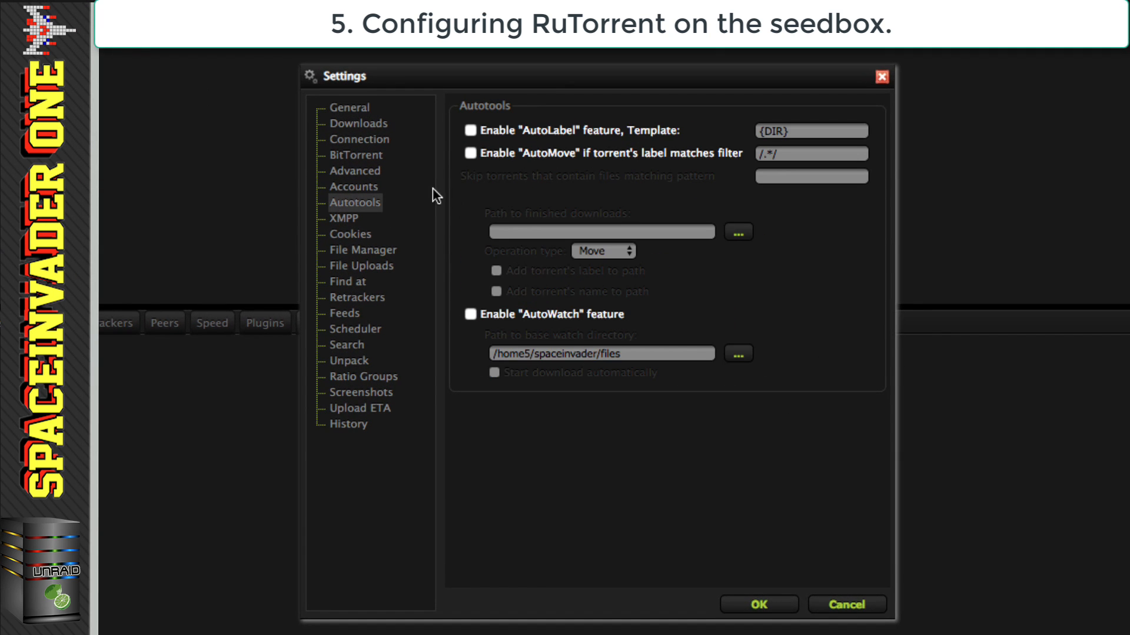
{"action": "left_click", "coordinate": [470, 129]}
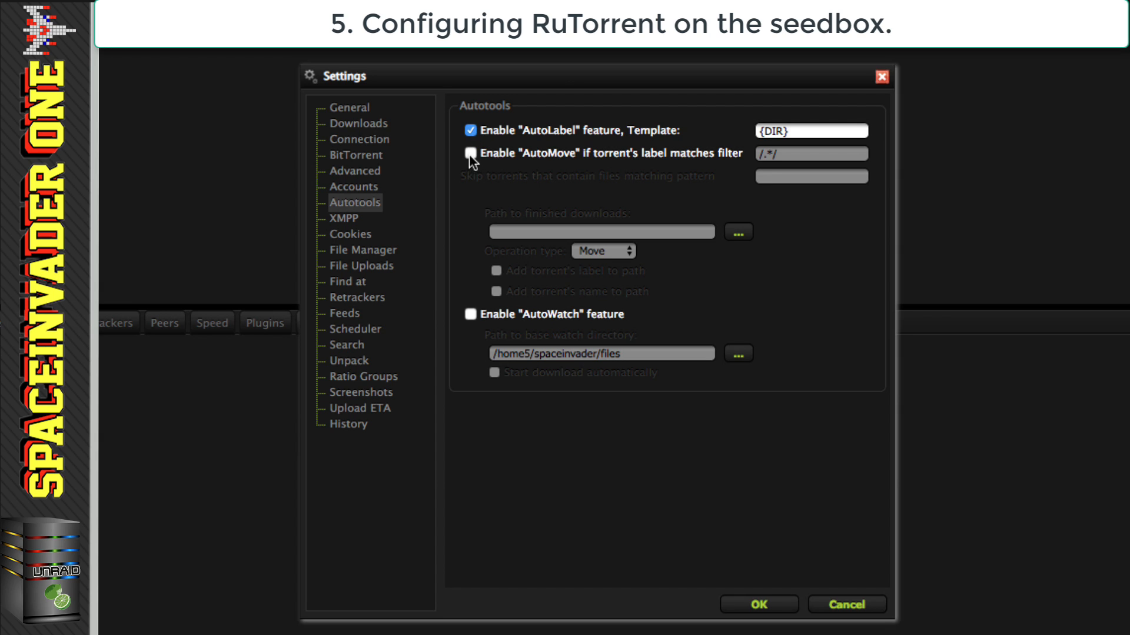
{"action": "left_click", "coordinate": [470, 152]}
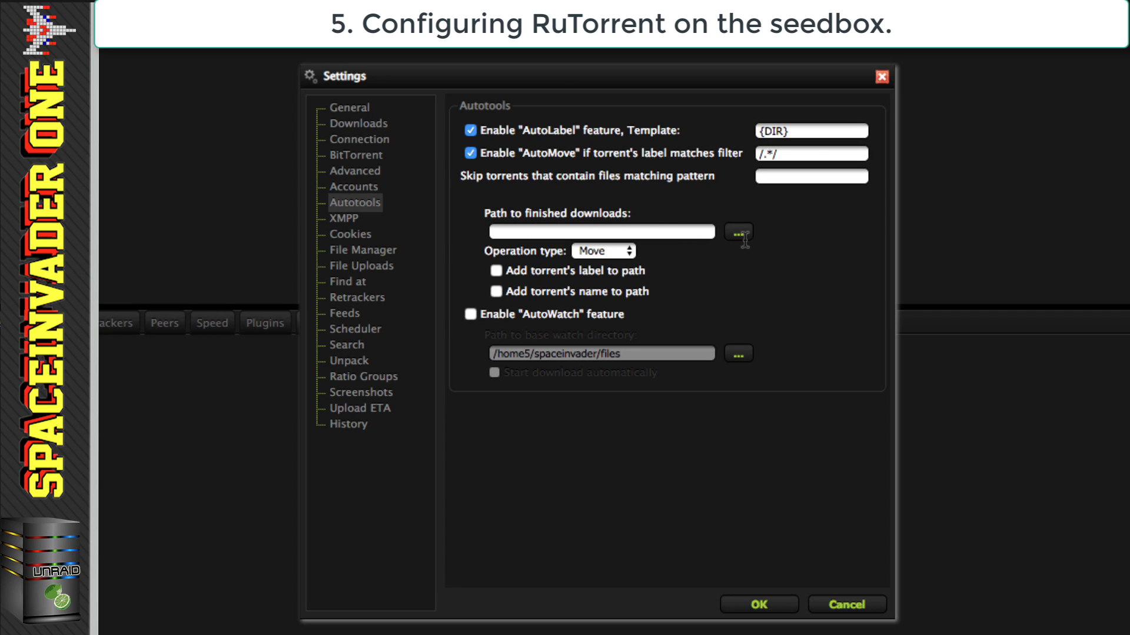
Set the path to finished downloads to /home5/spaceinvader/files/completed and have the torrent's label added to the path
{"action": "left_click", "coordinate": [649, 233]}
{"action": "type", "text": "/home5/spaceinvader/files/"}
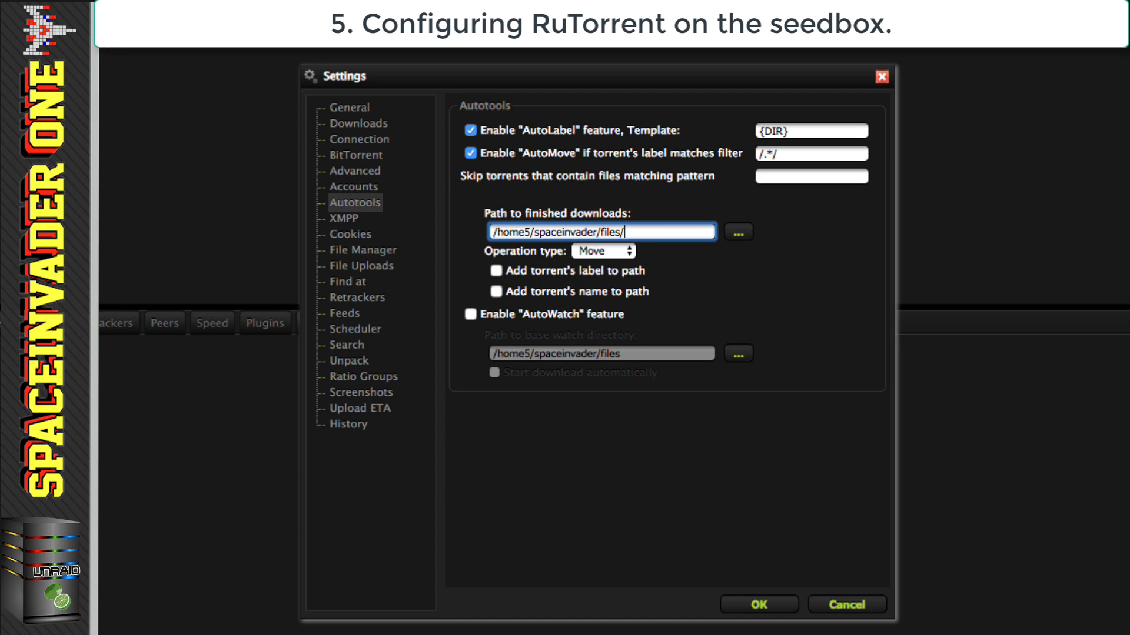
{"action": "type", "text": "completed"}
{"action": "left_click", "coordinate": [495, 271]}
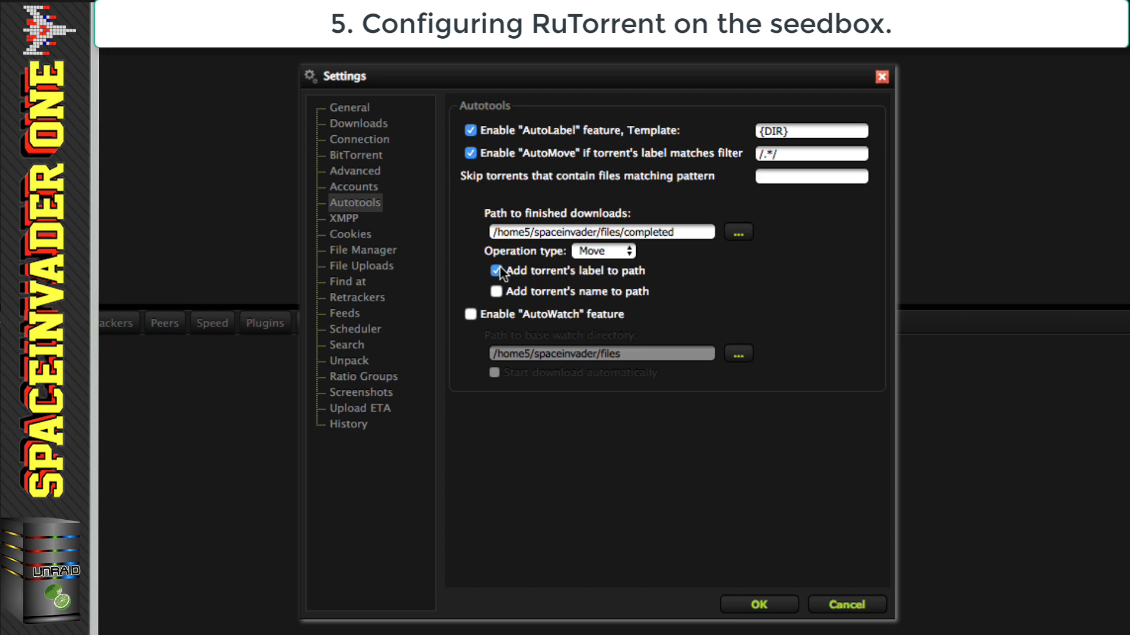
Enable autounpacking for torrents whose label matches the filter /(series|movies)/i and save the ruTorrent settings
{"action": "left_click", "coordinate": [349, 365]}
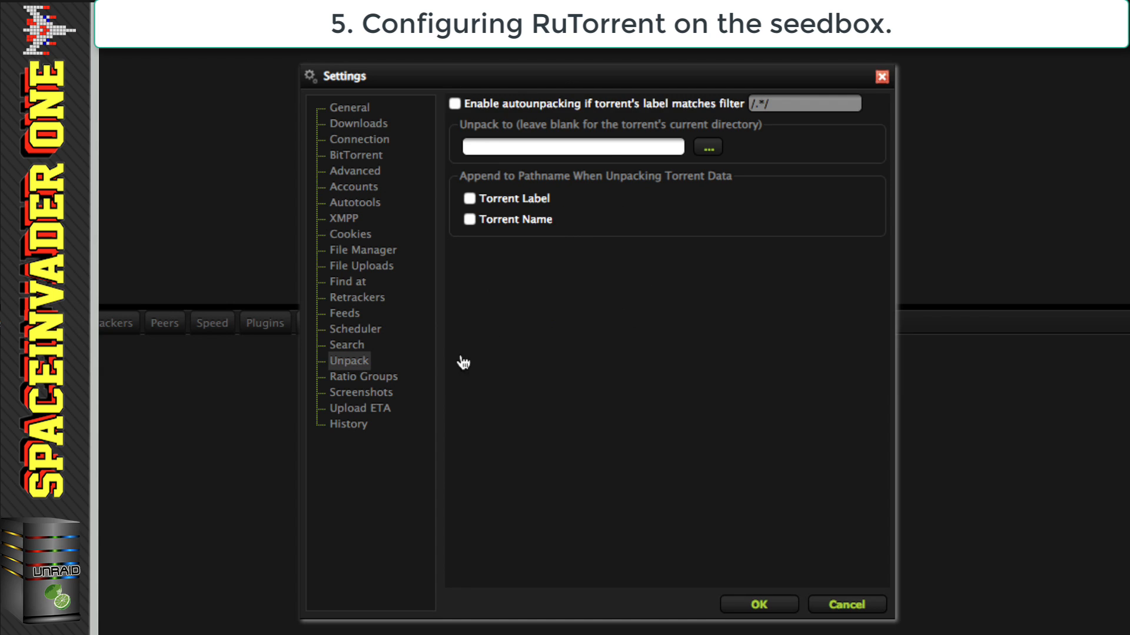
{"action": "left_click", "coordinate": [457, 104]}
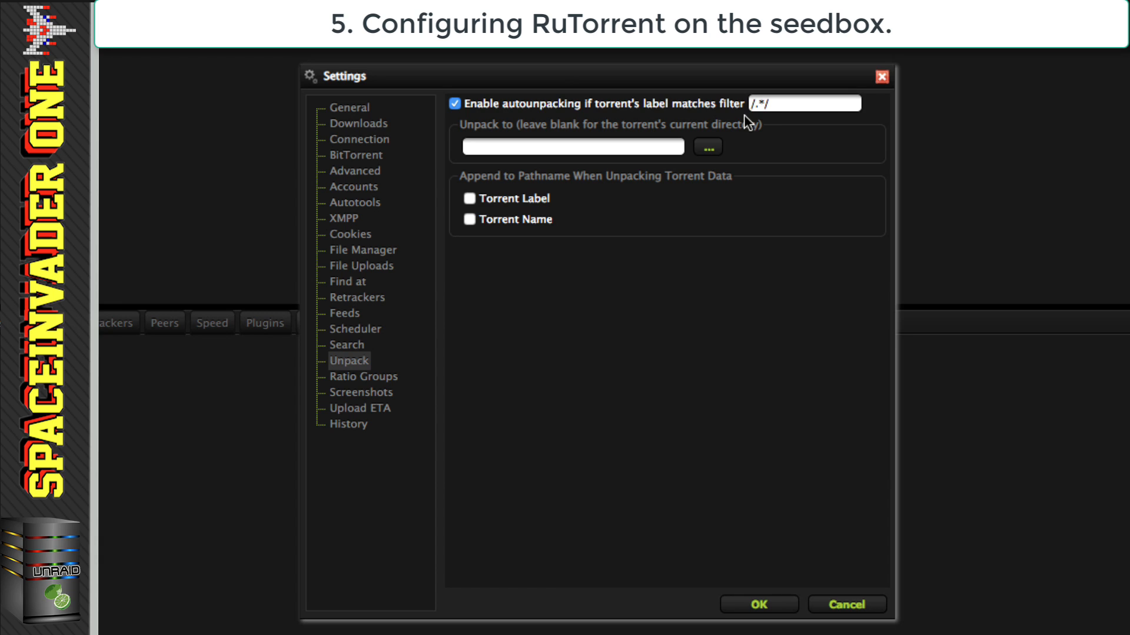
{"action": "left_click", "coordinate": [773, 106]}
{"action": "key", "text": "BackSpace"}
{"action": "key", "text": "BackSpace"}
{"action": "key", "text": "BackSpace"}
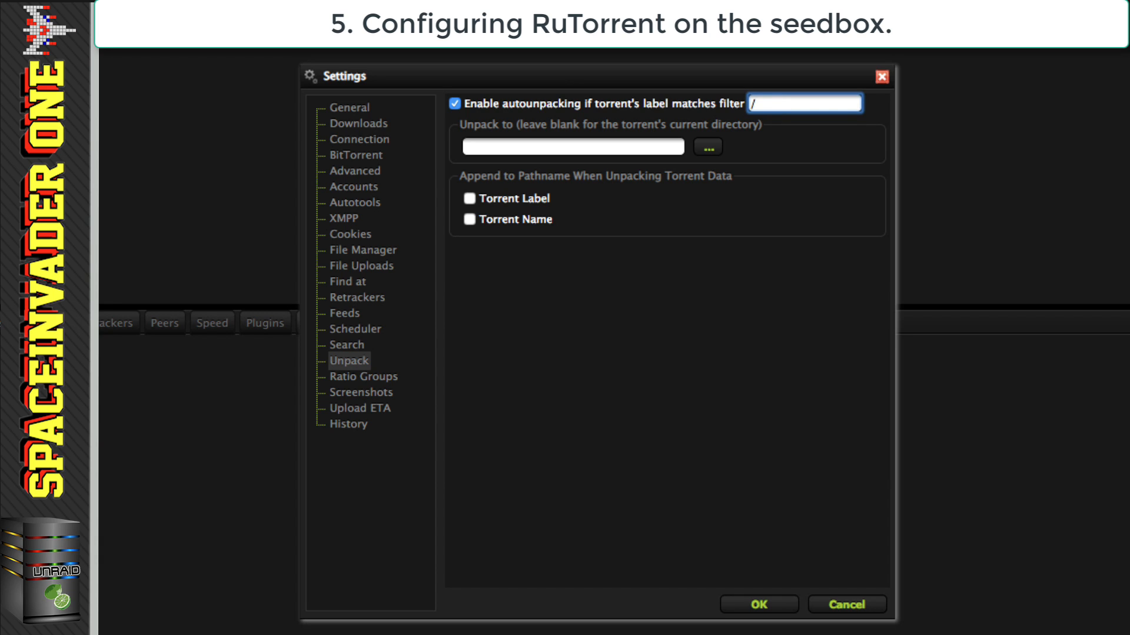
{"action": "type", "text": "(series|movies)/i"}
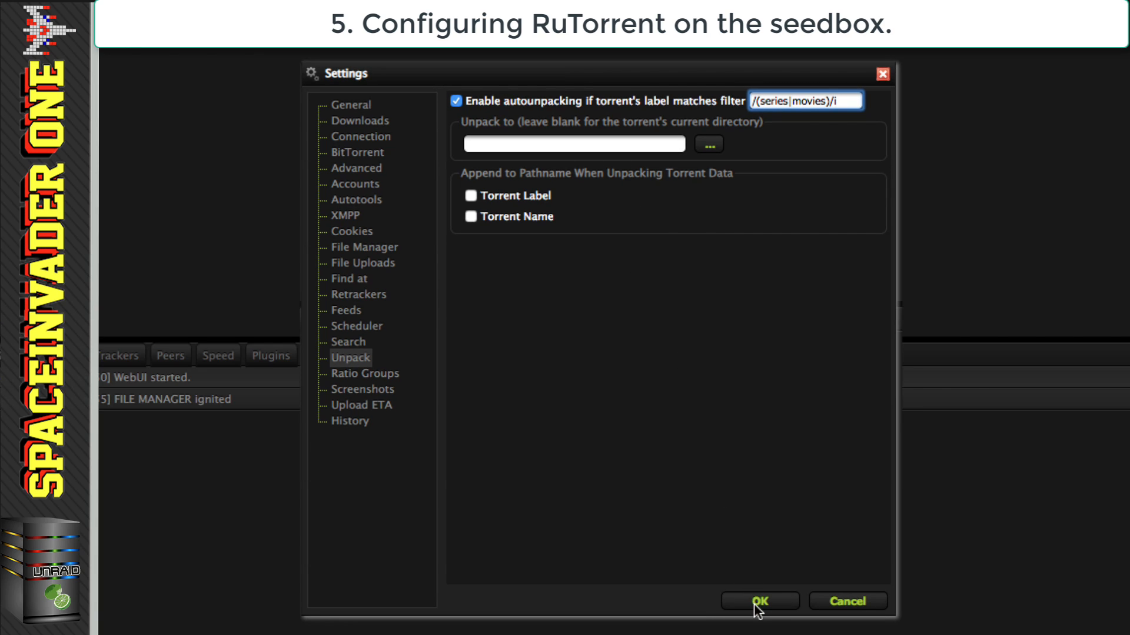
{"action": "left_click", "coordinate": [756, 604]}
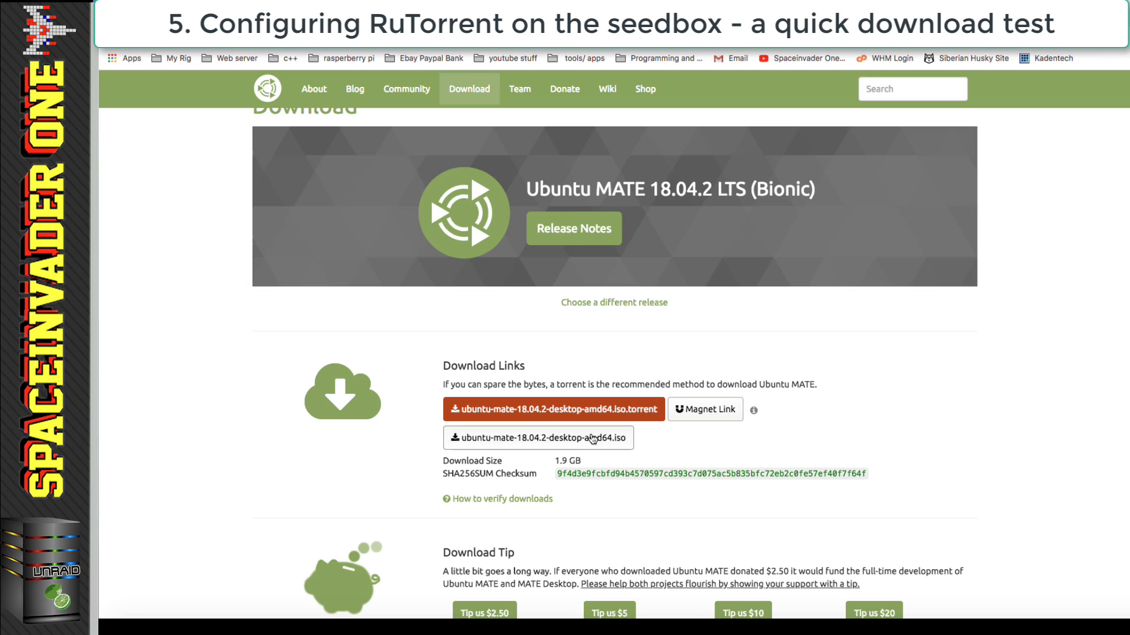
Download the ubuntu-mate-18.04.2-desktop-amd64.iso.torrent file from the Ubuntu MATE site and add it to ruTorrent's torrent list
{"action": "left_click", "coordinate": [583, 409]}
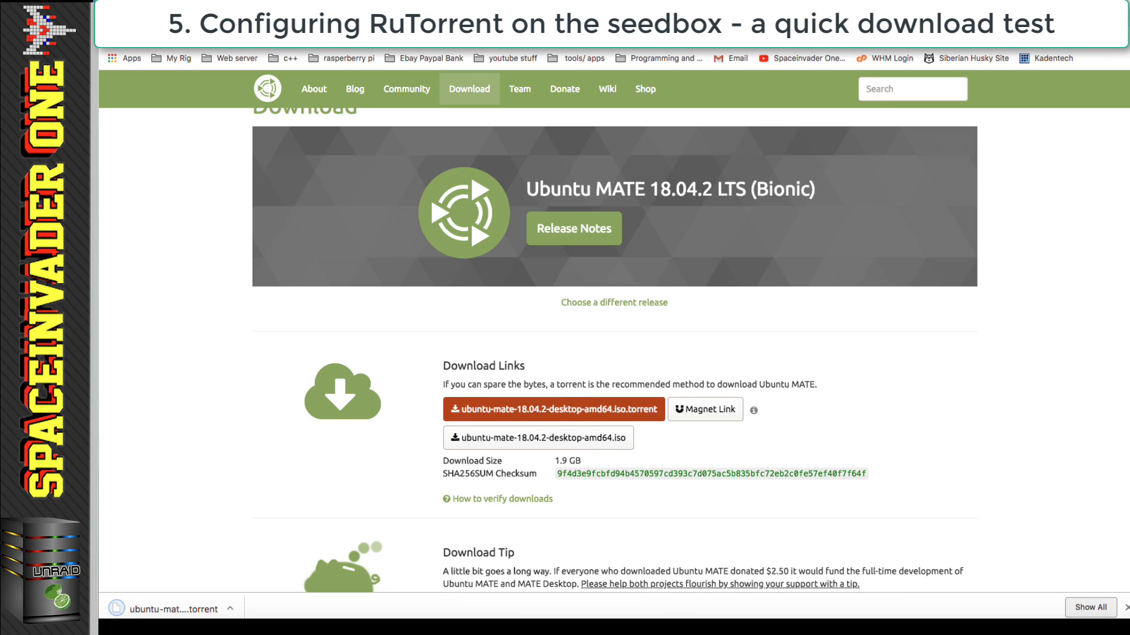
{"action": "key", "text": "ctrl+shift+Tab"}
{"action": "left_click_drag", "start_coordinate": [174, 609], "coordinate": [370, 403]}
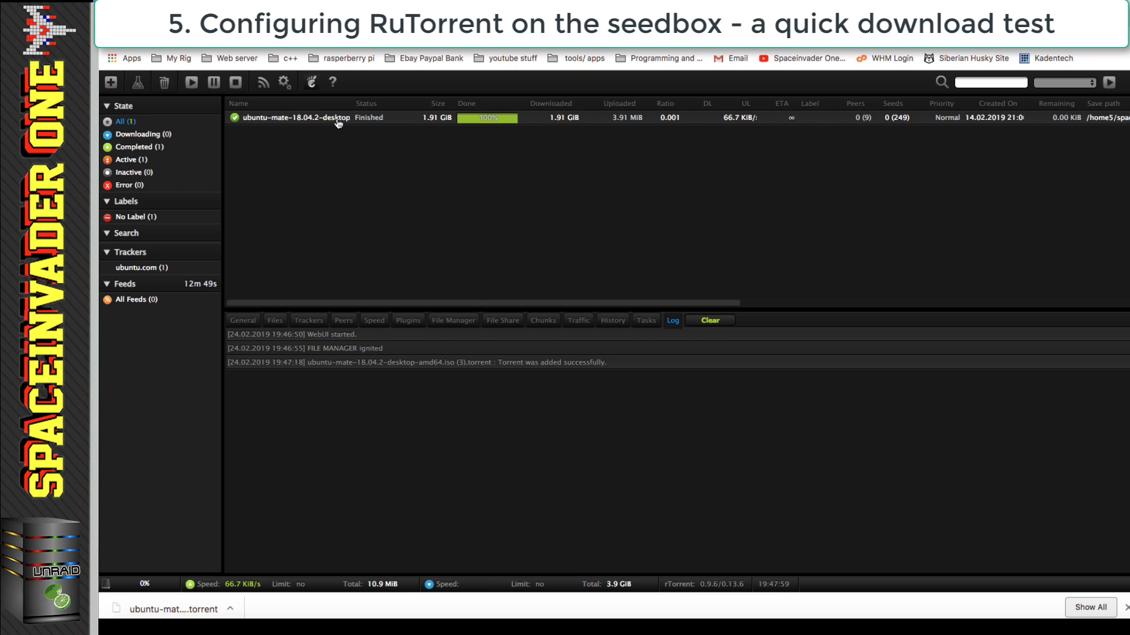
Check the files/completed folder in ruTorrent's file manager, return to the root folder and view the Ubuntu torrent's general details
{"action": "left_click", "coordinate": [358, 121]}
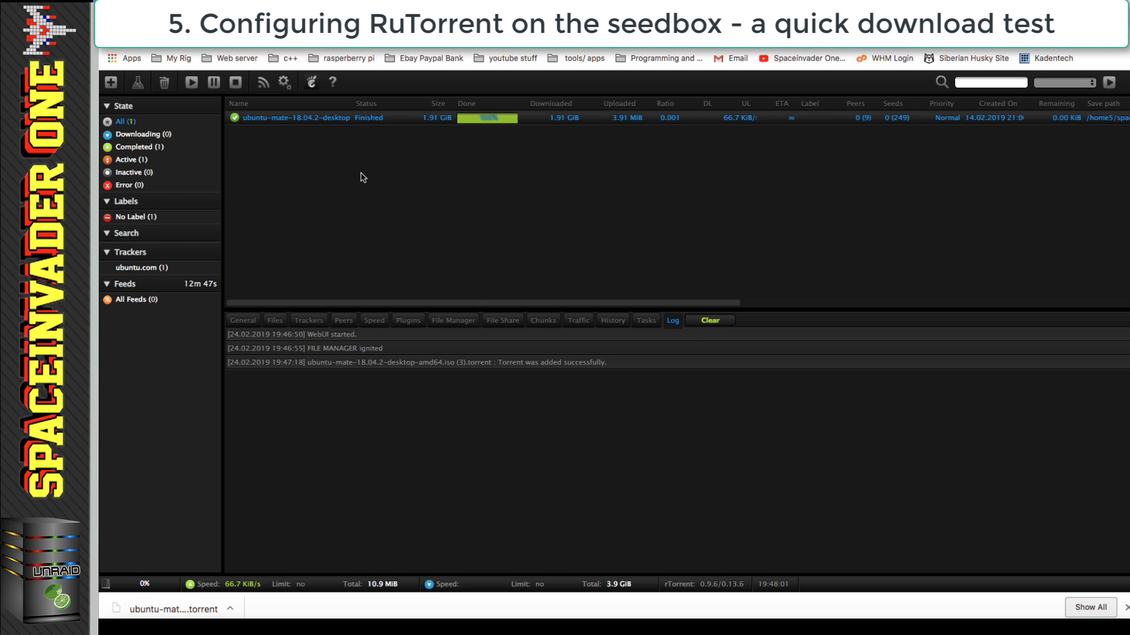
{"action": "left_click", "coordinate": [453, 320]}
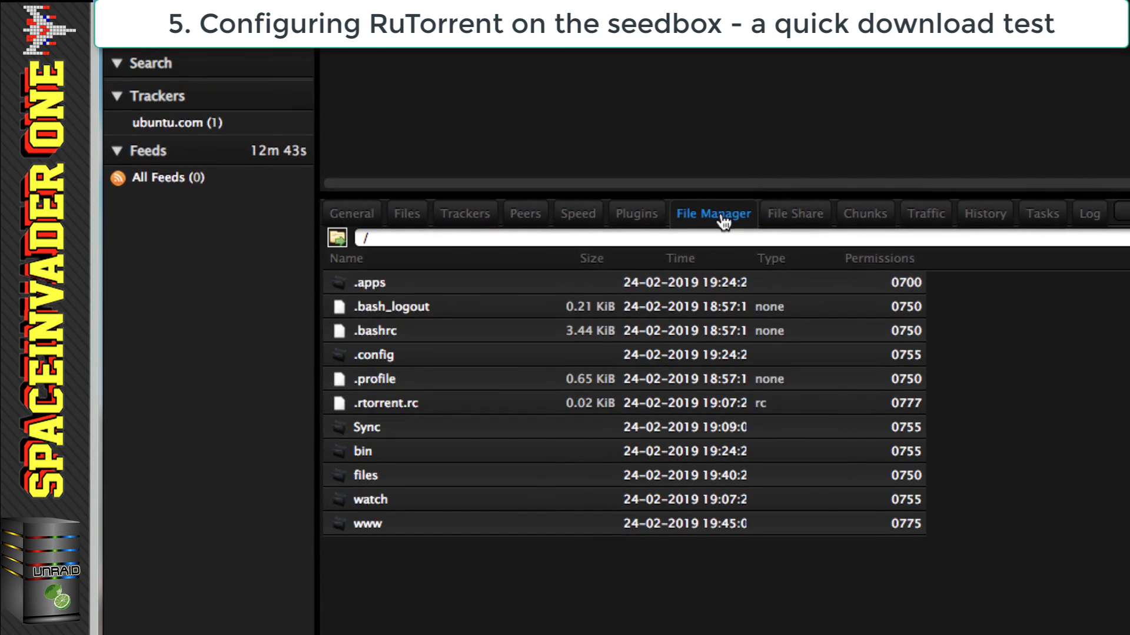
{"action": "double_click", "coordinate": [369, 476]}
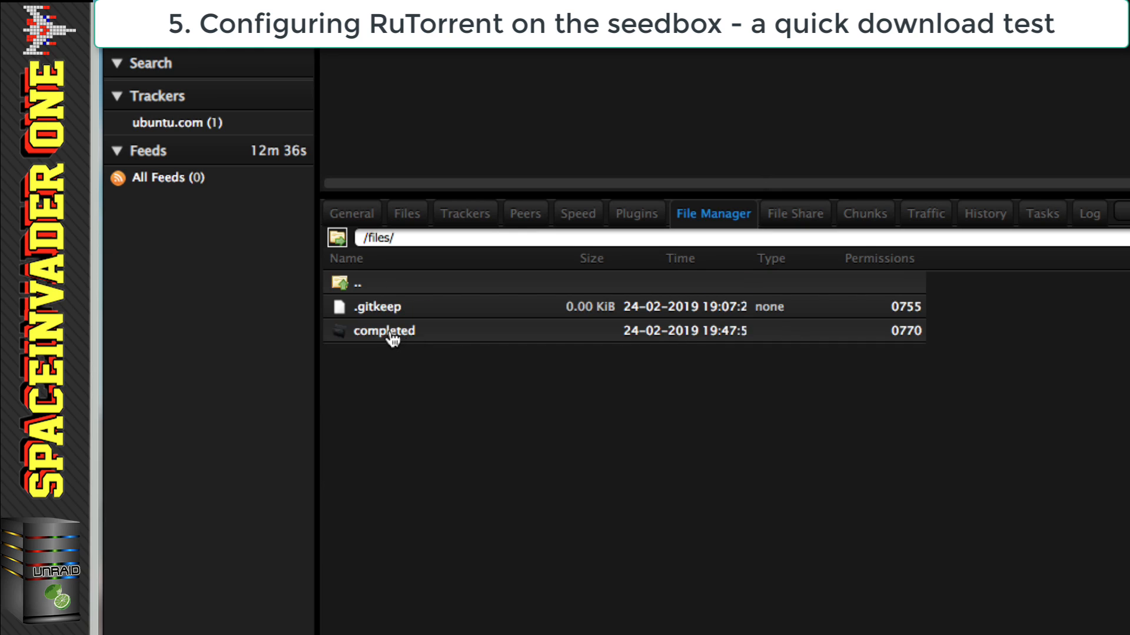
{"action": "double_click", "coordinate": [392, 336]}
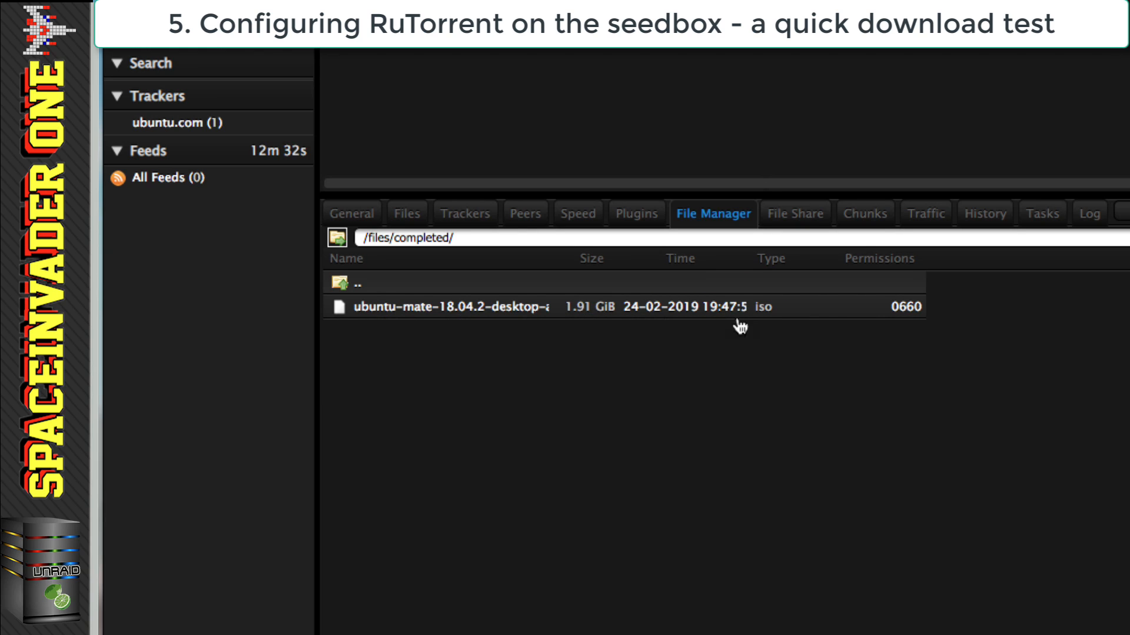
{"action": "double_click", "coordinate": [357, 286]}
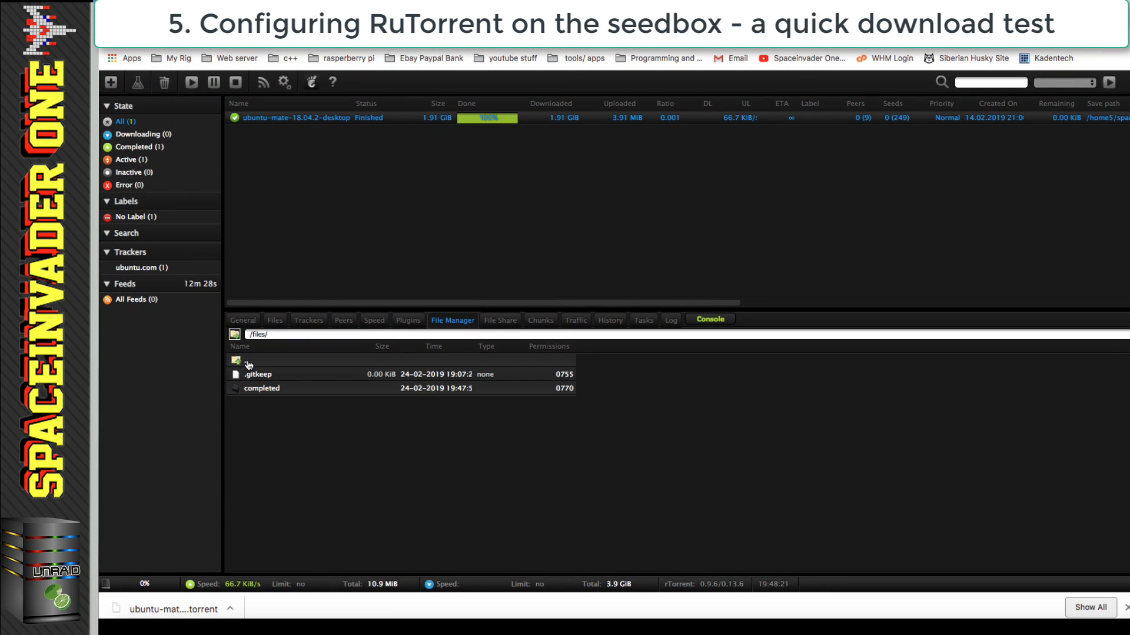
{"action": "double_click", "coordinate": [249, 361]}
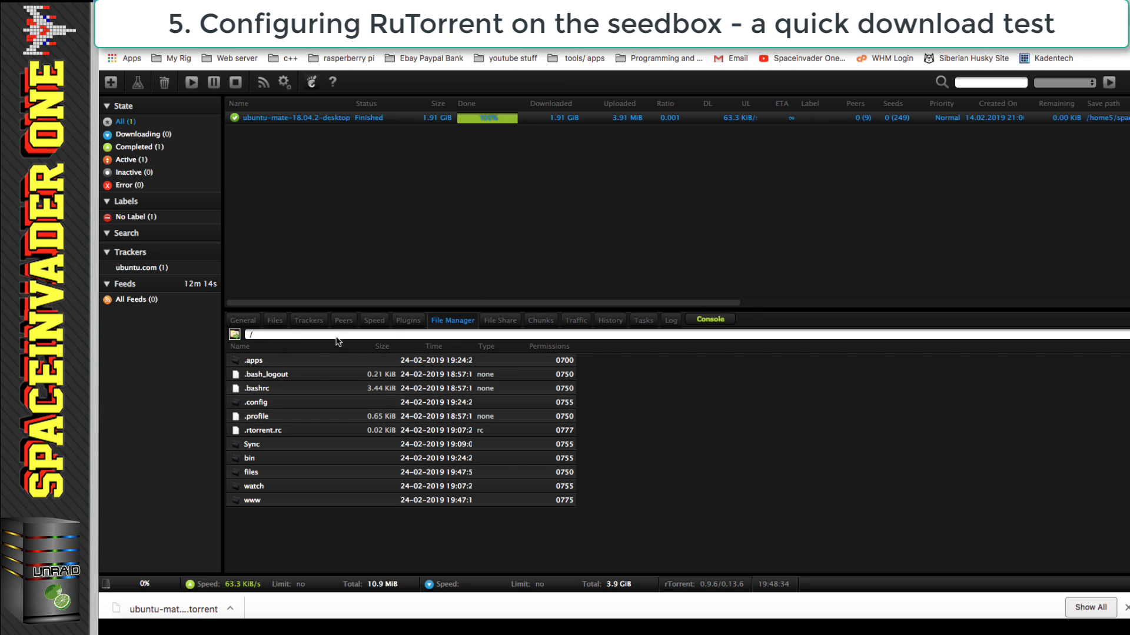
{"action": "left_click", "coordinate": [247, 323]}
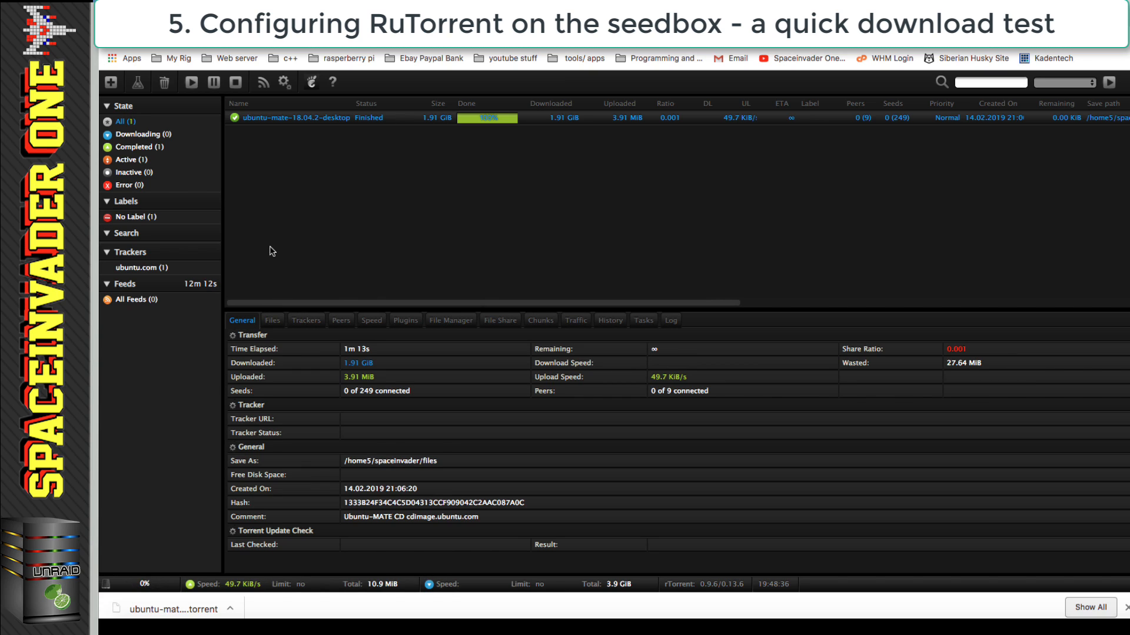
Copy the path to finished downloads from ruTorrent's Autotools settings and close the settings dialog
{"action": "left_click", "coordinate": [284, 82]}
{"action": "left_click", "coordinate": [464, 242]}
{"action": "left_click", "coordinate": [672, 262]}
{"action": "left_click_drag", "start_coordinate": [618, 259], "coordinate": [553, 259]}
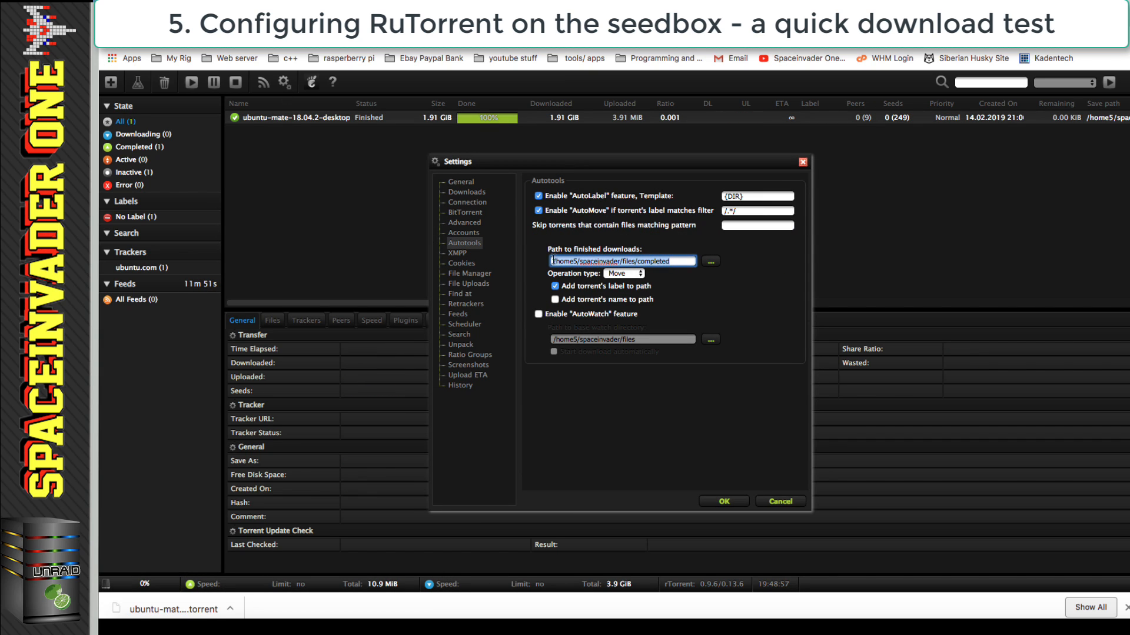
{"action": "right_click", "coordinate": [563, 261]}
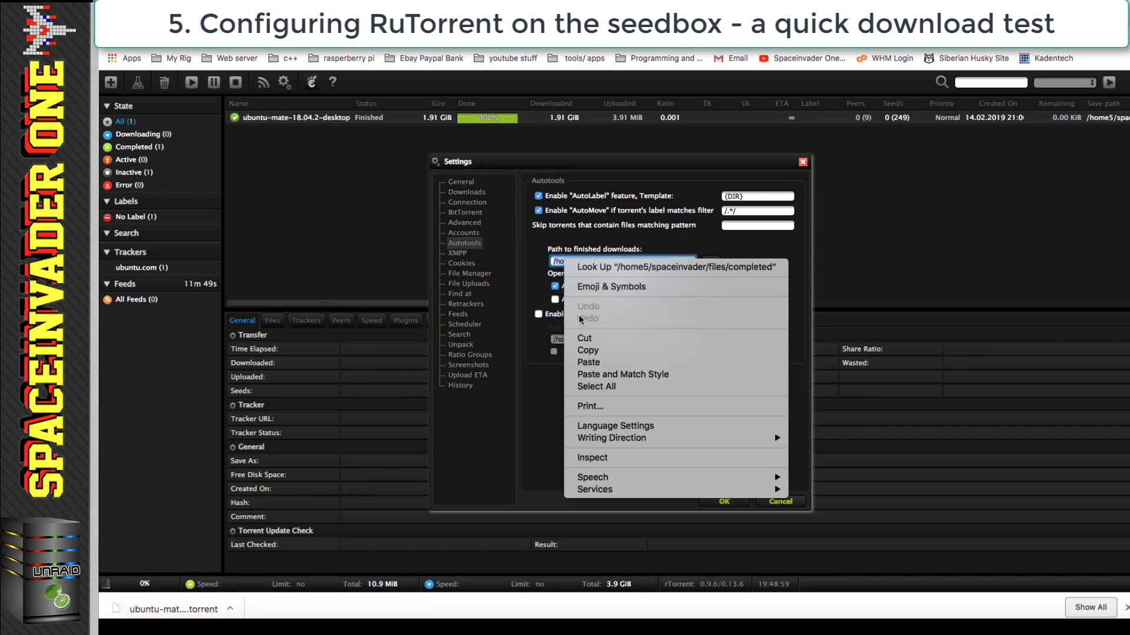
{"action": "left_click", "coordinate": [583, 347]}
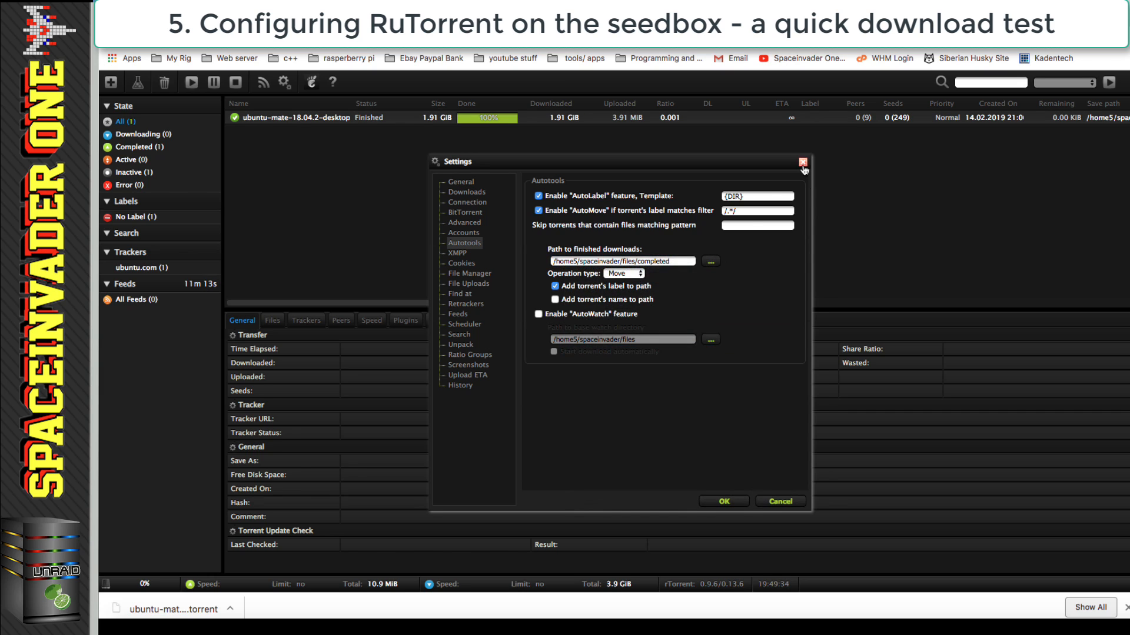
{"action": "left_click", "coordinate": [802, 162]}
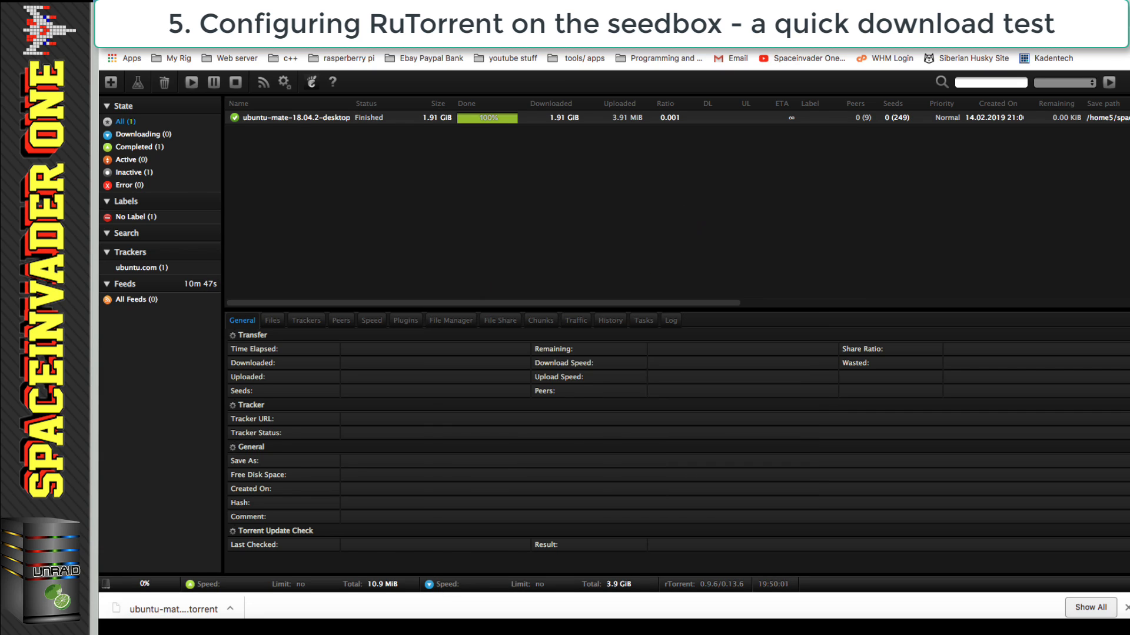
Switch to the text editor, paste the copied path into an empty document and minimize its window
{"action": "left_click", "coordinate": [1128, 345]}
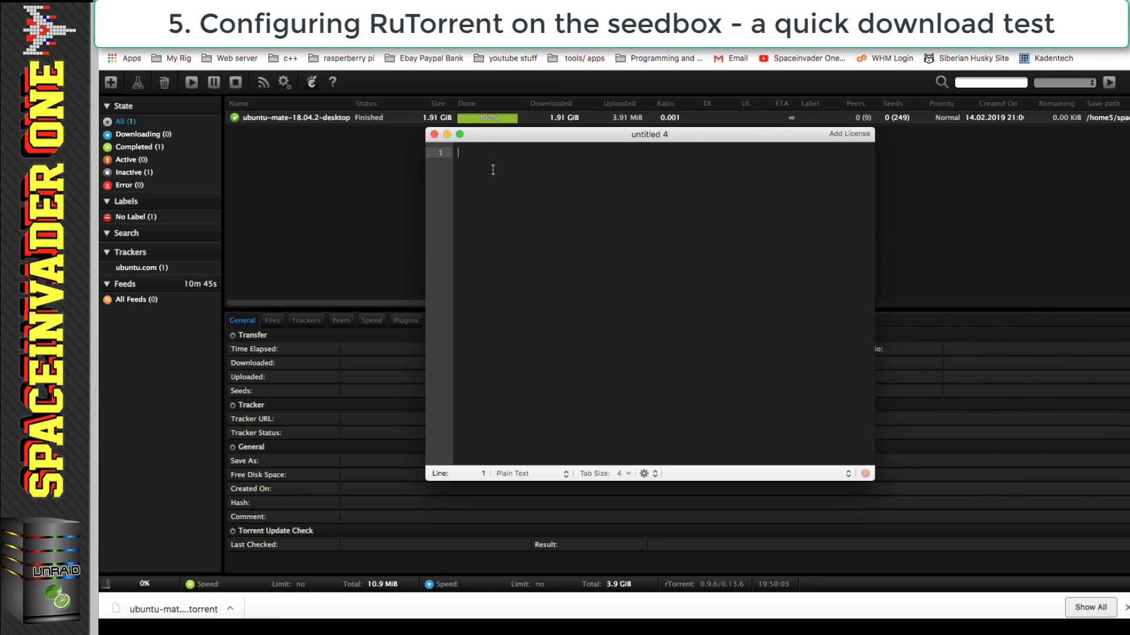
{"action": "right_click", "coordinate": [464, 155]}
{"action": "left_click", "coordinate": [494, 190]}
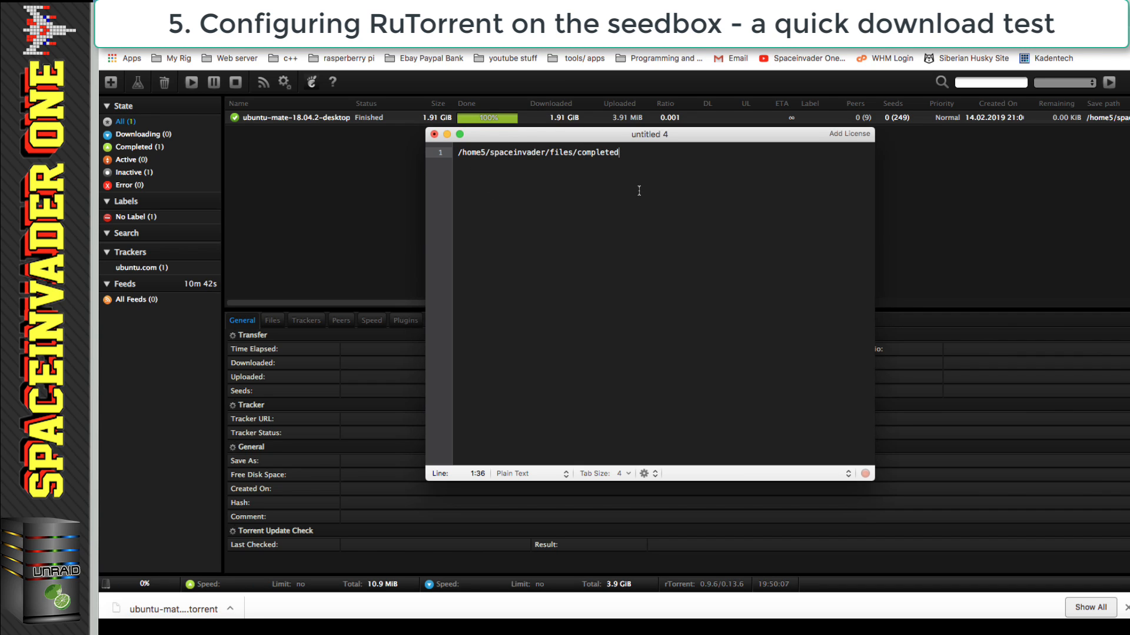
{"action": "left_click", "coordinate": [448, 134]}
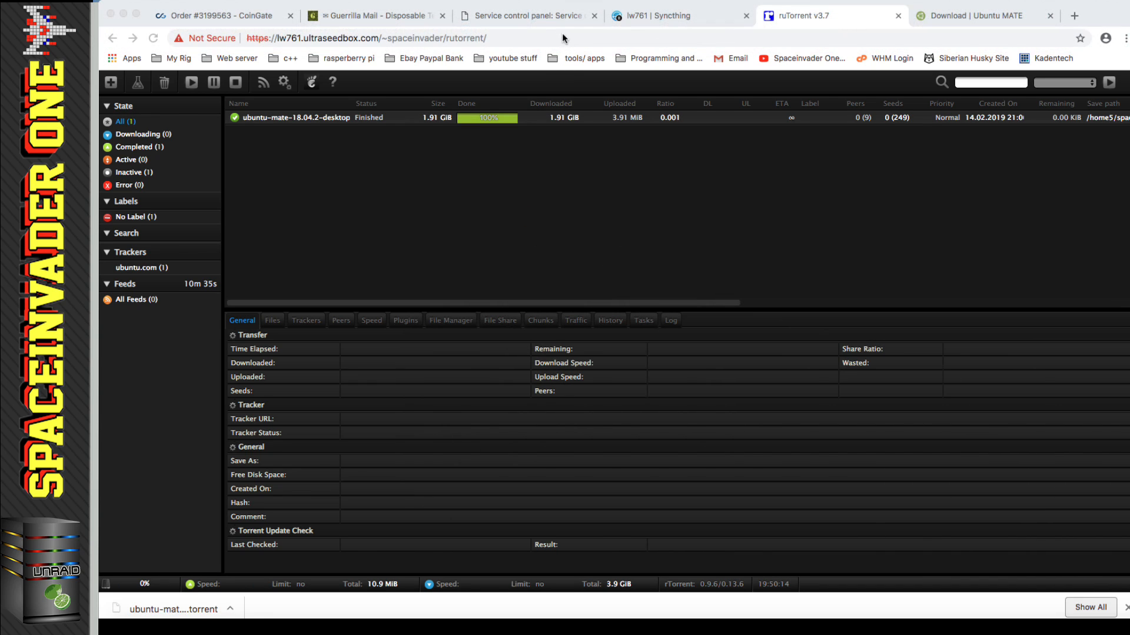
Switch to the seedbox's Syncthing interface and start adding a folder with the label "completed"
{"action": "left_click", "coordinate": [551, 16]}
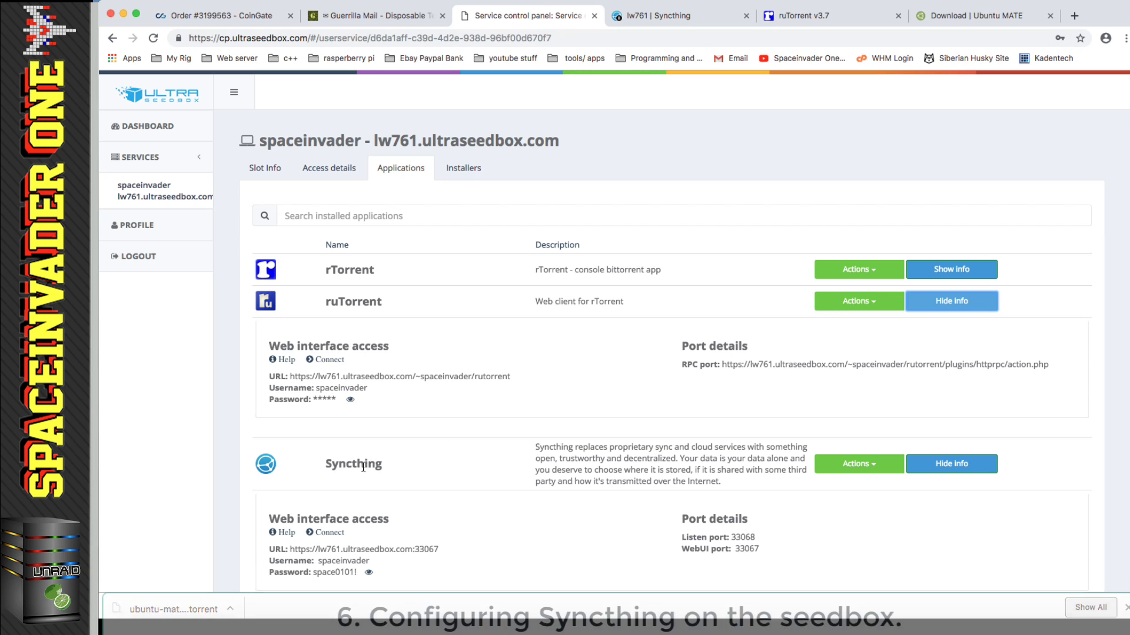
{"action": "left_click", "coordinate": [677, 16]}
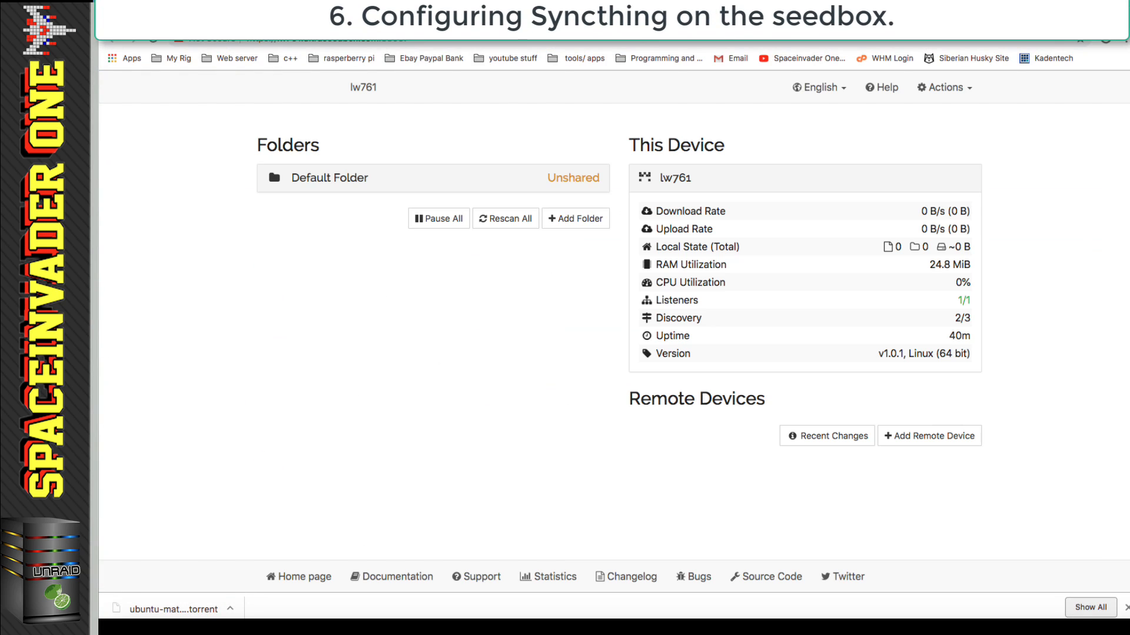
{"action": "left_click", "coordinate": [564, 223]}
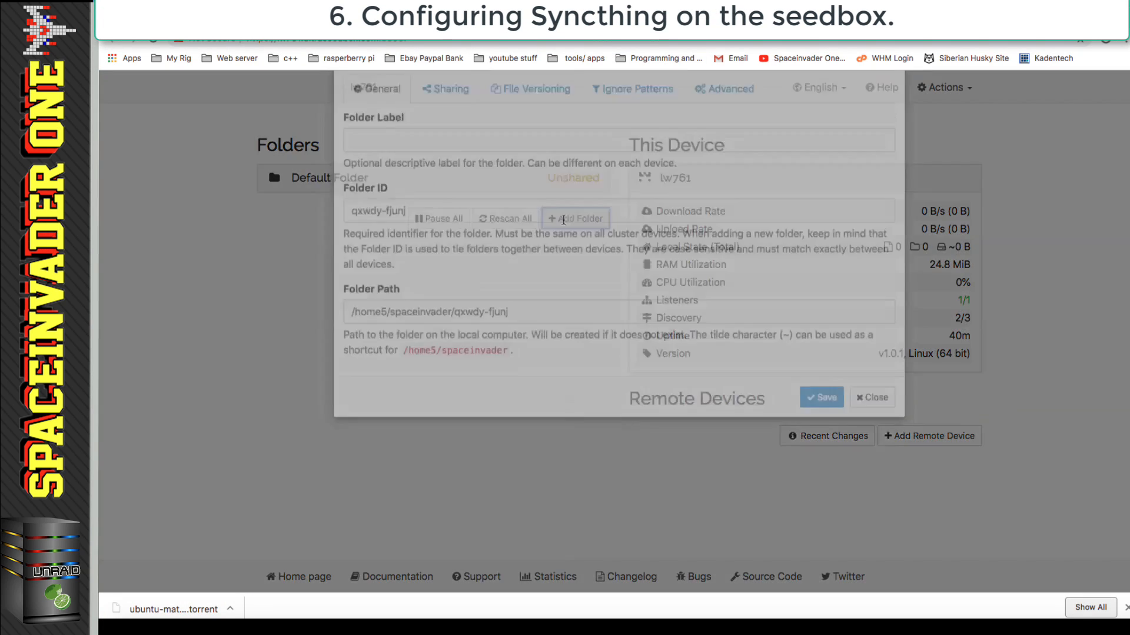
{"action": "left_click", "coordinate": [562, 210]}
{"action": "type", "text": "completed"}
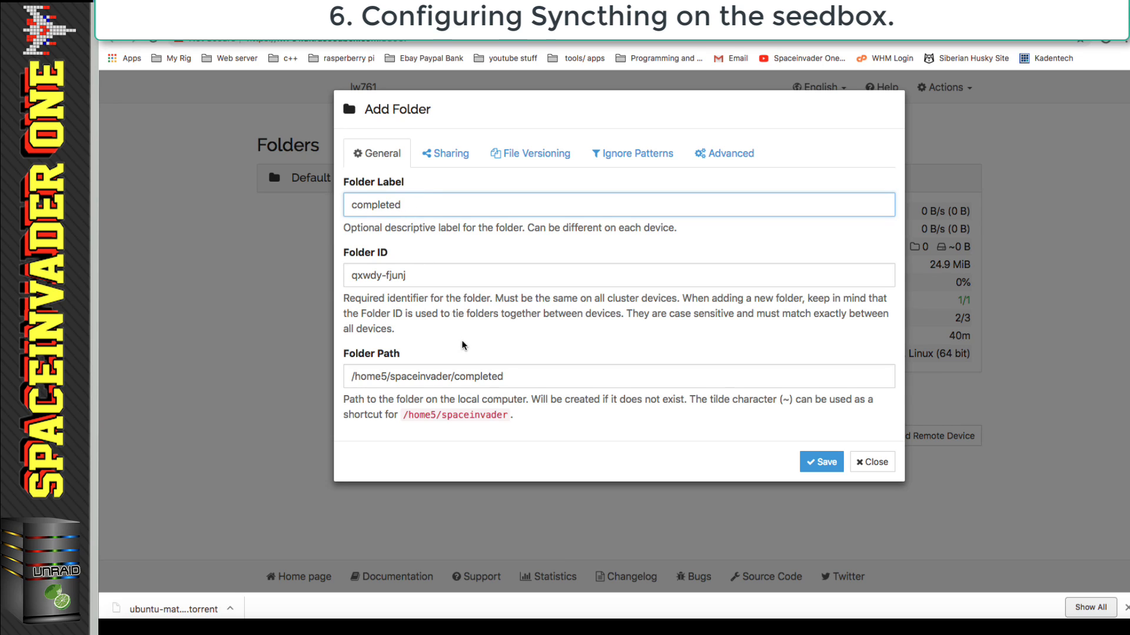
Replace the new folder's path with the copied /home5/spaceinvader/files/completed
{"action": "left_click_drag", "start_coordinate": [504, 376], "coordinate": [347, 374]}
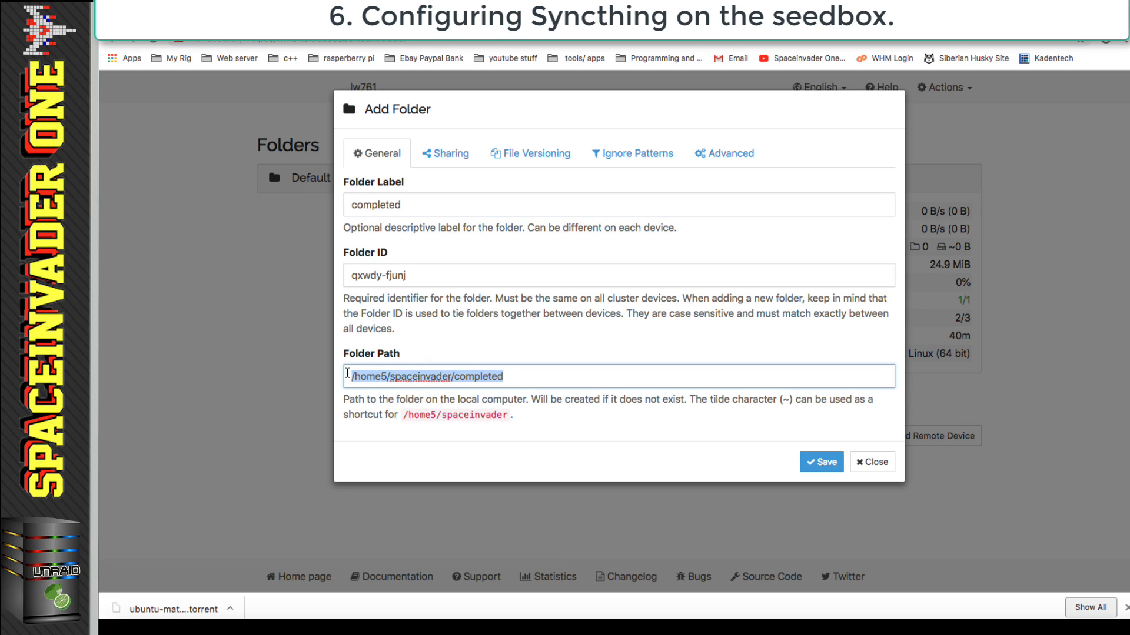
{"action": "key", "text": "BackSpace"}
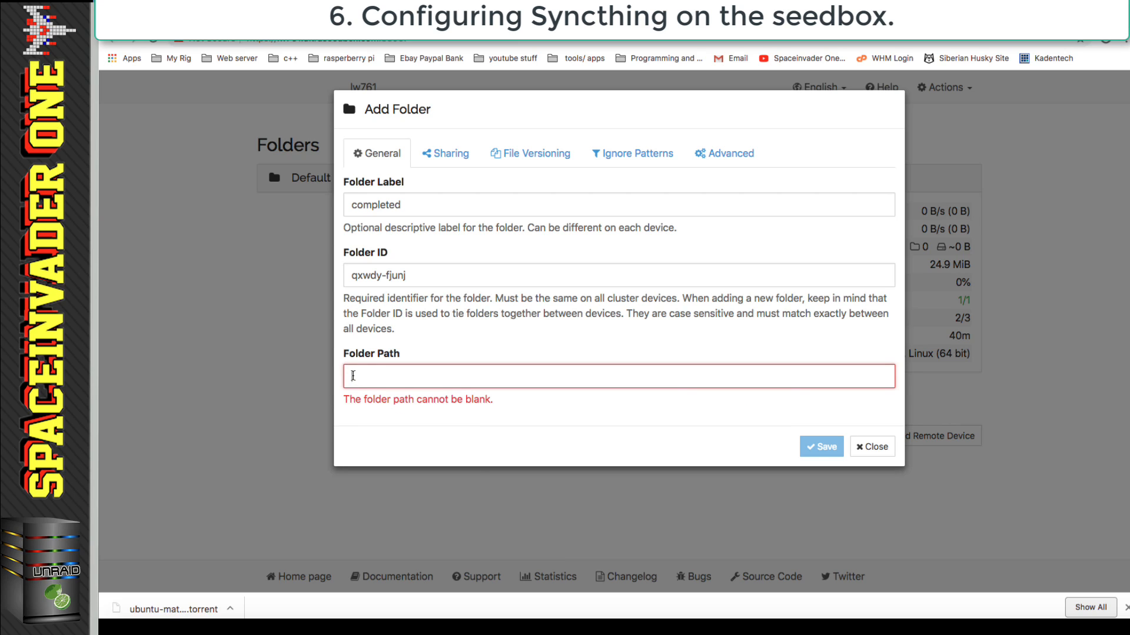
{"action": "right_click", "coordinate": [353, 376]}
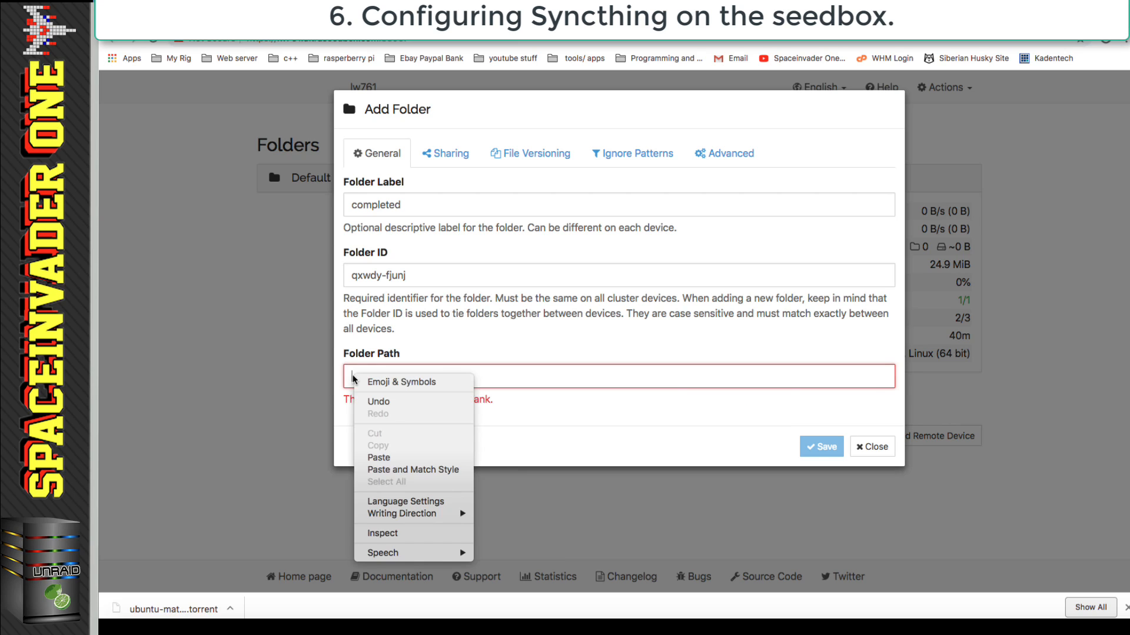
{"action": "left_click", "coordinate": [386, 458]}
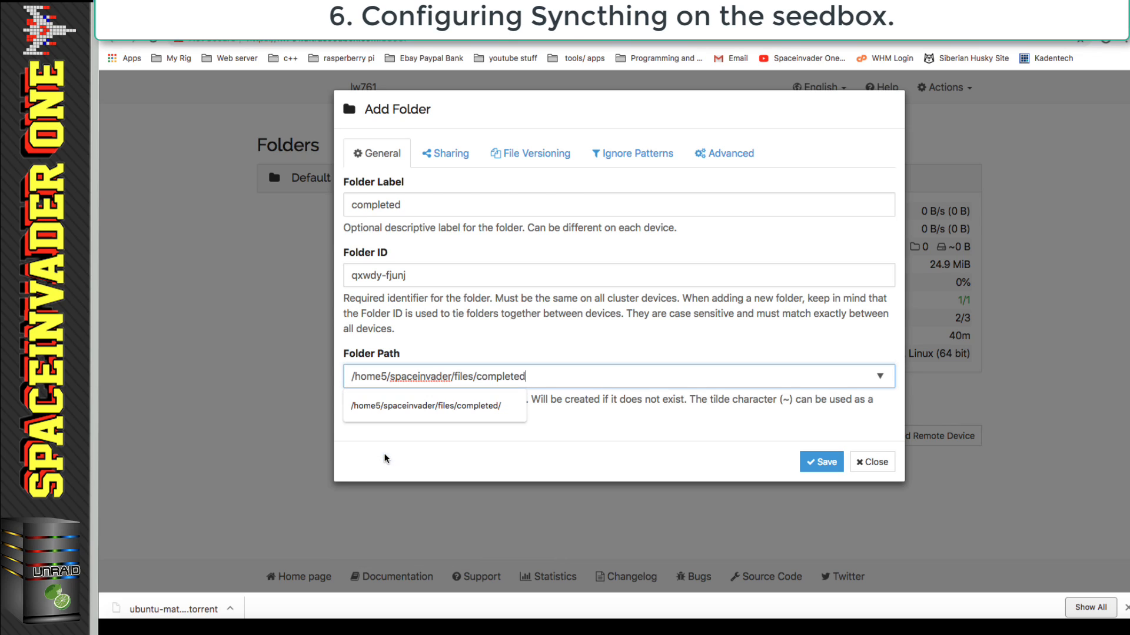
Use the path /home5/spaceinvader/files/completed/, set the folder type to Send Only and the file pull order to Newest First, and save the folder
{"action": "left_click", "coordinate": [423, 410]}
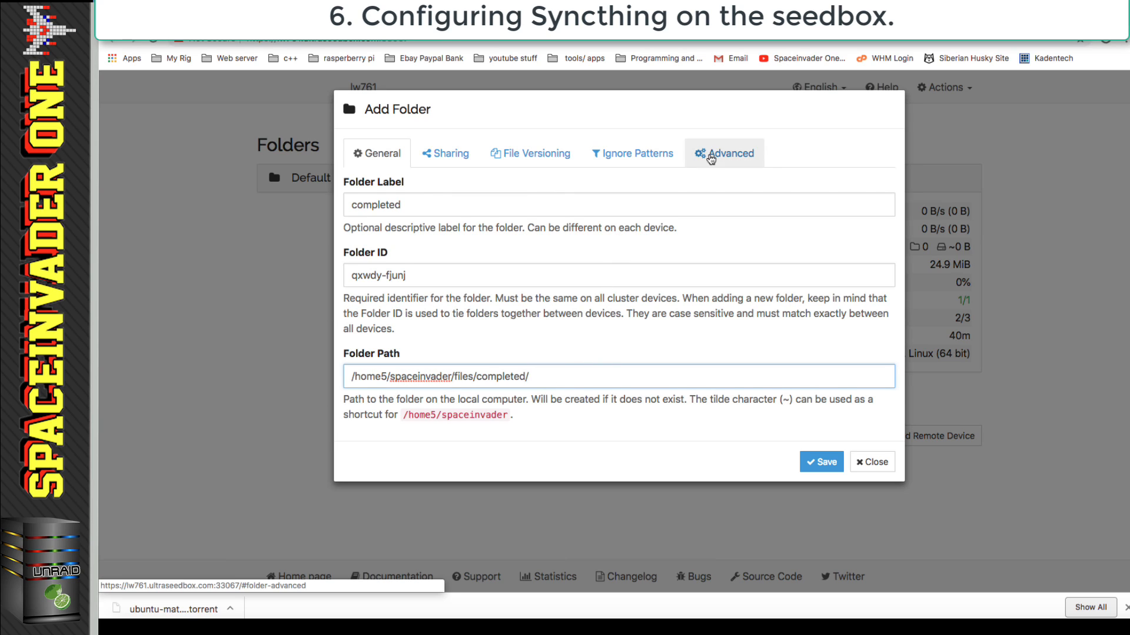
{"action": "left_click", "coordinate": [710, 156]}
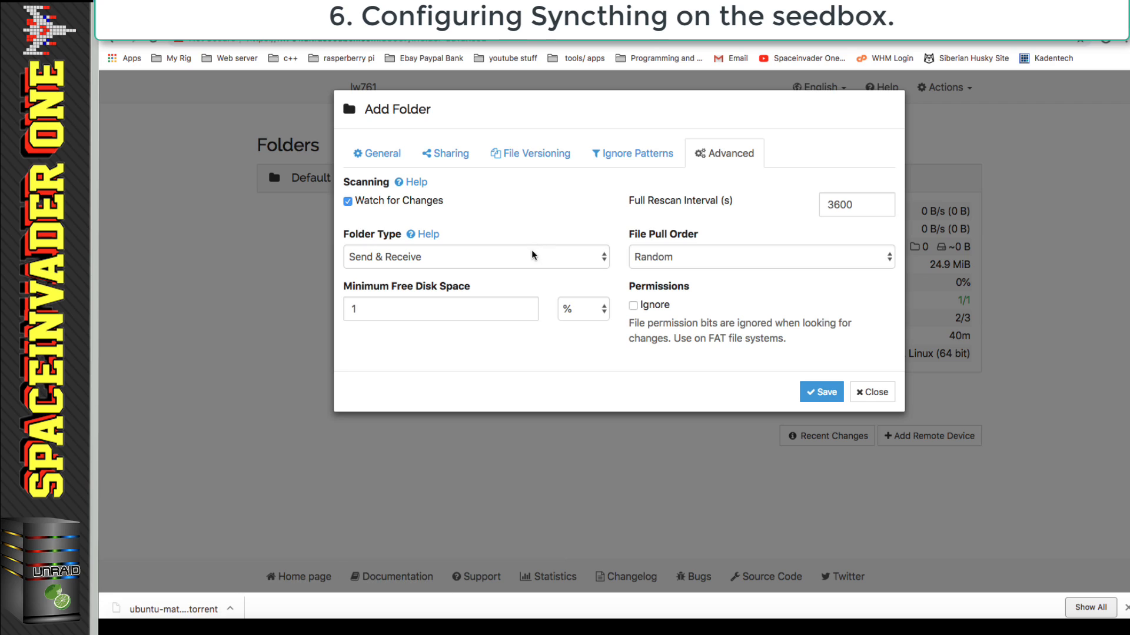
{"action": "left_click", "coordinate": [552, 258]}
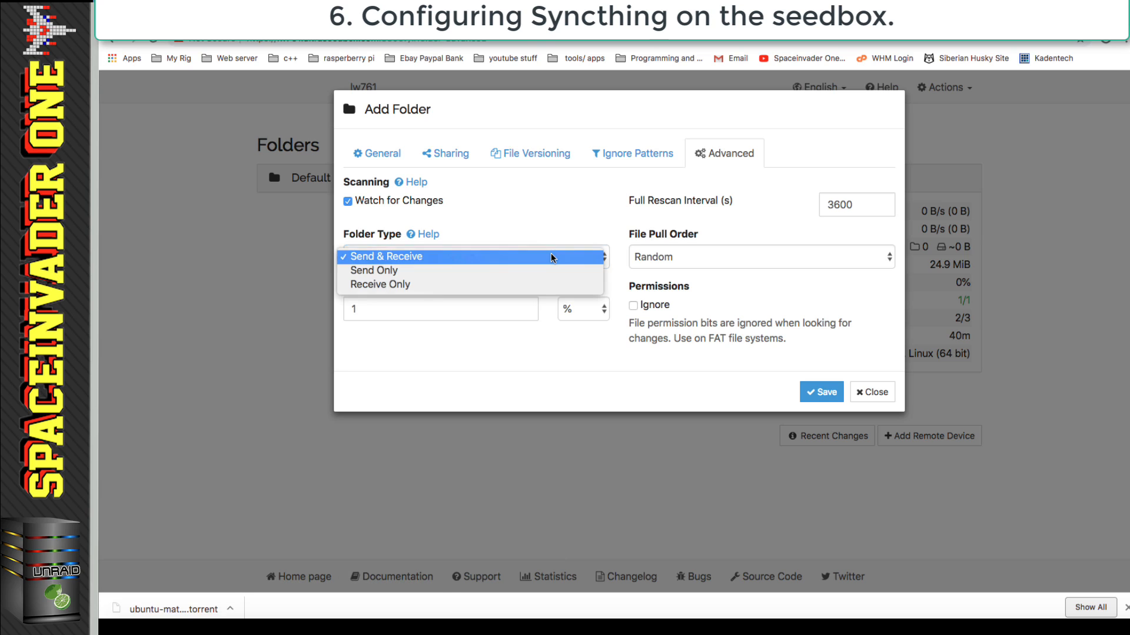
{"action": "left_click", "coordinate": [478, 271]}
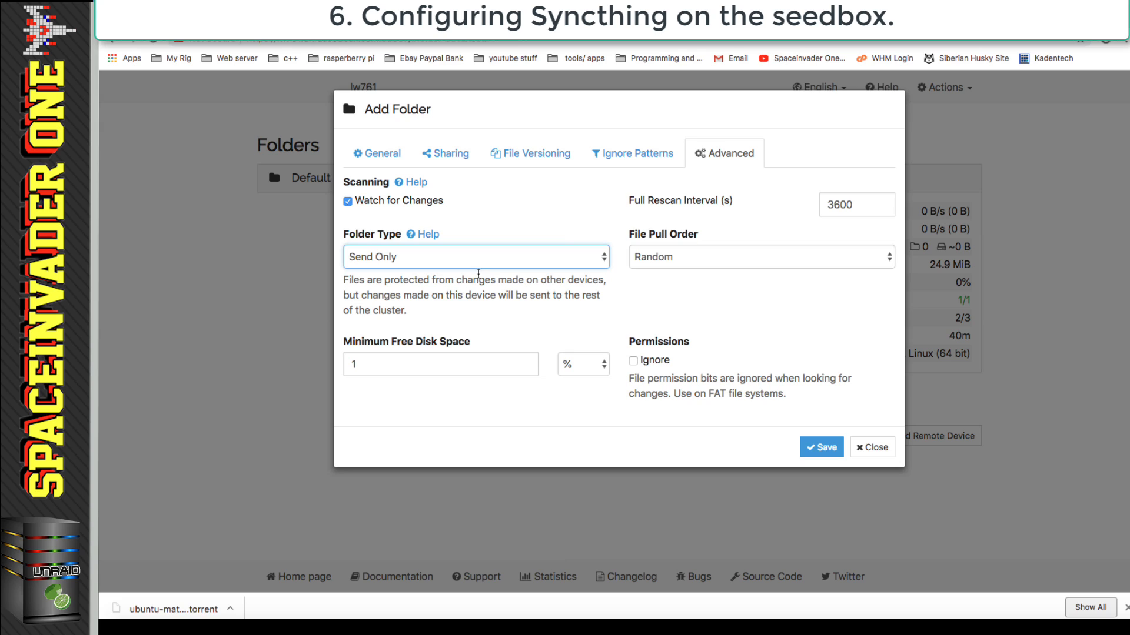
{"action": "left_click", "coordinate": [668, 261]}
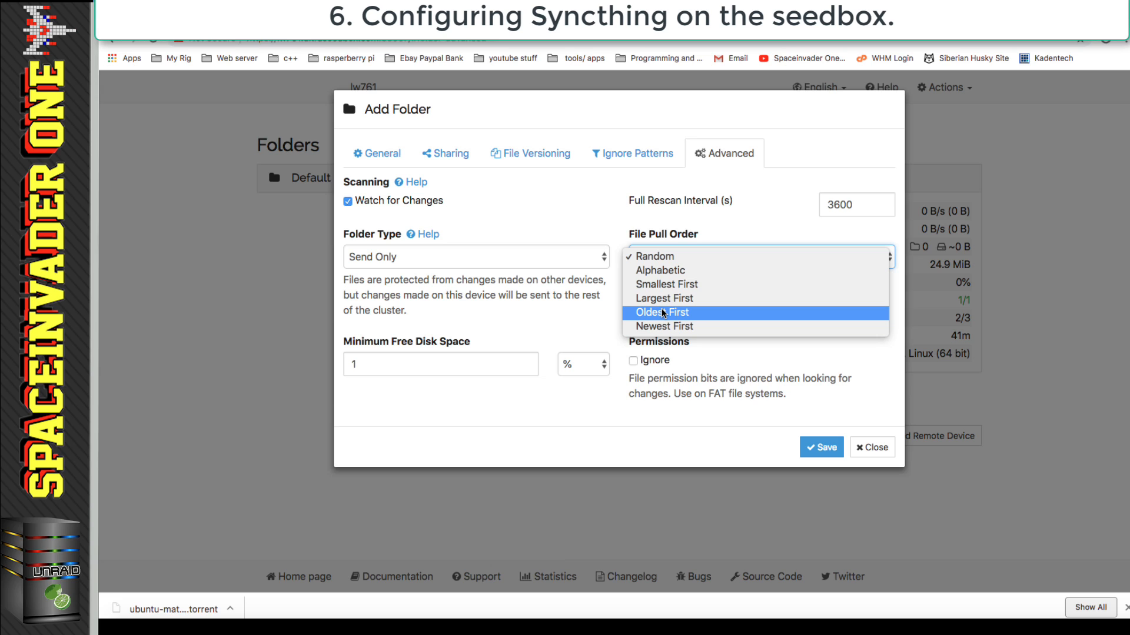
{"action": "left_click", "coordinate": [663, 326]}
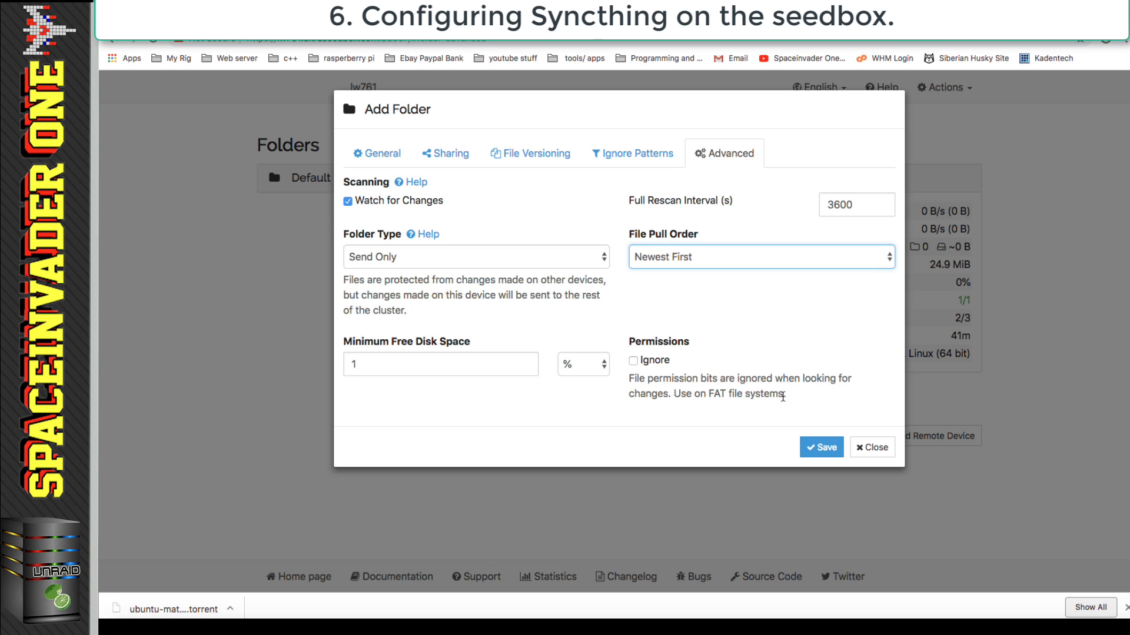
{"action": "left_click", "coordinate": [820, 447]}
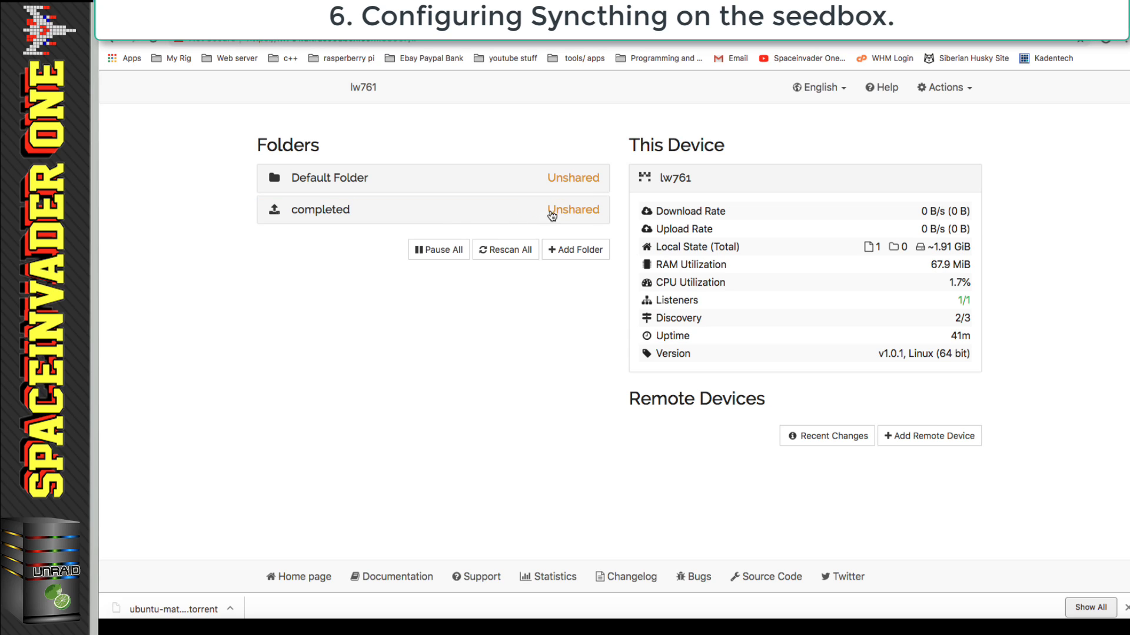
Examine the completed folder's details and its device sharing options without changing anything
{"action": "left_click", "coordinate": [411, 213]}
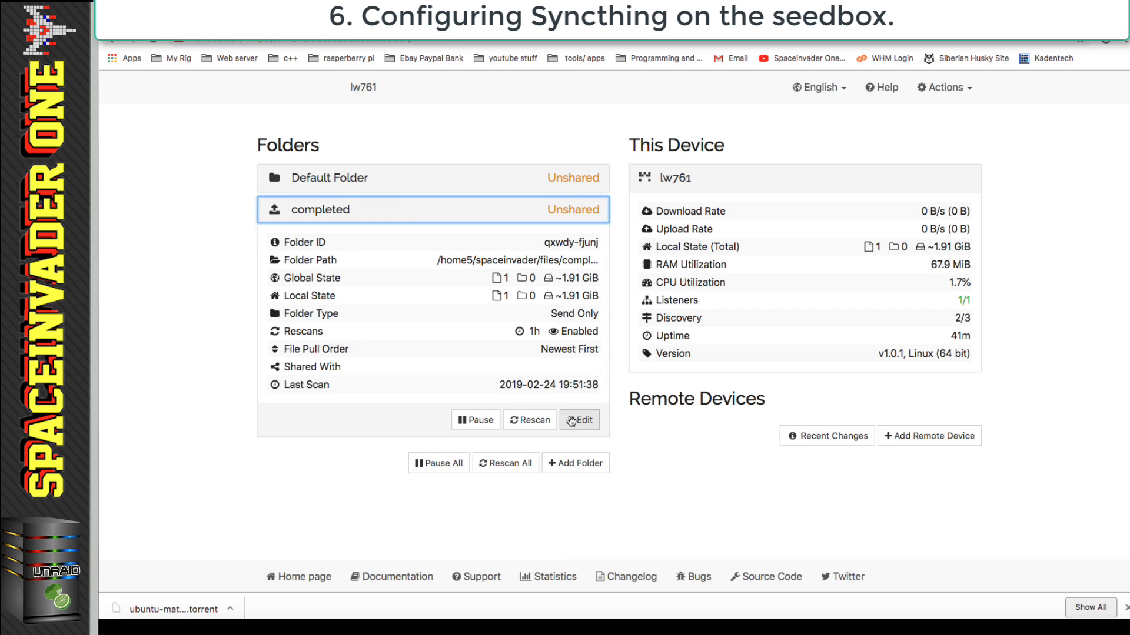
{"action": "left_click", "coordinate": [572, 420]}
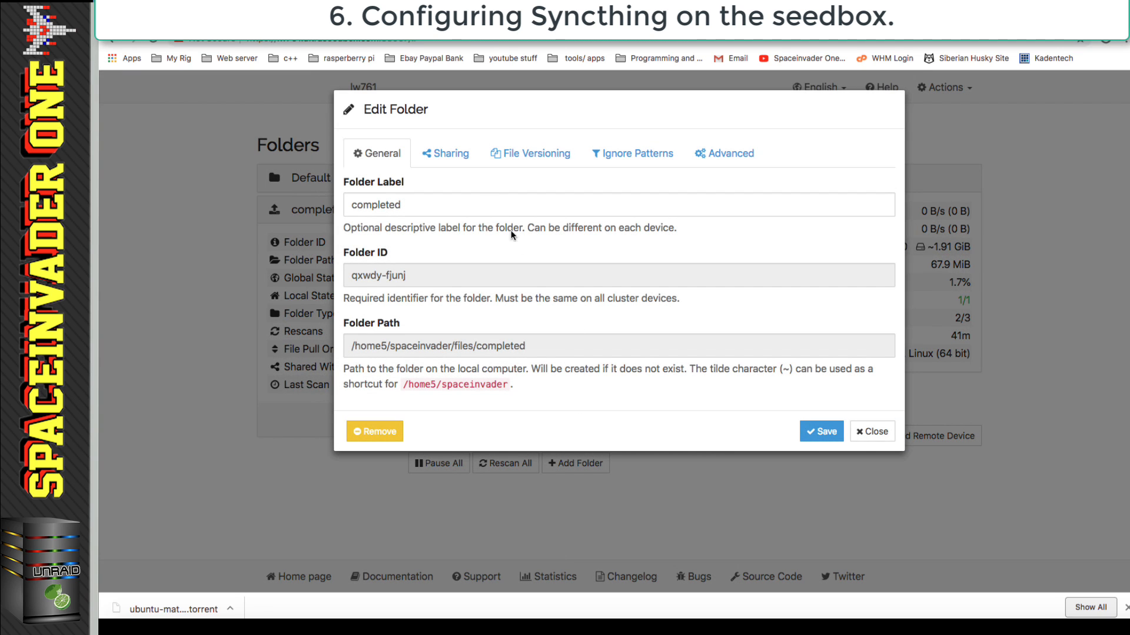
{"action": "left_click", "coordinate": [444, 156]}
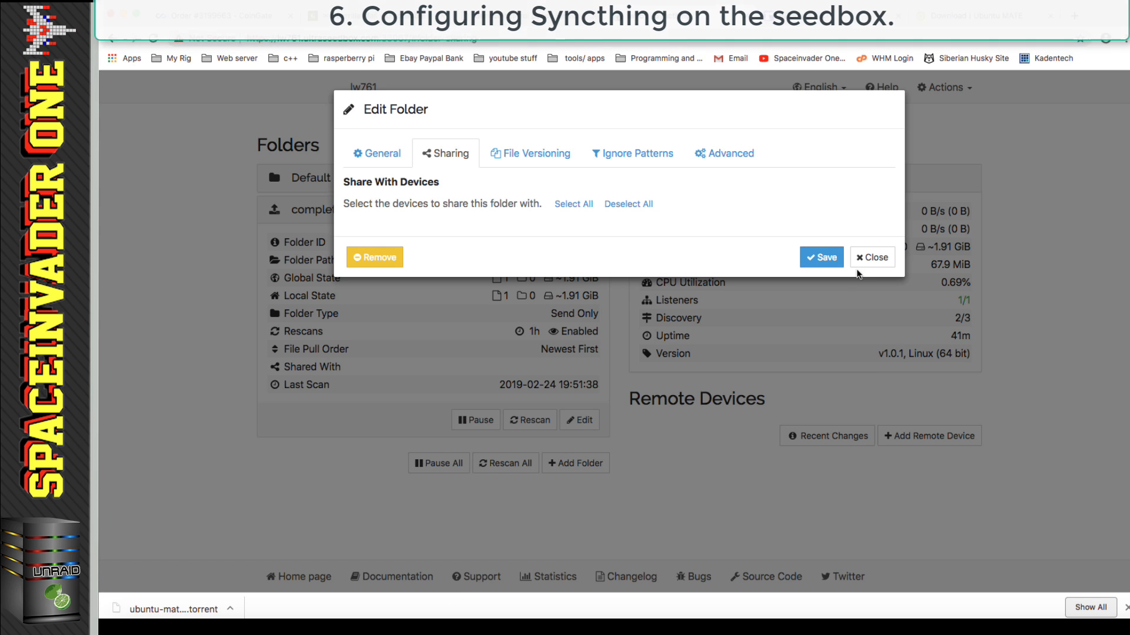
{"action": "left_click", "coordinate": [870, 261]}
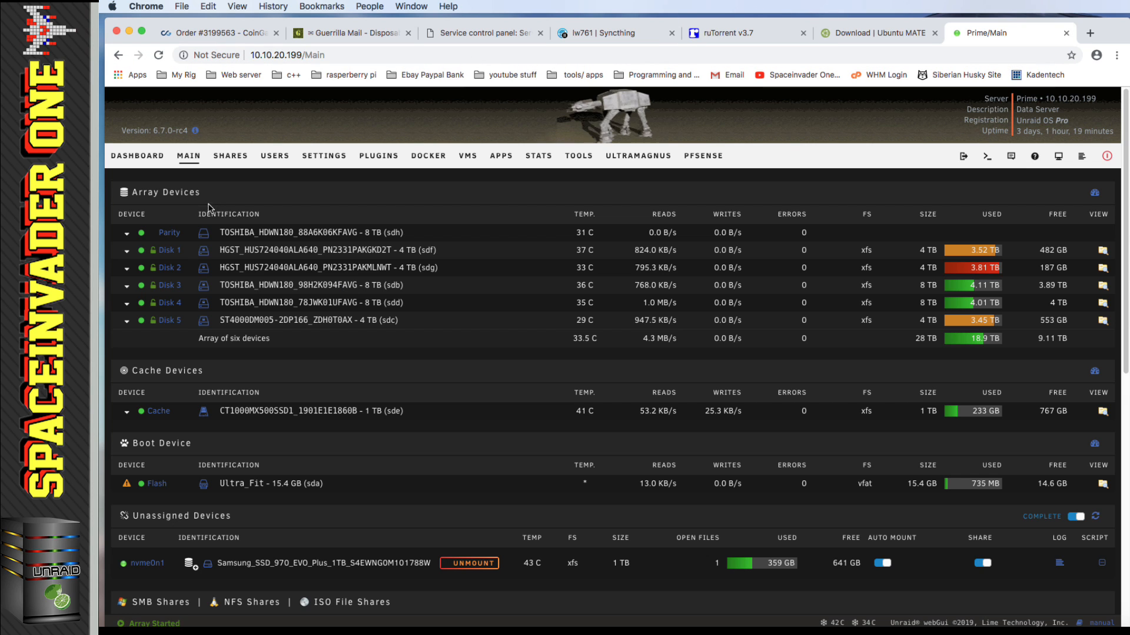
Browse the Downloads share on the Unraid server and switch to Finder's window of that share
{"action": "left_click", "coordinate": [230, 156]}
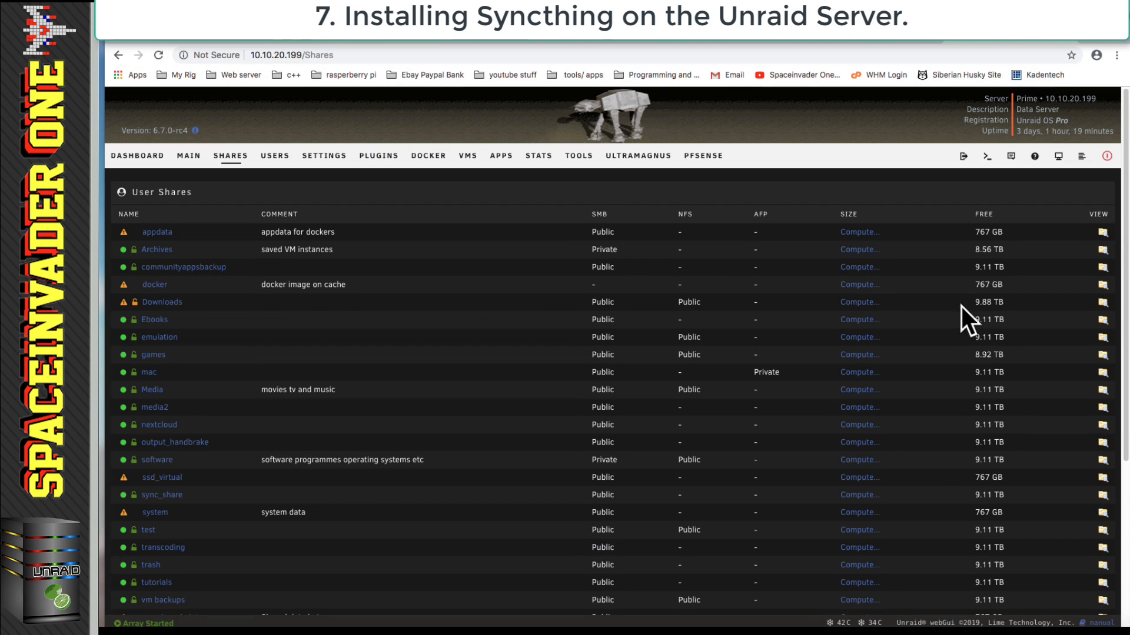
{"action": "left_click", "coordinate": [1102, 302]}
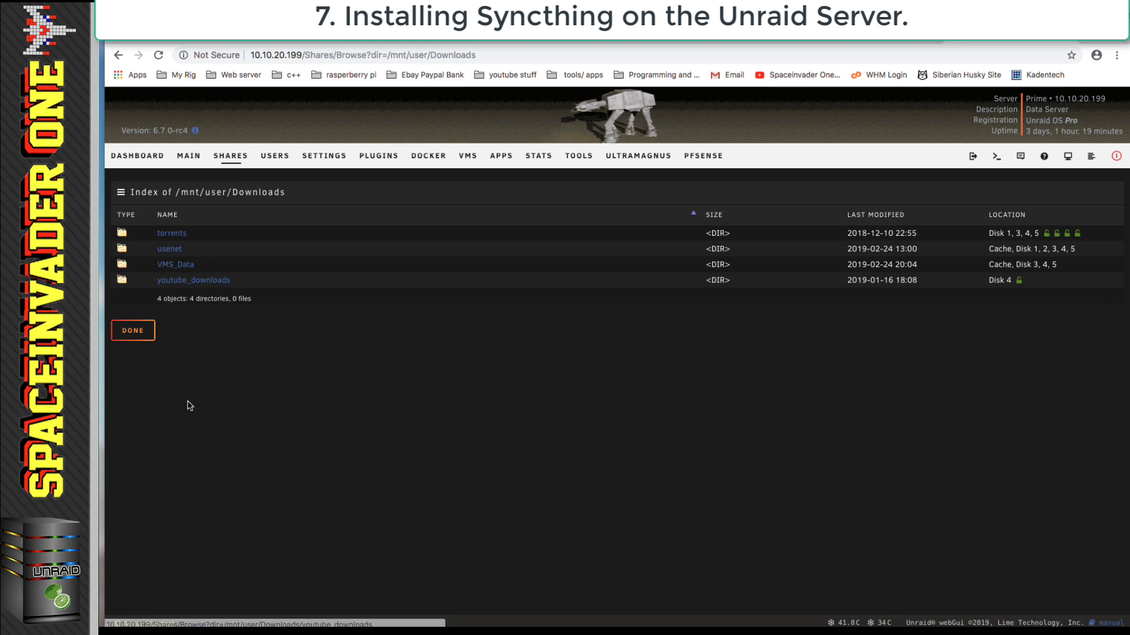
{"action": "left_click", "coordinate": [141, 625]}
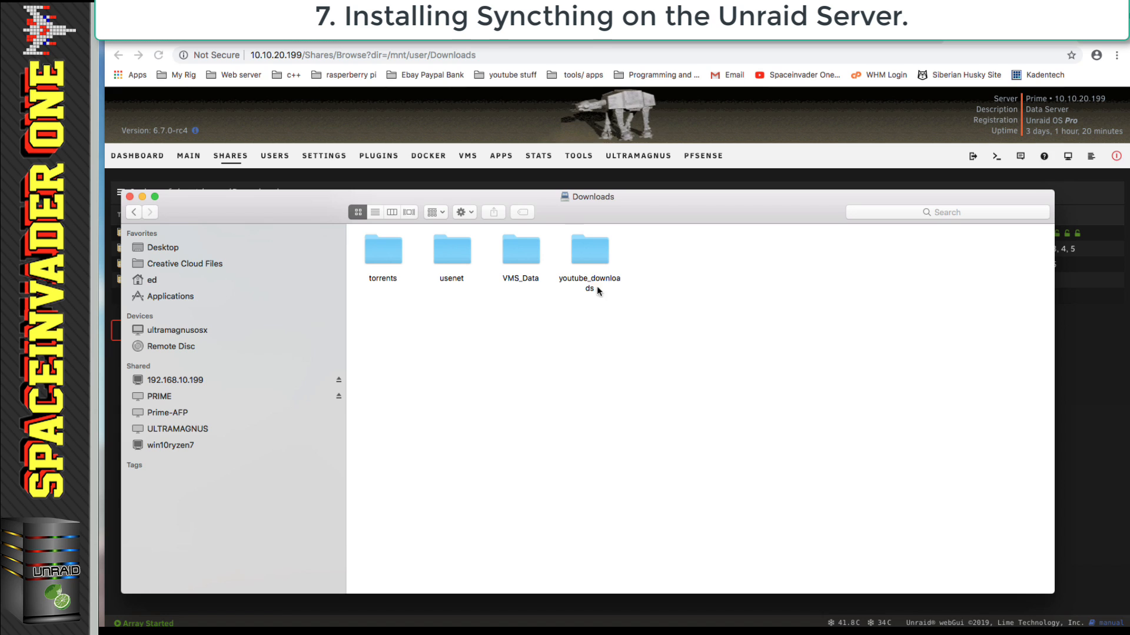
Create a folder named torrents_seedbox in the Downloads share and close the Finder window
{"action": "right_click", "coordinate": [681, 256]}
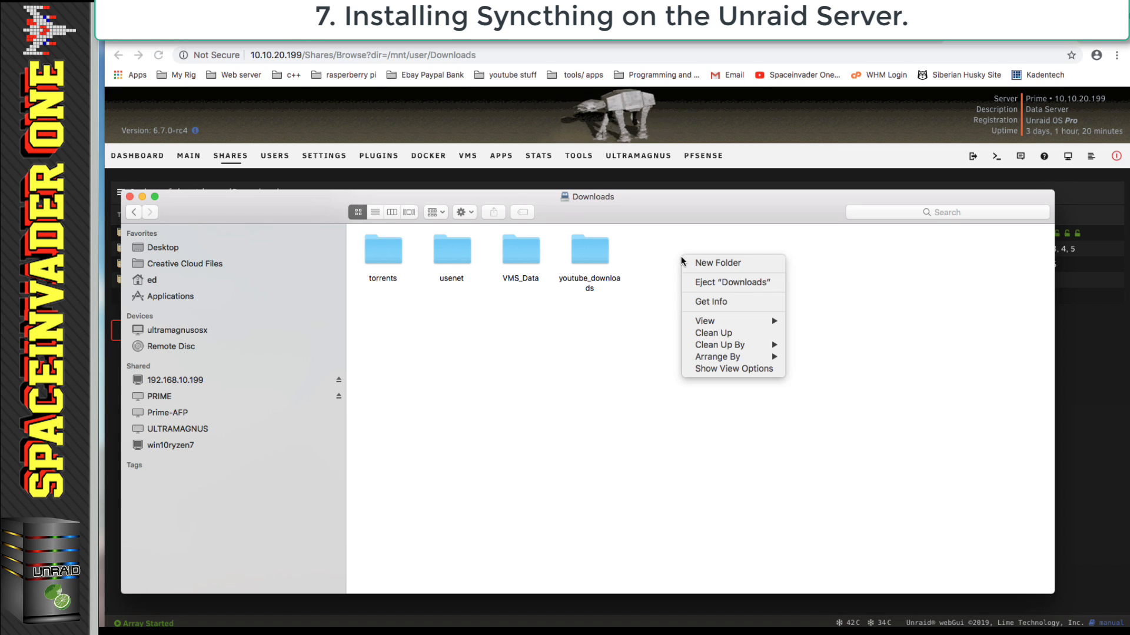
{"action": "left_click", "coordinate": [692, 264]}
{"action": "type", "text": "to"}
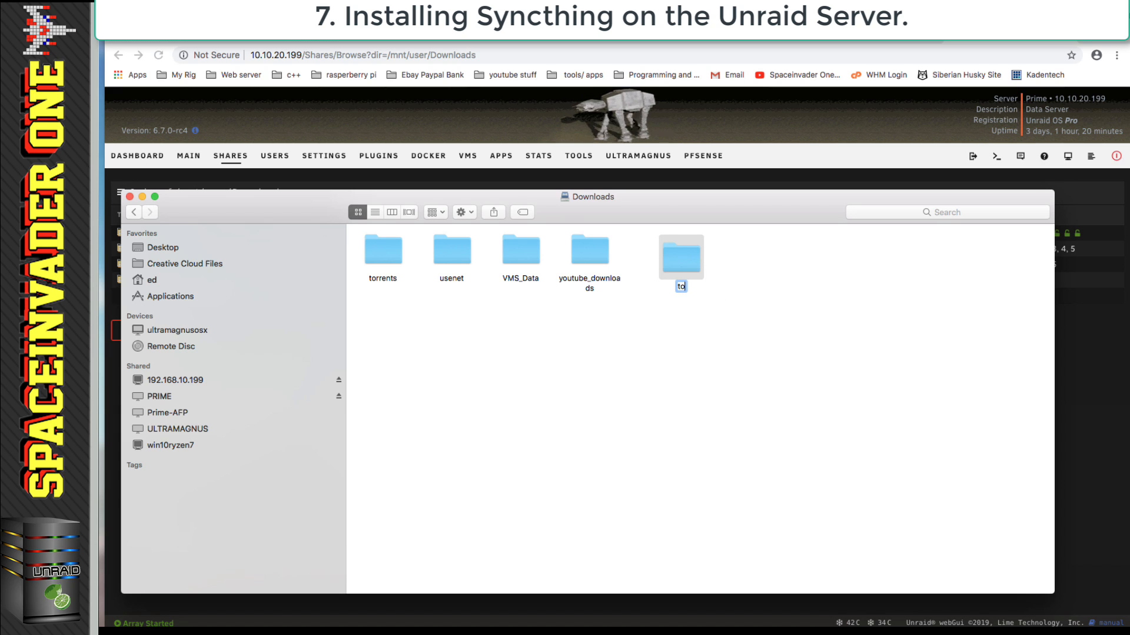
{"action": "type", "text": "rrents_s"}
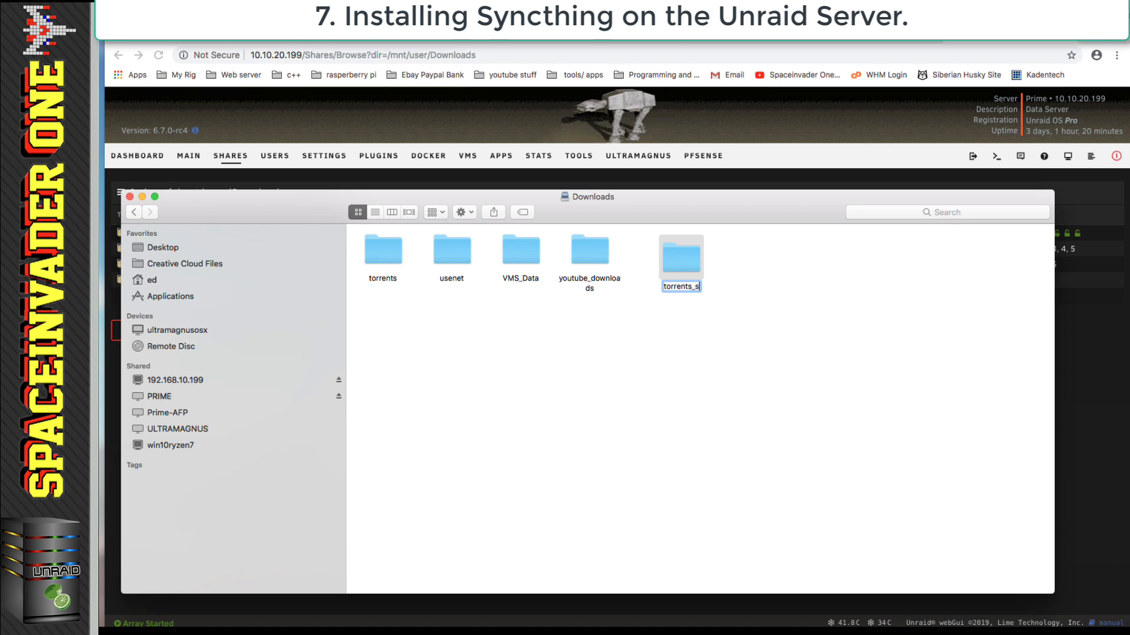
{"action": "type", "text": "eedbox"}
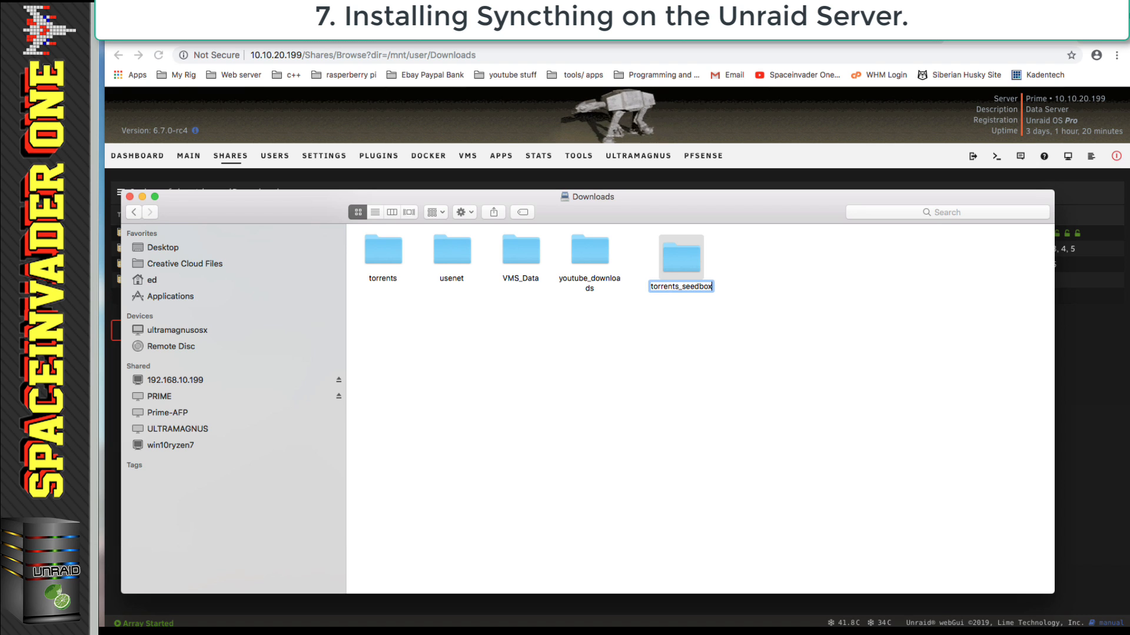
{"action": "key", "text": "Return"}
{"action": "left_click", "coordinate": [128, 197]}
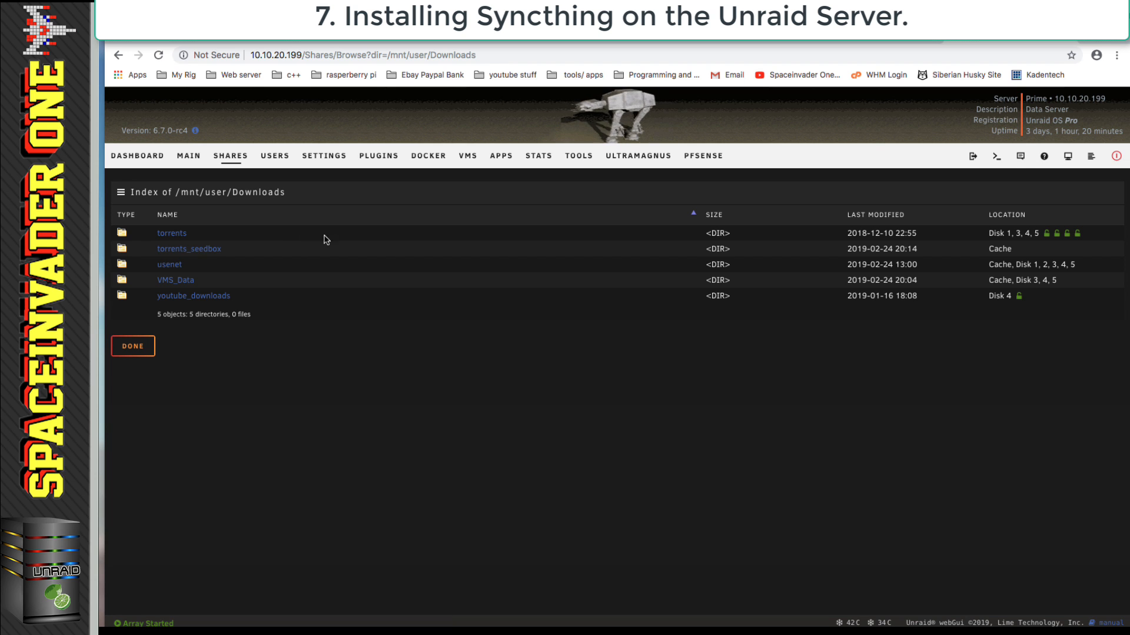
Search Unraid's Community Applications for syncthing and start installing the linuxserver version
{"action": "left_click", "coordinate": [501, 155]}
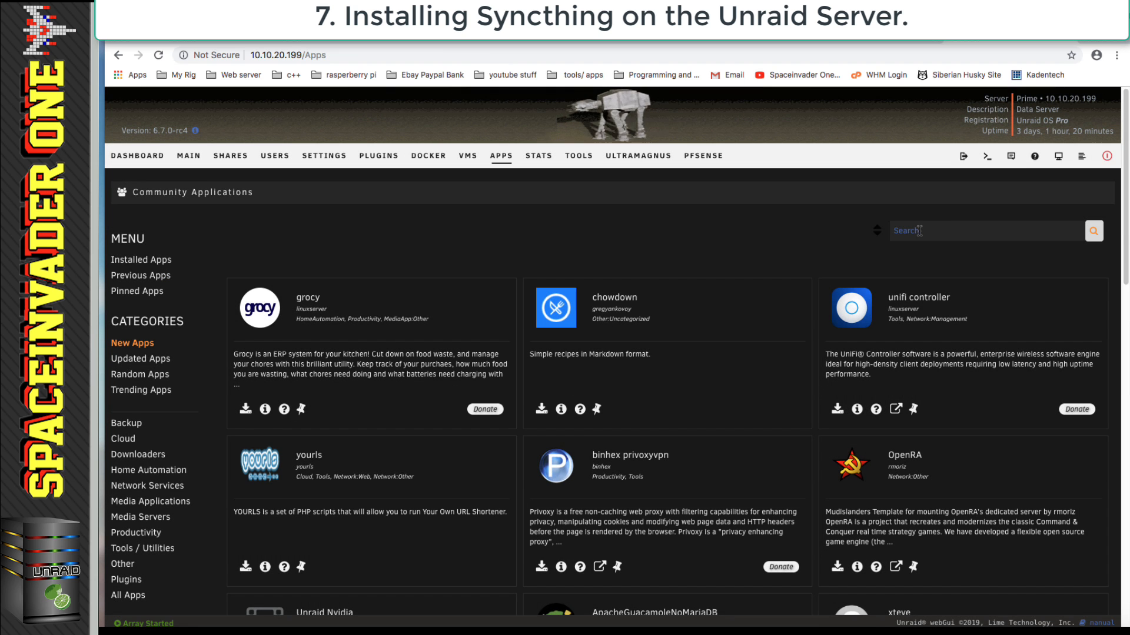
{"action": "type", "text": "sync"}
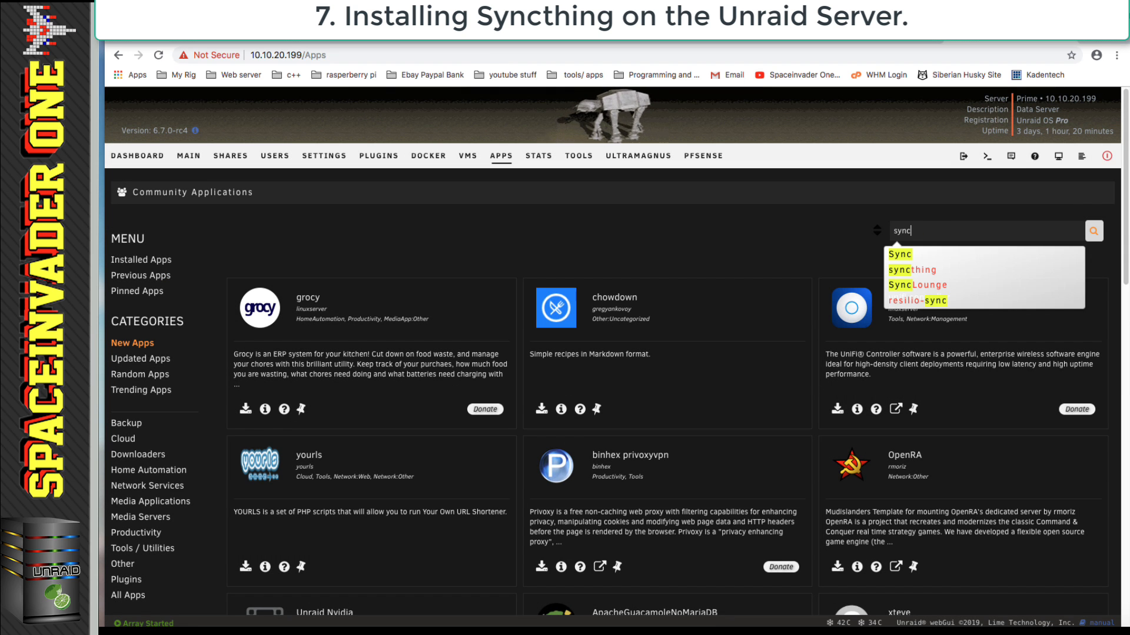
{"action": "left_click", "coordinate": [915, 270]}
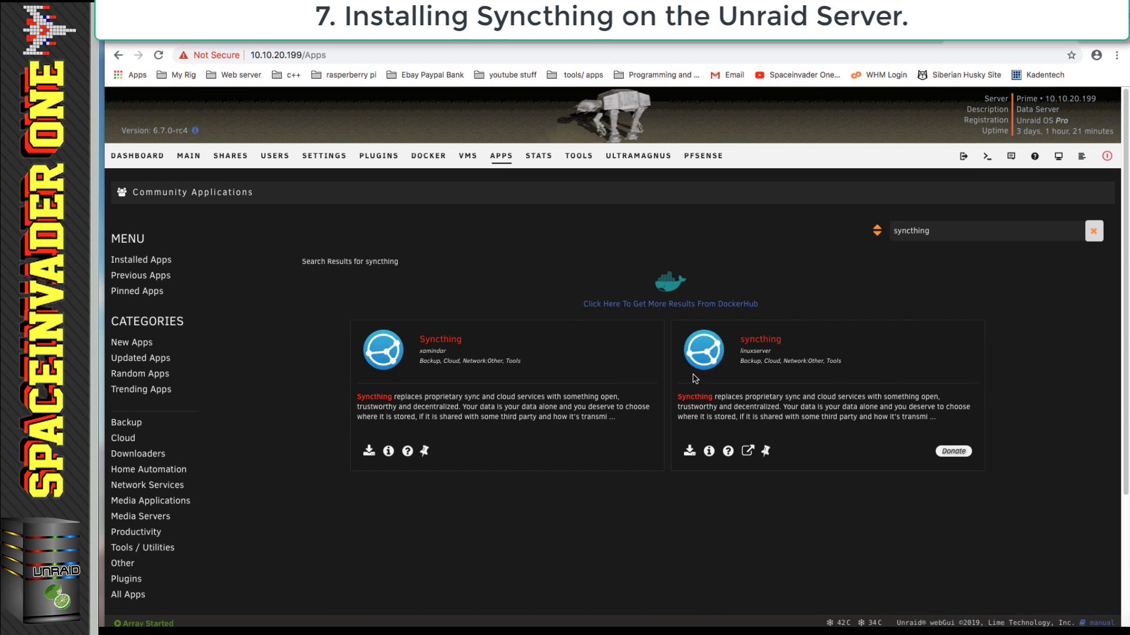
{"action": "left_click", "coordinate": [692, 448]}
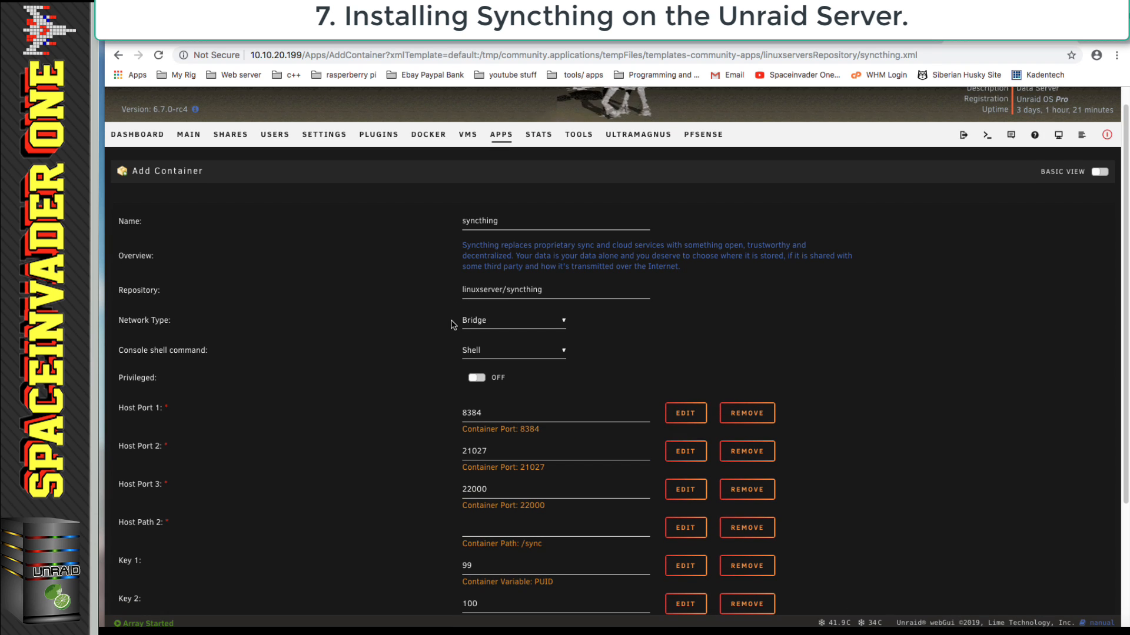
Map the container's /sync path (Host Path 2) to /mnt/user/ and apply the template to install the syncthing container
{"action": "scroll", "coordinate": [453, 326], "scroll_direction": "down", "scroll_amount": 1}
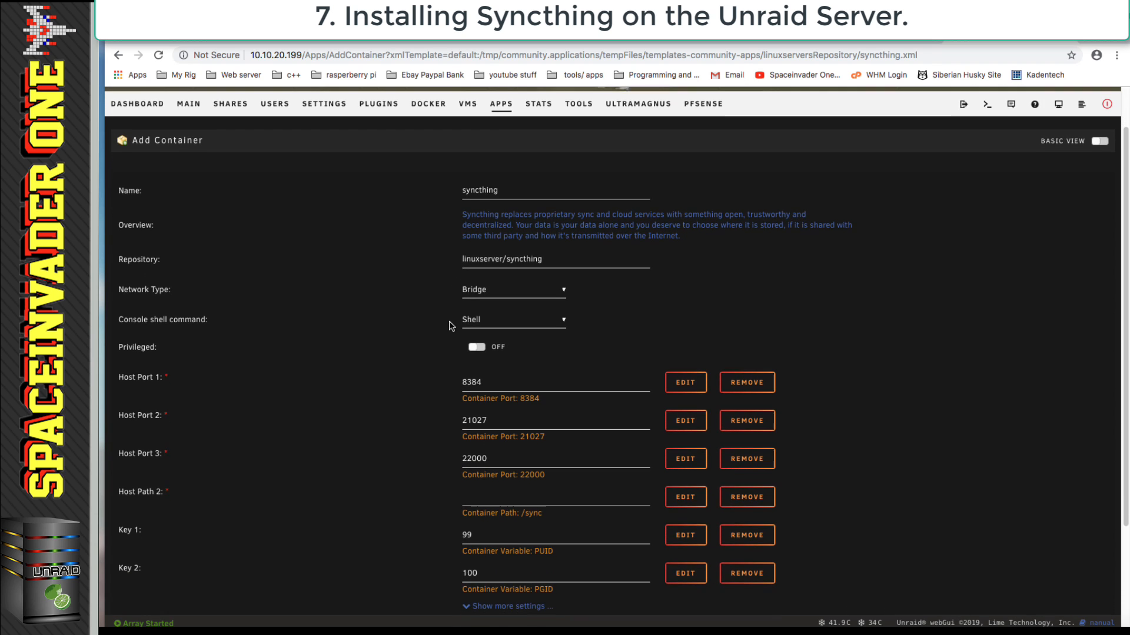
{"action": "scroll", "coordinate": [448, 323], "scroll_direction": "down", "scroll_amount": 3}
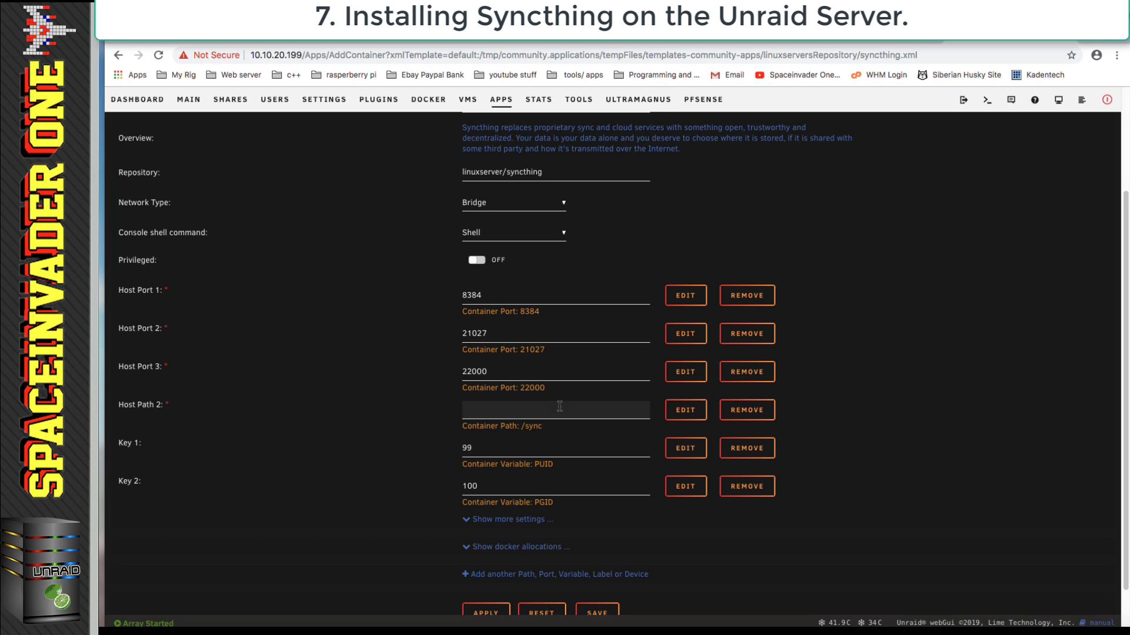
{"action": "left_click", "coordinate": [560, 406]}
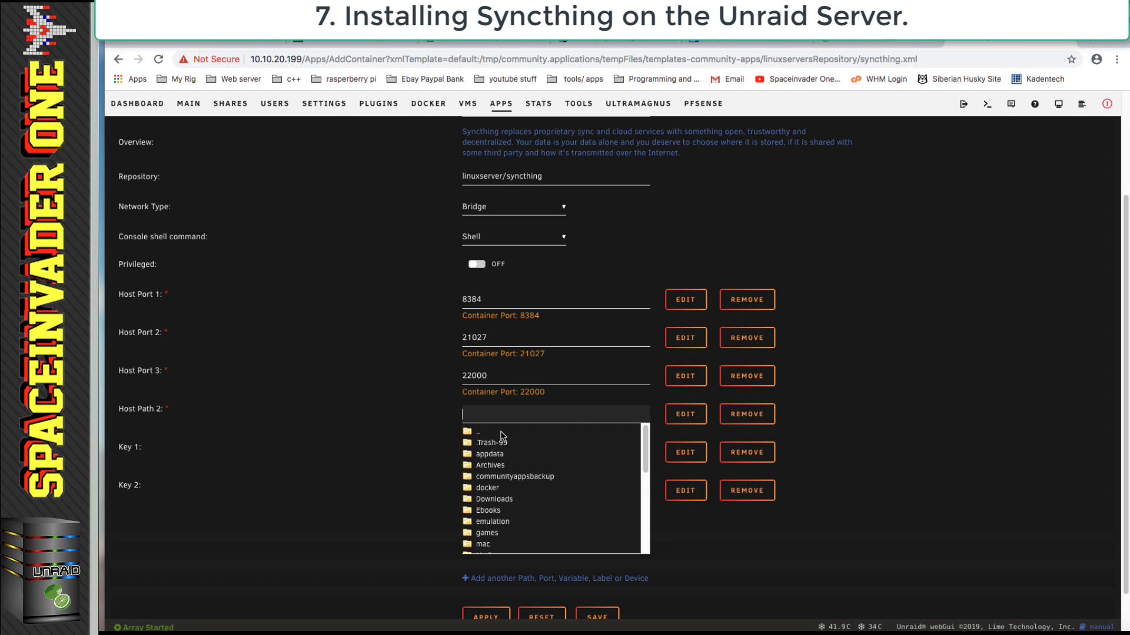
{"action": "left_click", "coordinate": [480, 433]}
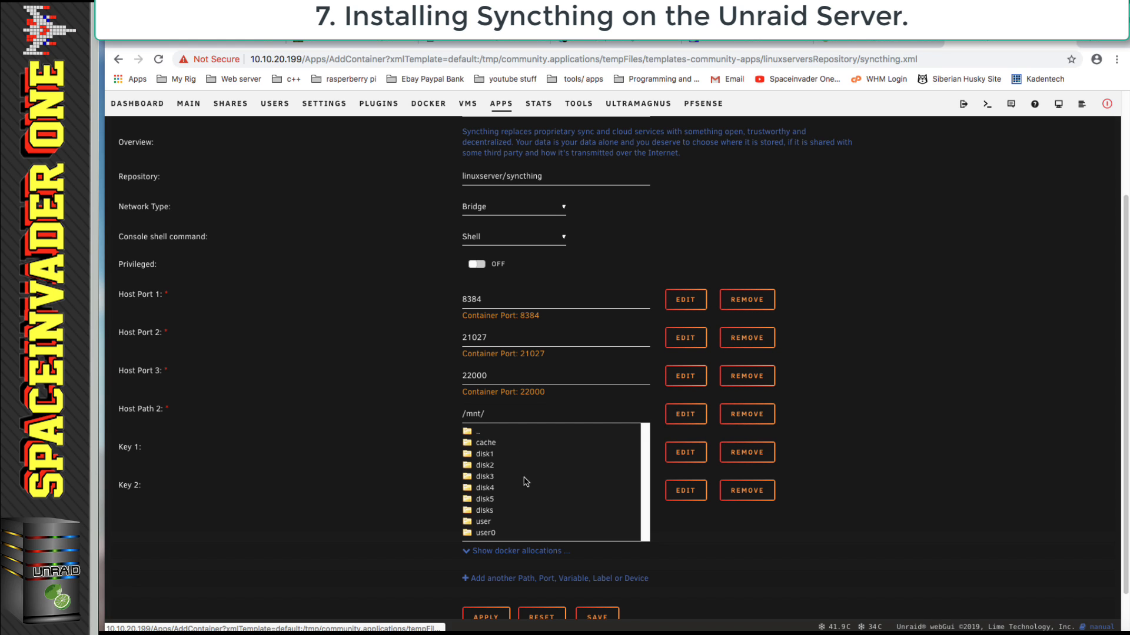
{"action": "left_click", "coordinate": [483, 521]}
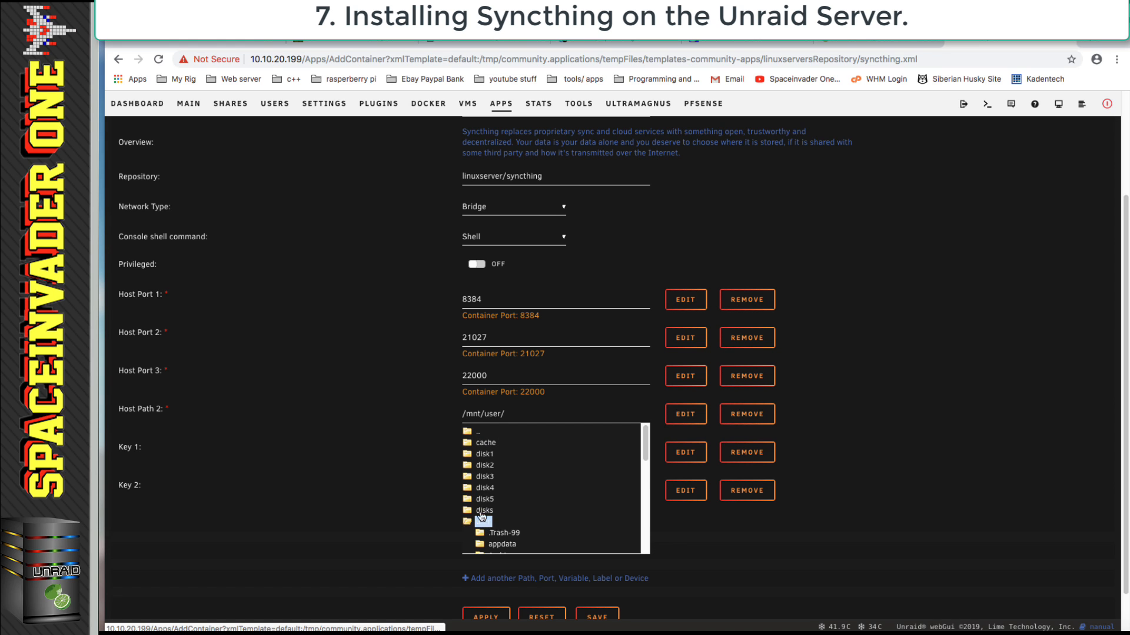
{"action": "left_click", "coordinate": [415, 453]}
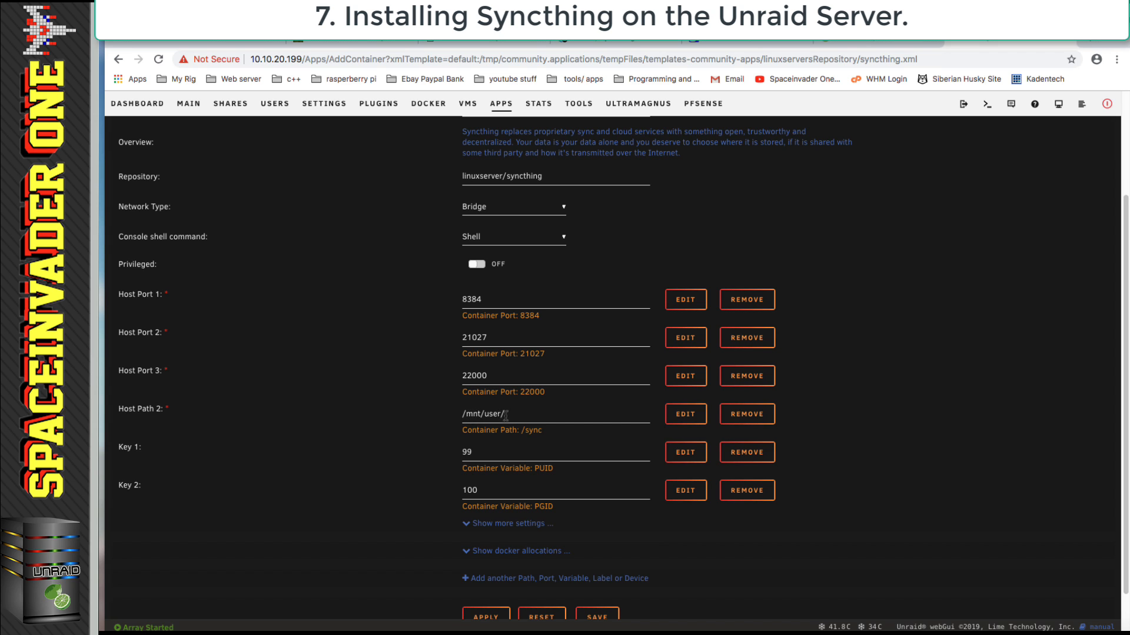
{"action": "scroll", "coordinate": [398, 446], "scroll_direction": "down", "scroll_amount": 1}
{"action": "left_click", "coordinate": [484, 590]}
{"action": "left_click", "coordinate": [621, 307]}
Open the web interface of the syncthing container from Unraid's Docker containers list
{"action": "left_click", "coordinate": [435, 162]}
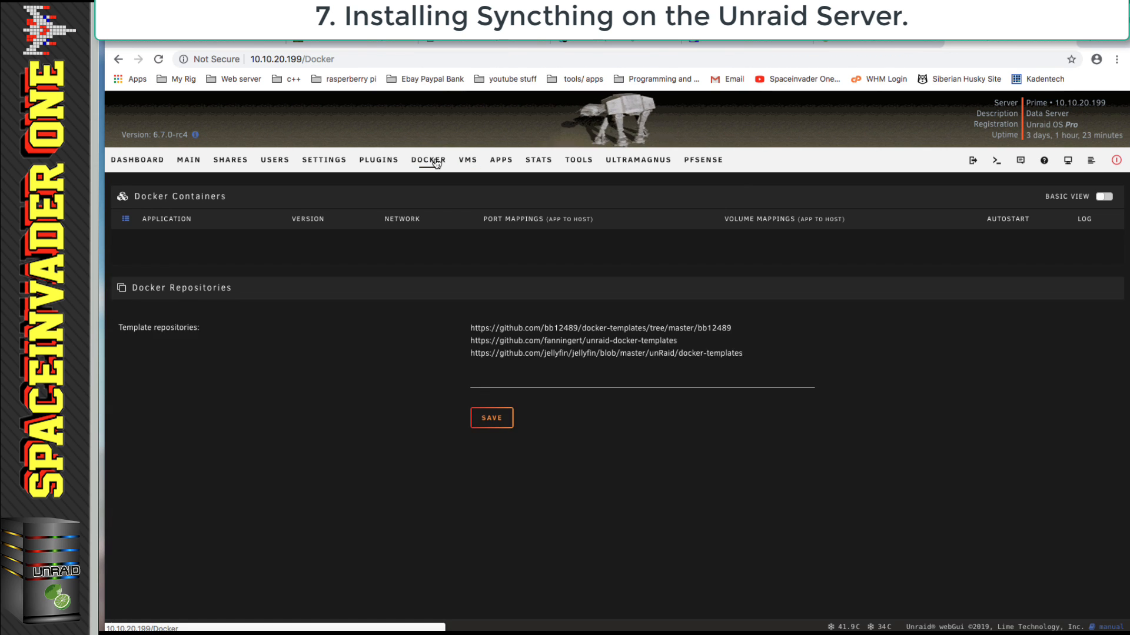
{"action": "left_click", "coordinate": [125, 277]}
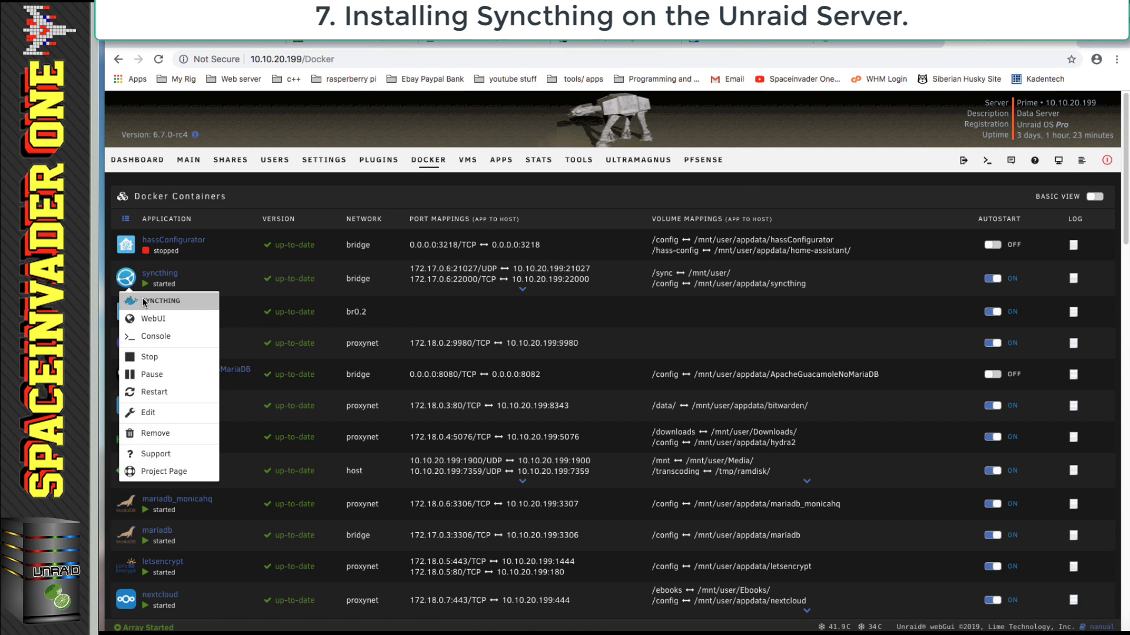
{"action": "left_click", "coordinate": [154, 318]}
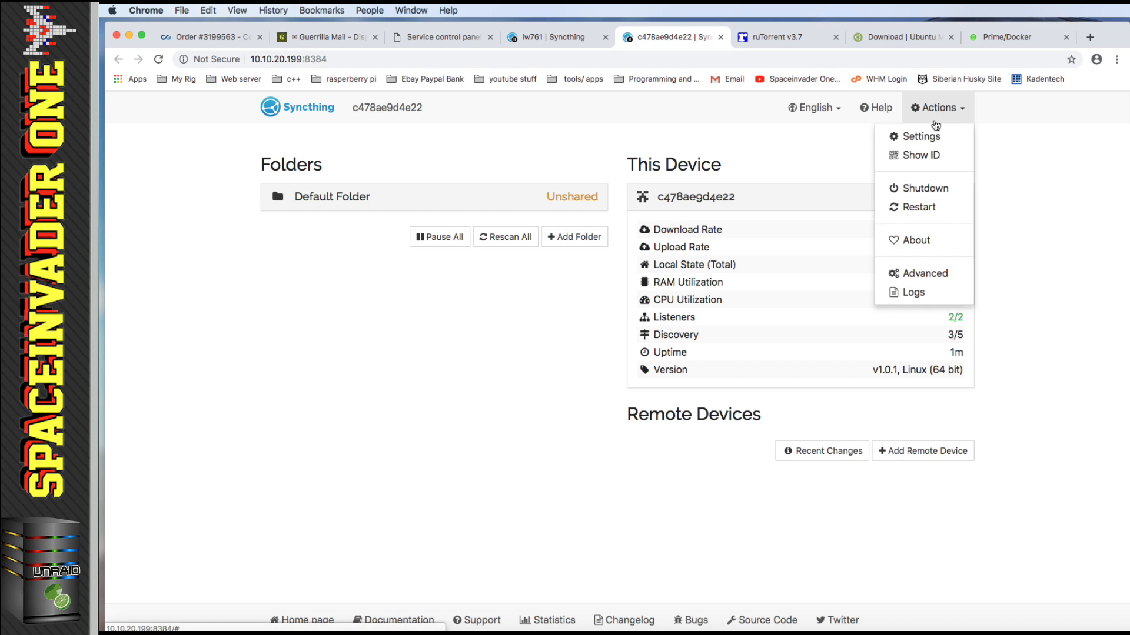
Set this Syncthing instance's device name to unraid_server and save the settings
{"action": "left_click", "coordinate": [930, 139]}
{"action": "double_click", "coordinate": [392, 222]}
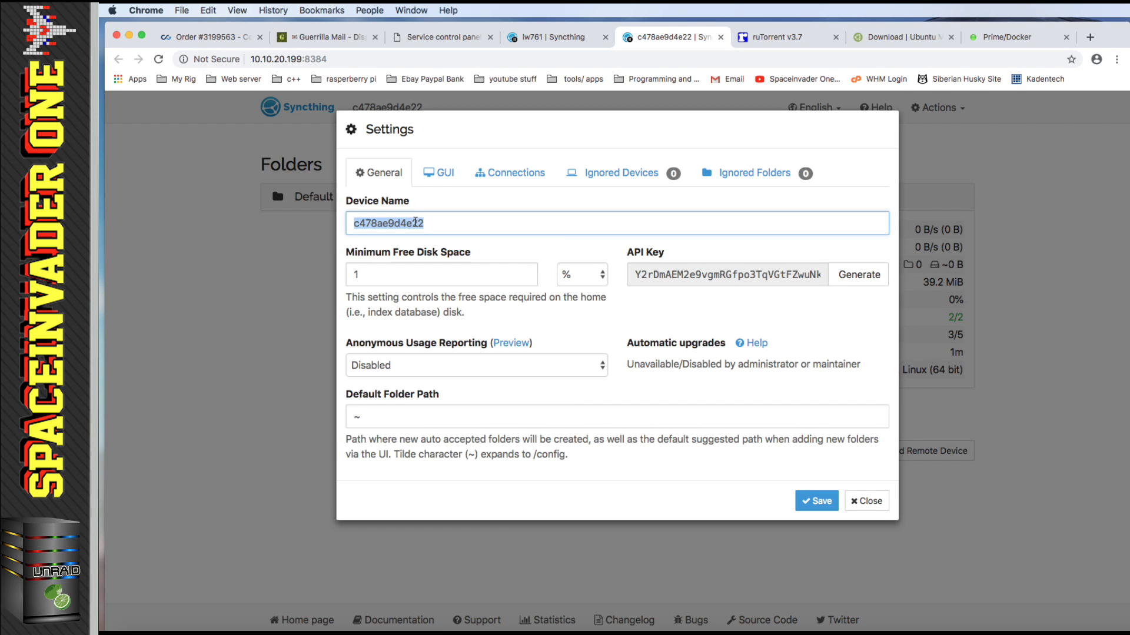
{"action": "type", "text": "unr"}
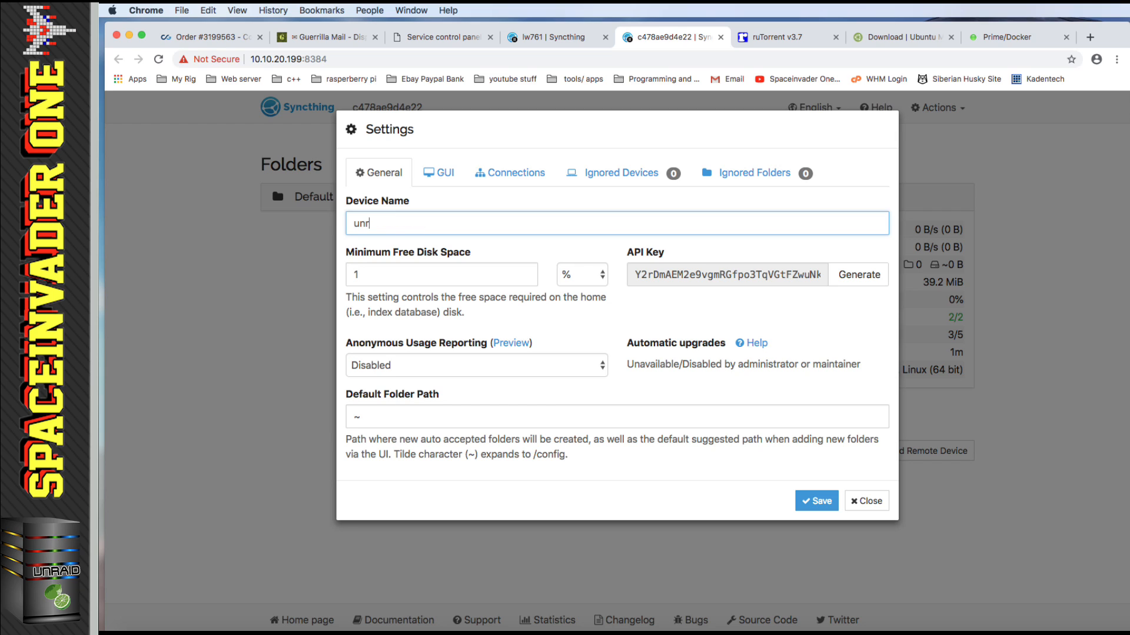
{"action": "type", "text": "aid_server"}
{"action": "left_click", "coordinate": [815, 500]}
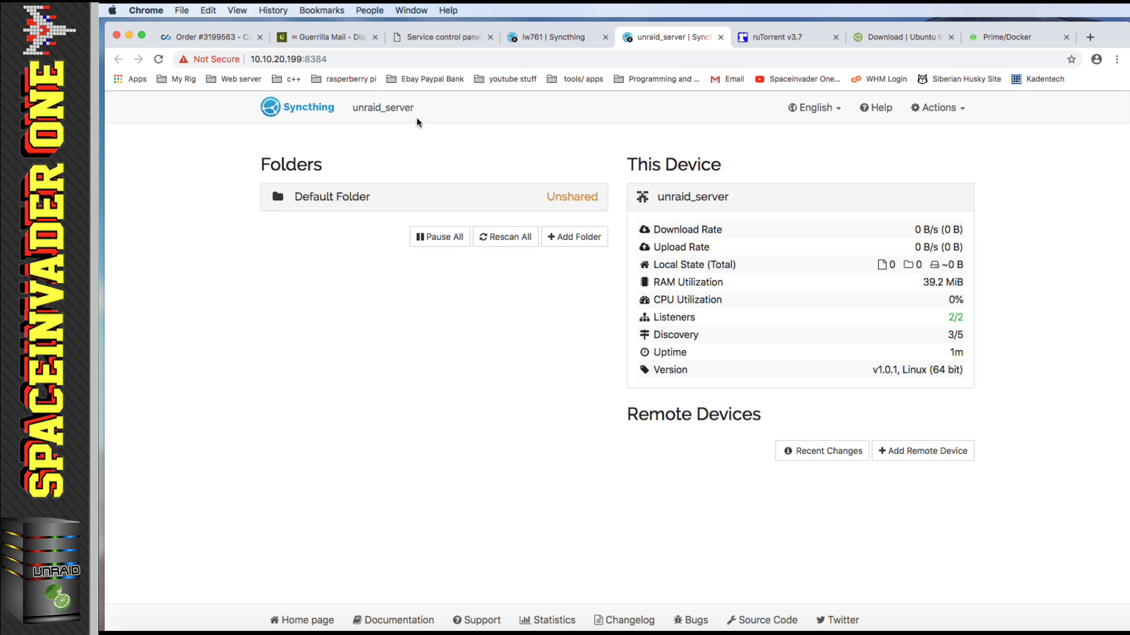
Set the device name of the seedbox's Syncthing instance to seedbox and save the settings
{"action": "left_click", "coordinate": [552, 40]}
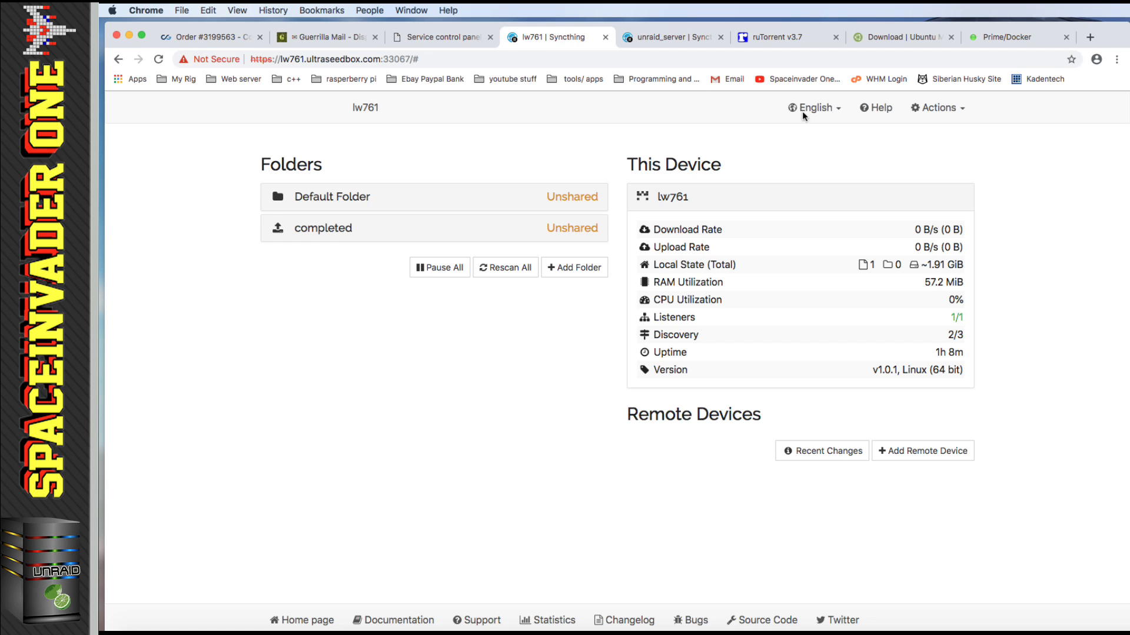
{"action": "left_click", "coordinate": [936, 109]}
{"action": "left_click", "coordinate": [922, 136]}
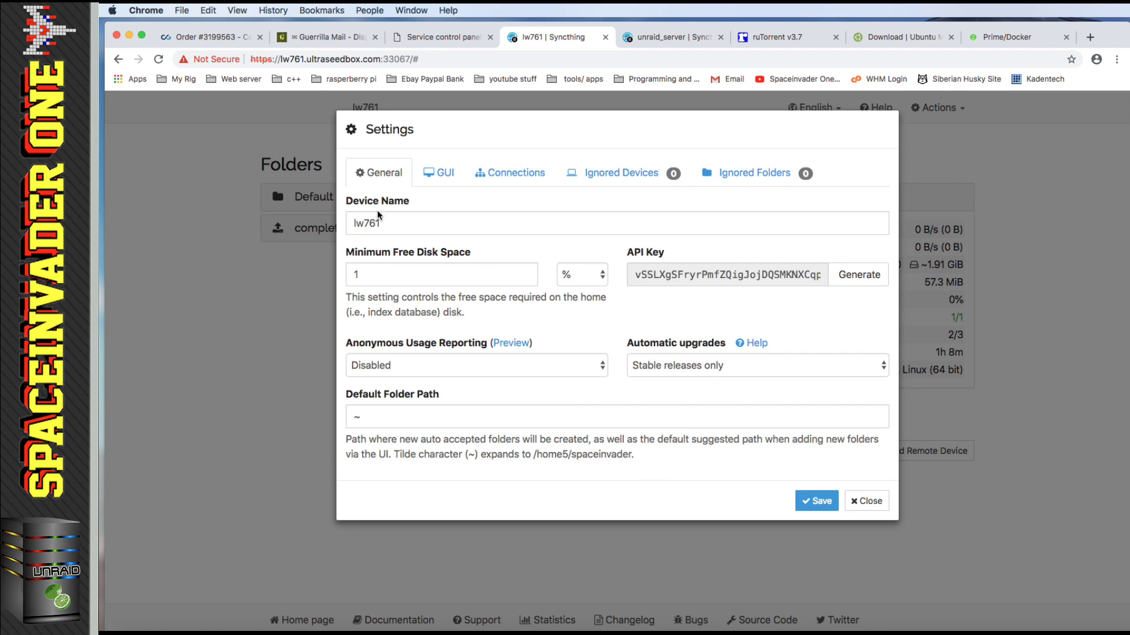
{"action": "left_click_drag", "start_coordinate": [381, 223], "coordinate": [350, 223]}
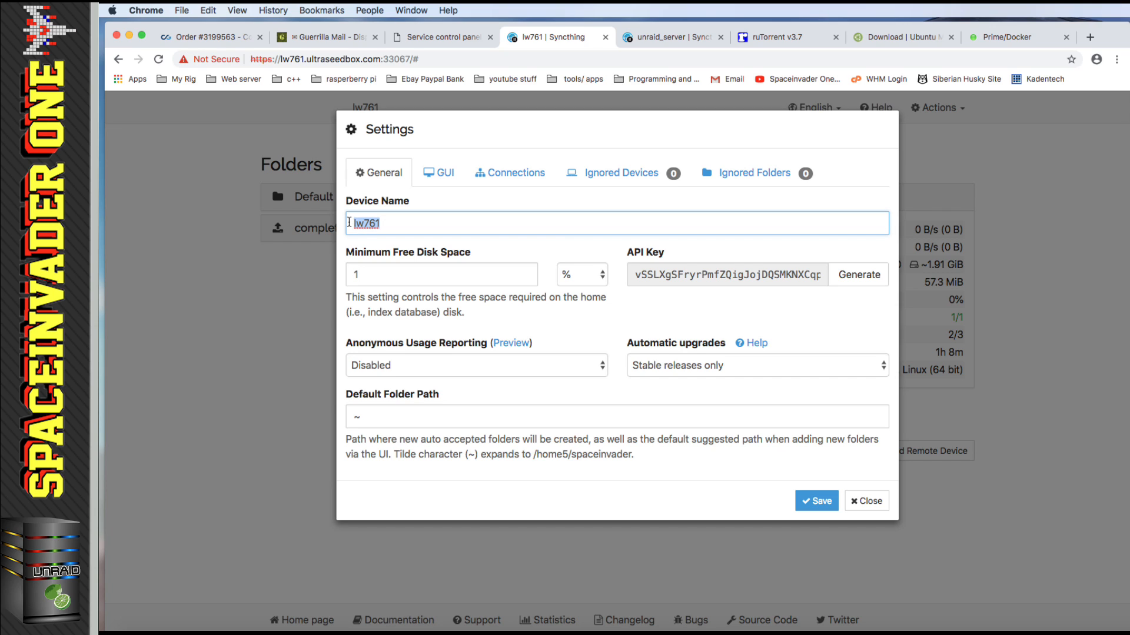
{"action": "type", "text": "seedbox"}
{"action": "left_click", "coordinate": [818, 502]}
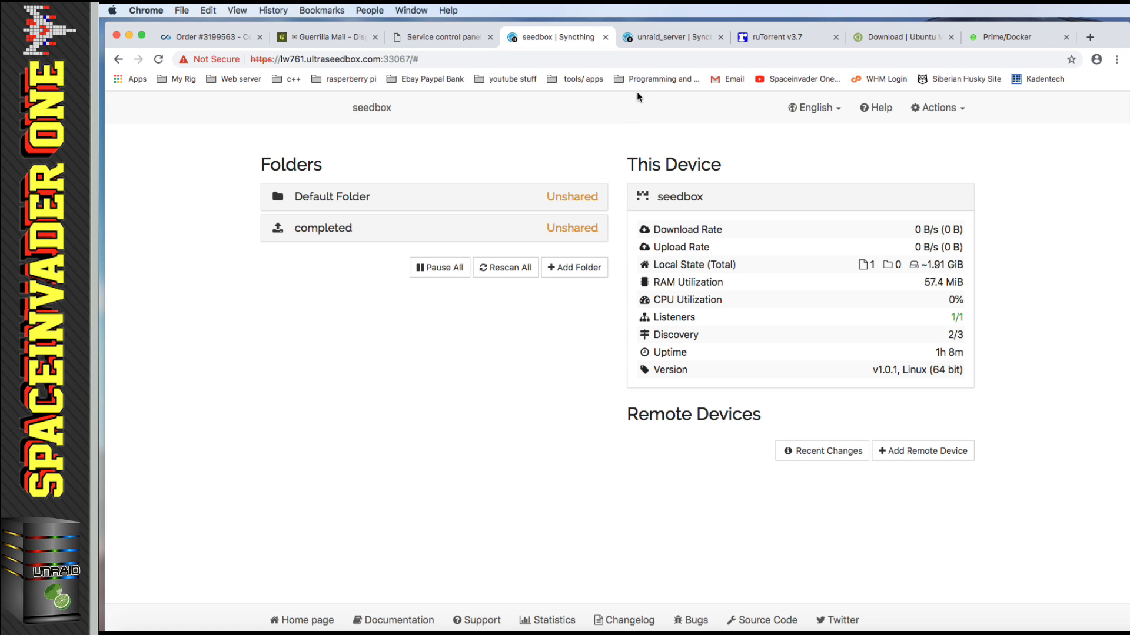
Start adding a remote device on the seedbox's Syncthing, and copy the device ID from the unraid_server instance
{"action": "left_click", "coordinate": [905, 451]}
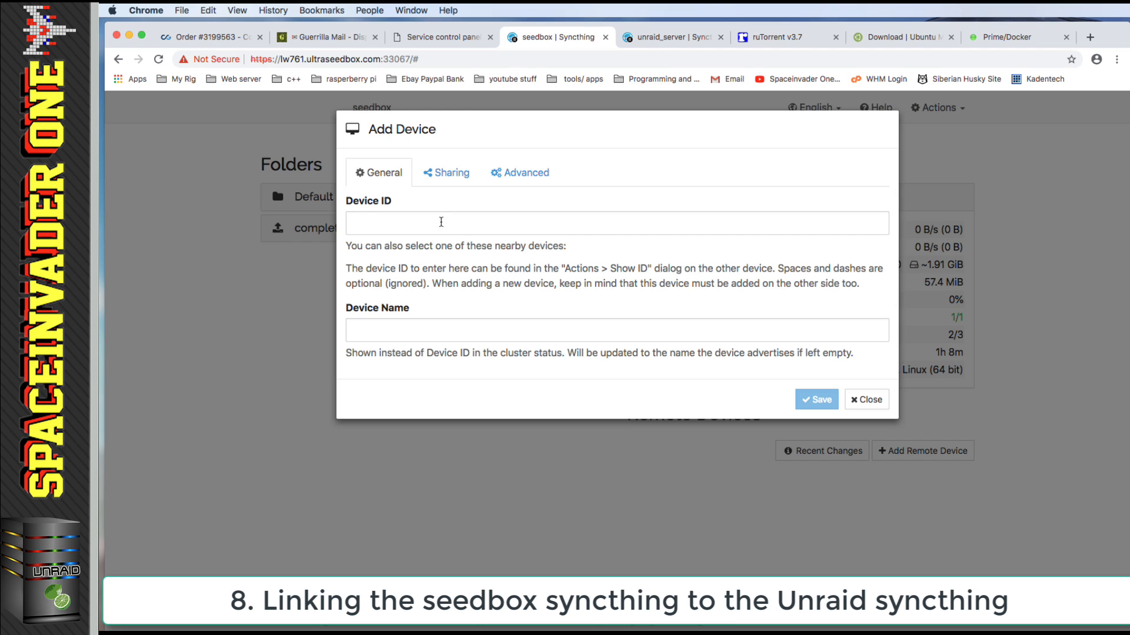
{"action": "left_click", "coordinate": [673, 35]}
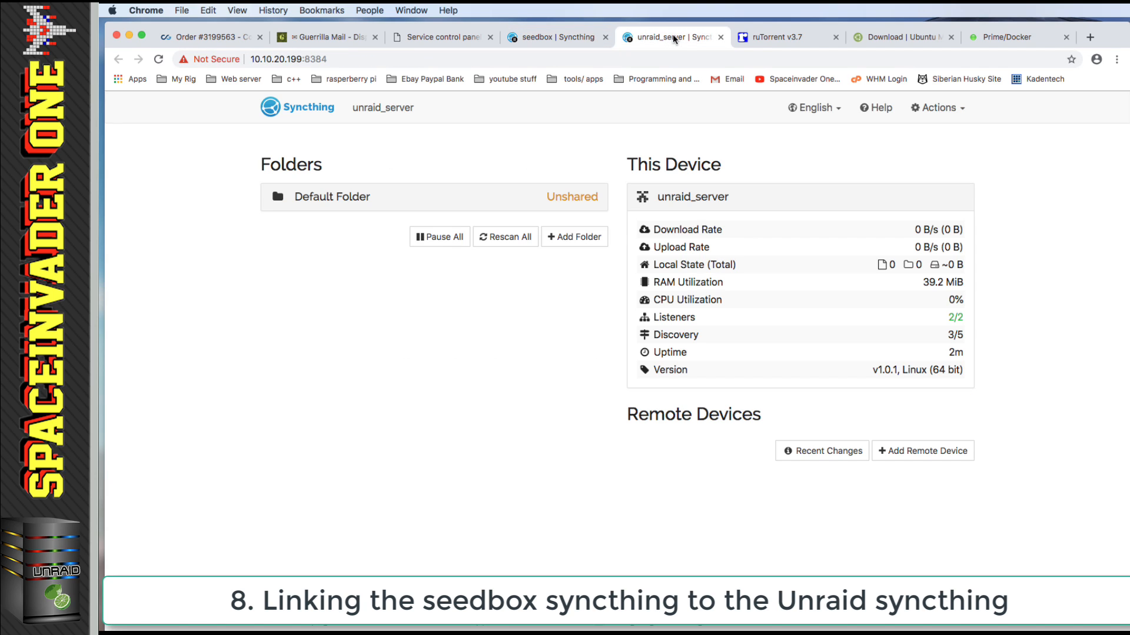
{"action": "left_click", "coordinate": [937, 111]}
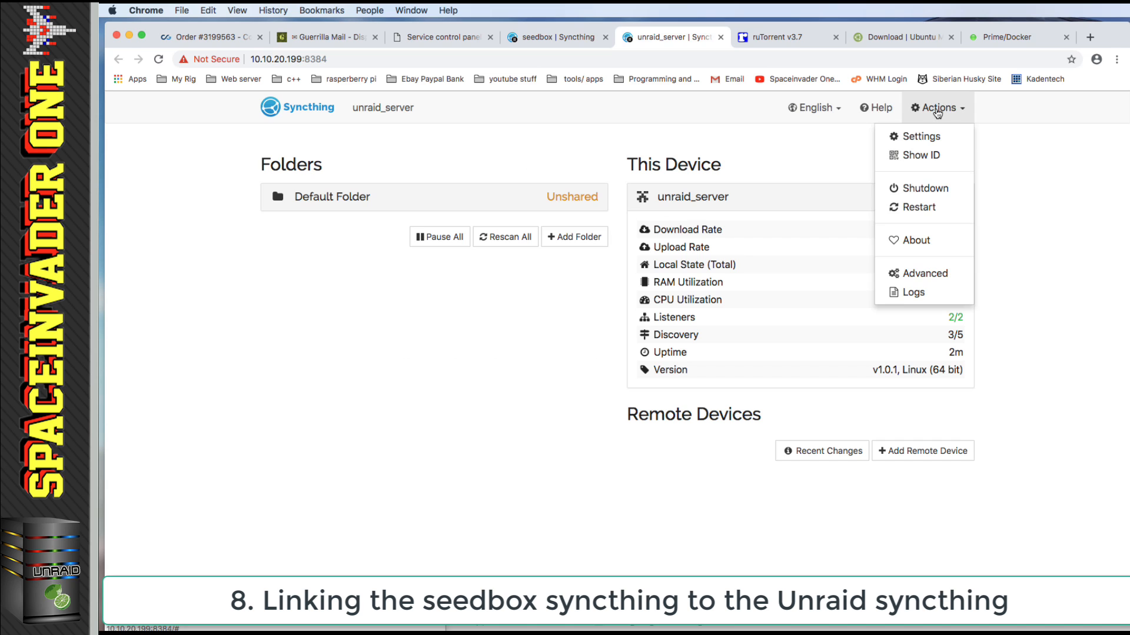
{"action": "left_click", "coordinate": [919, 157]}
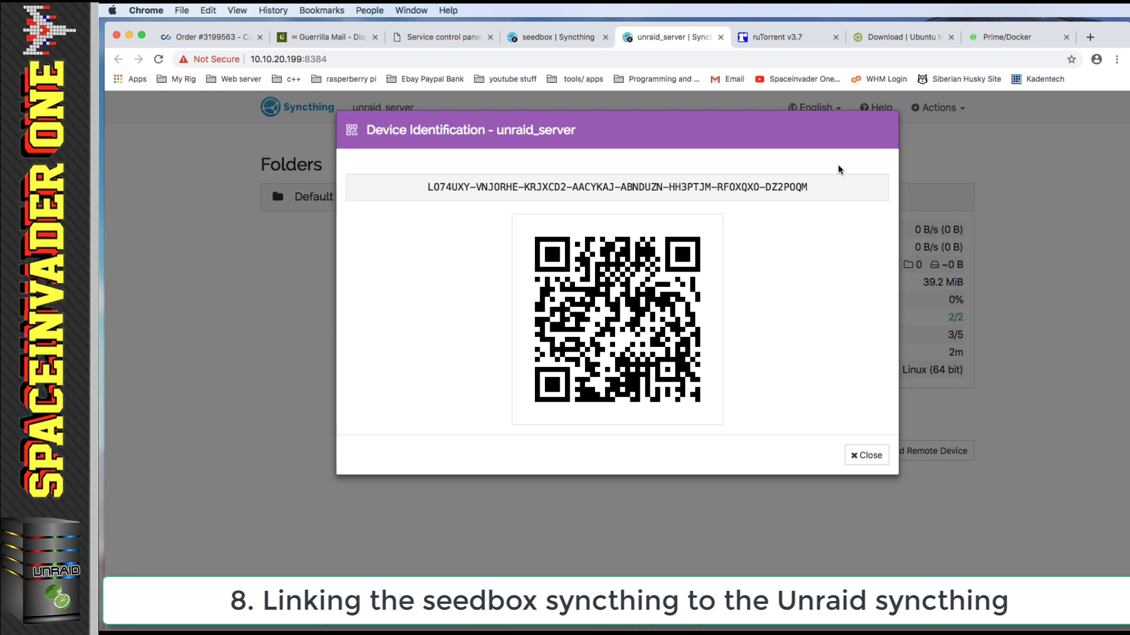
{"action": "left_click", "coordinate": [782, 185]}
{"action": "right_click", "coordinate": [781, 185]}
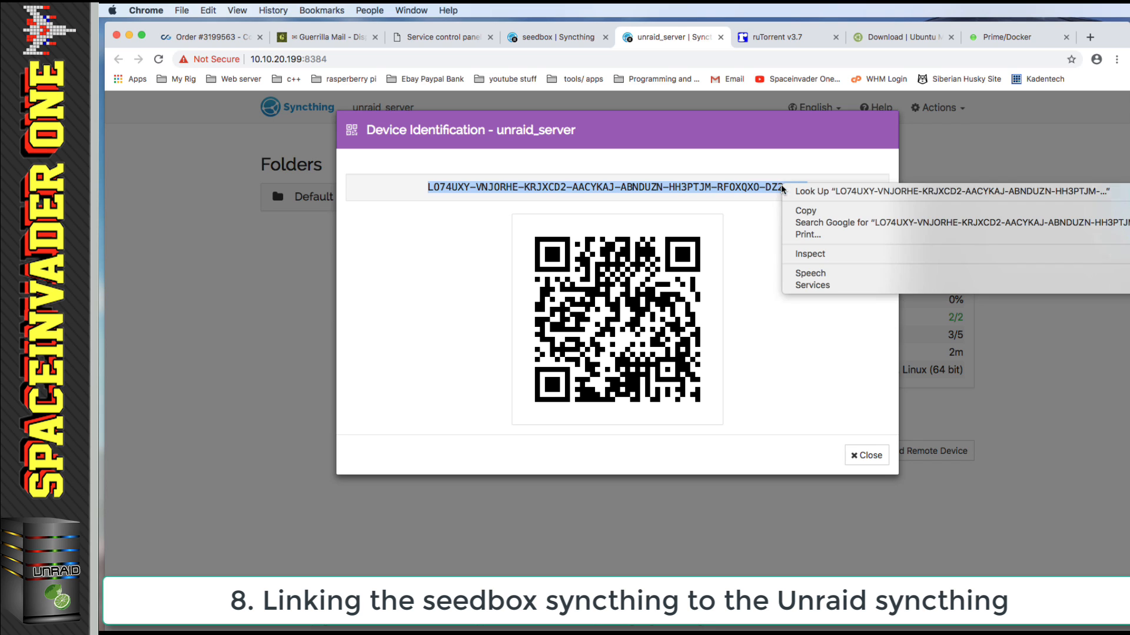
{"action": "left_click", "coordinate": [806, 211]}
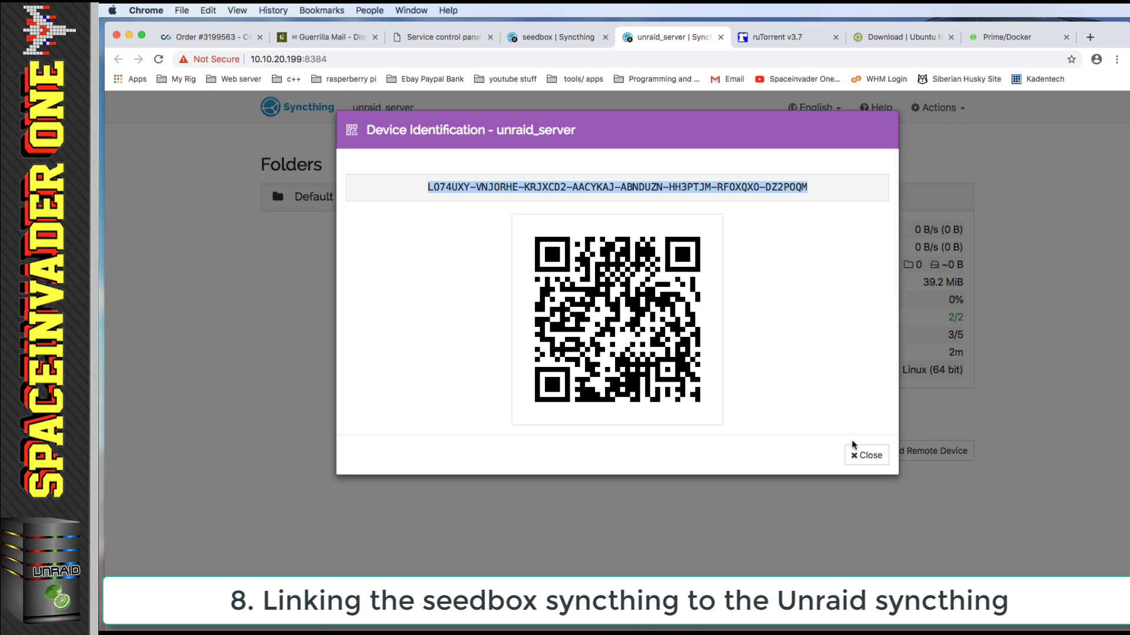
{"action": "left_click", "coordinate": [867, 456]}
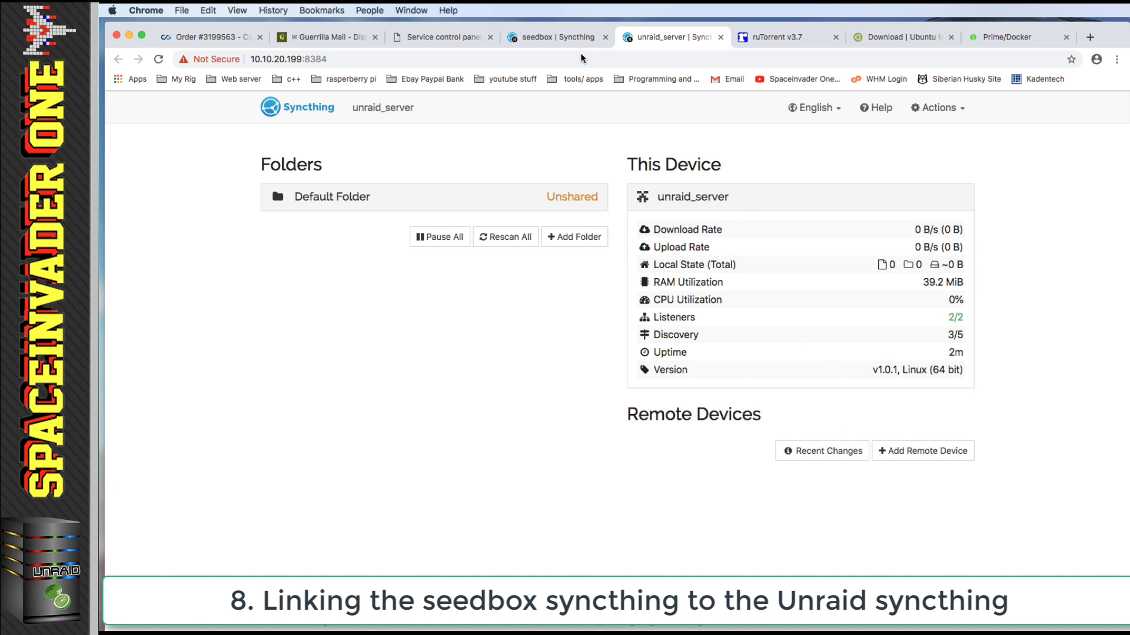
Paste the copied device ID into the seedbox's new remote device, name it unraid_server, and save it
{"action": "left_click", "coordinate": [563, 37]}
{"action": "left_click", "coordinate": [379, 222]}
{"action": "right_click", "coordinate": [378, 222]}
{"action": "left_click", "coordinate": [419, 304]}
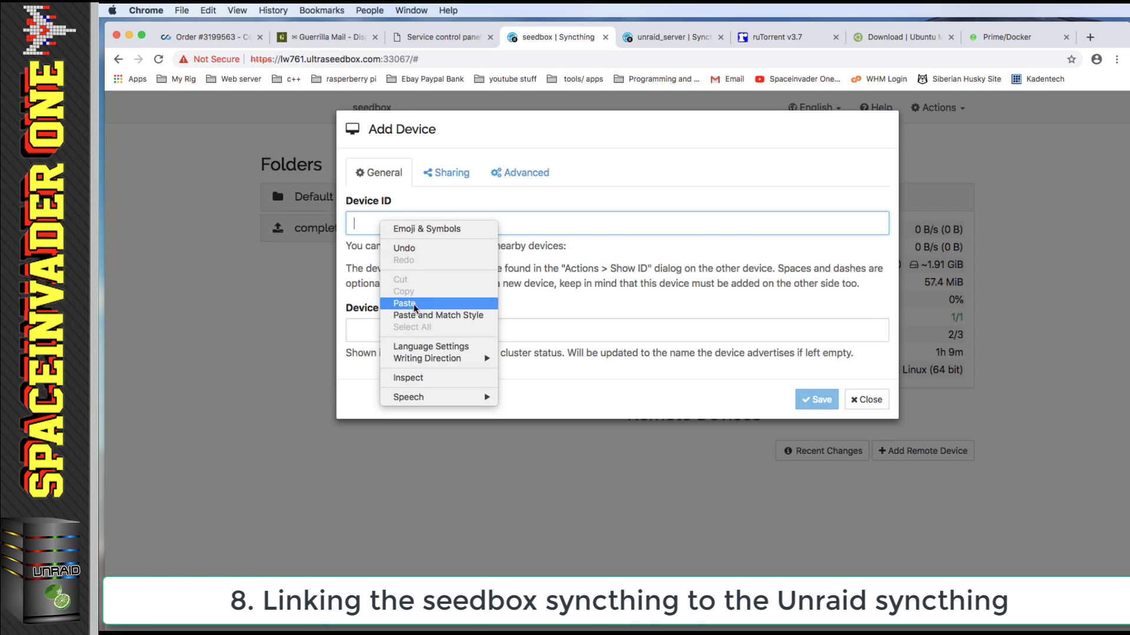
{"action": "left_click", "coordinate": [412, 330]}
{"action": "type", "text": "unra"}
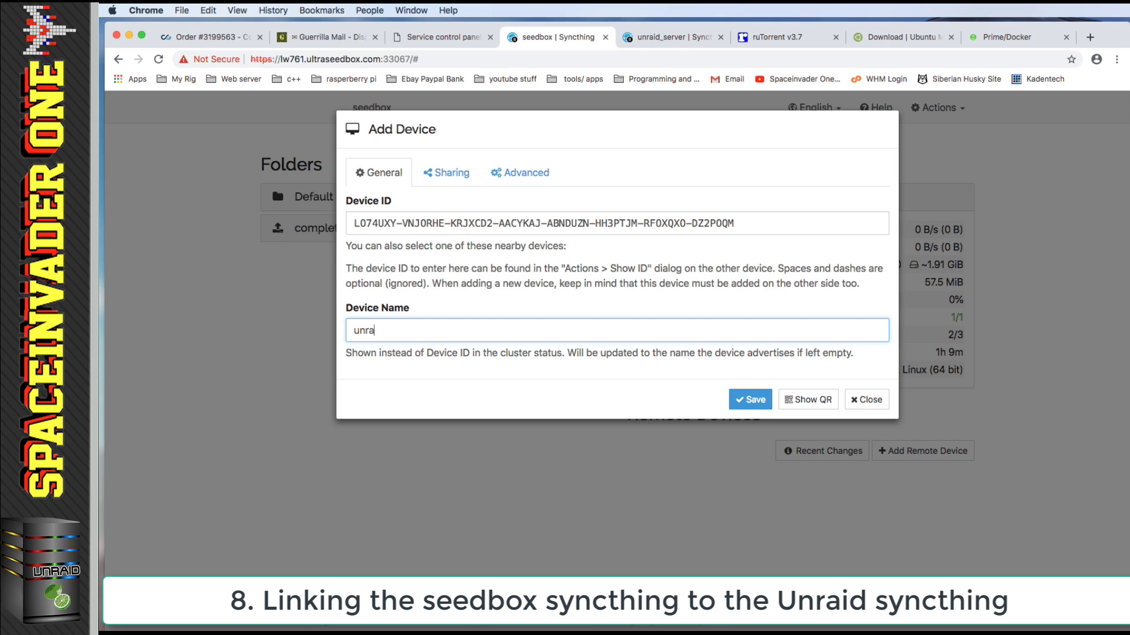
{"action": "type", "text": "id_server"}
{"action": "left_click", "coordinate": [742, 400]}
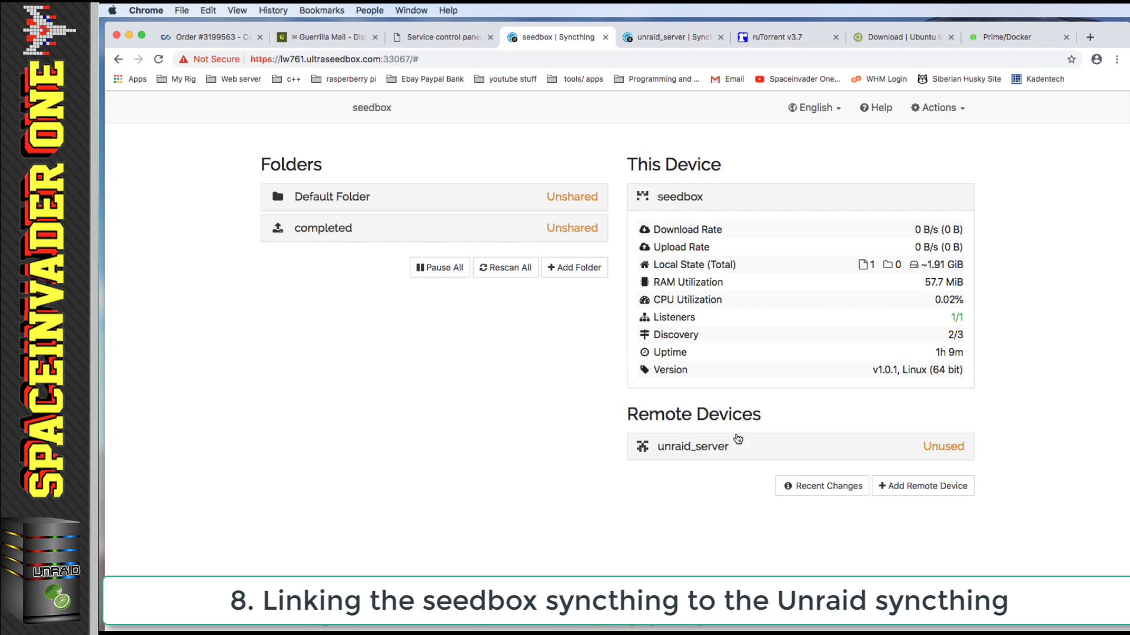
Accept the seedbox's connection request on the unraid_server Syncthing and save it as a remote device
{"action": "left_click", "coordinate": [671, 33]}
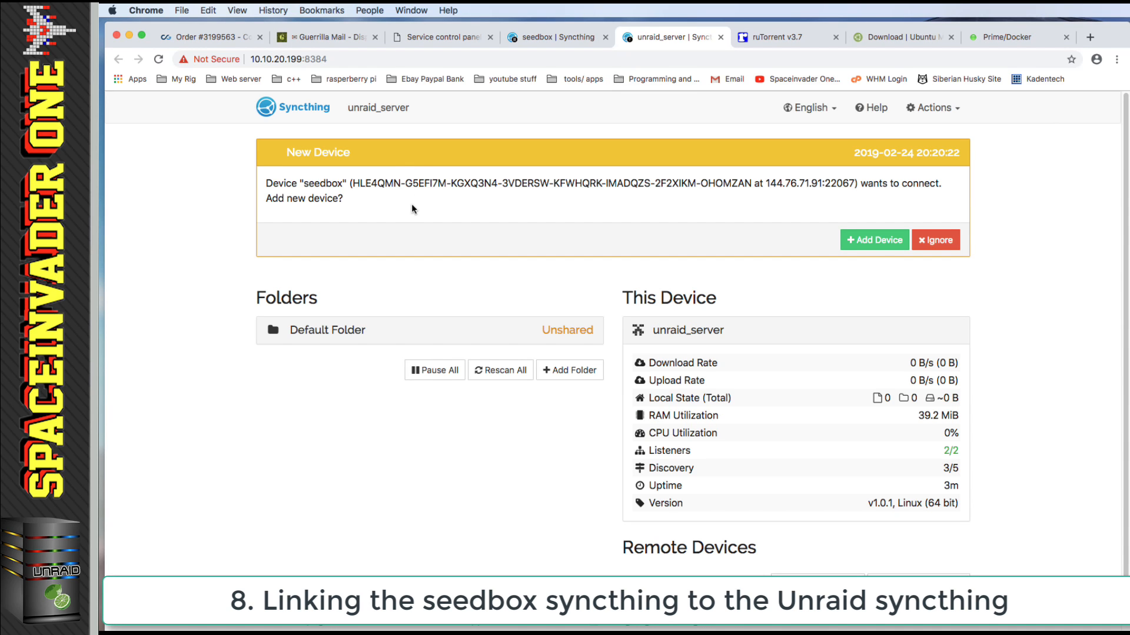
{"action": "left_click", "coordinate": [879, 241]}
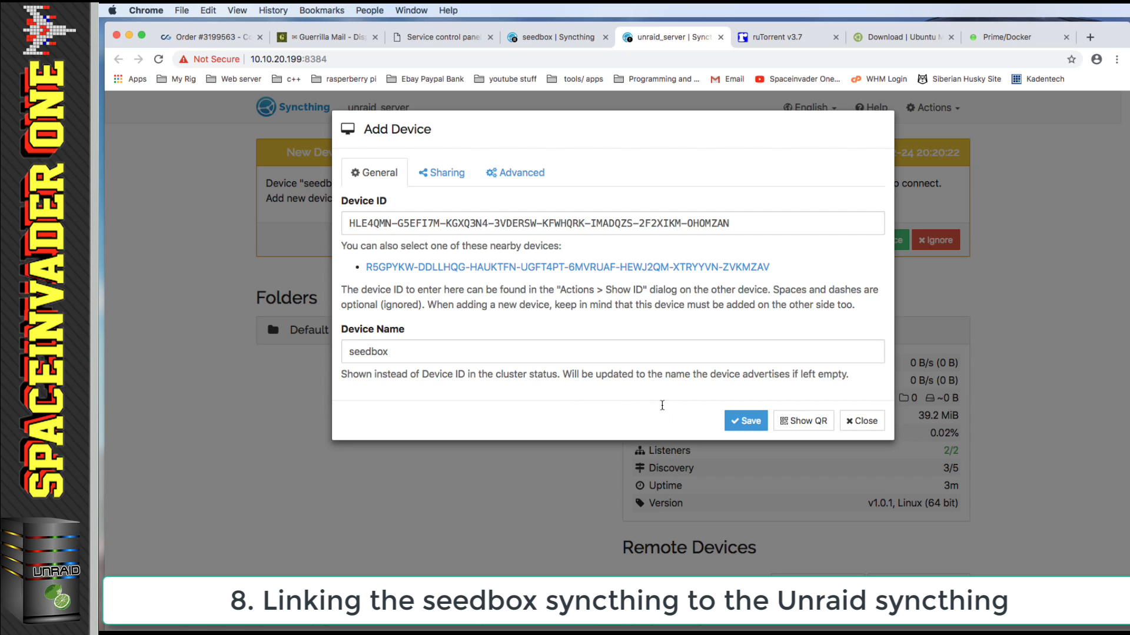
{"action": "left_click", "coordinate": [748, 422]}
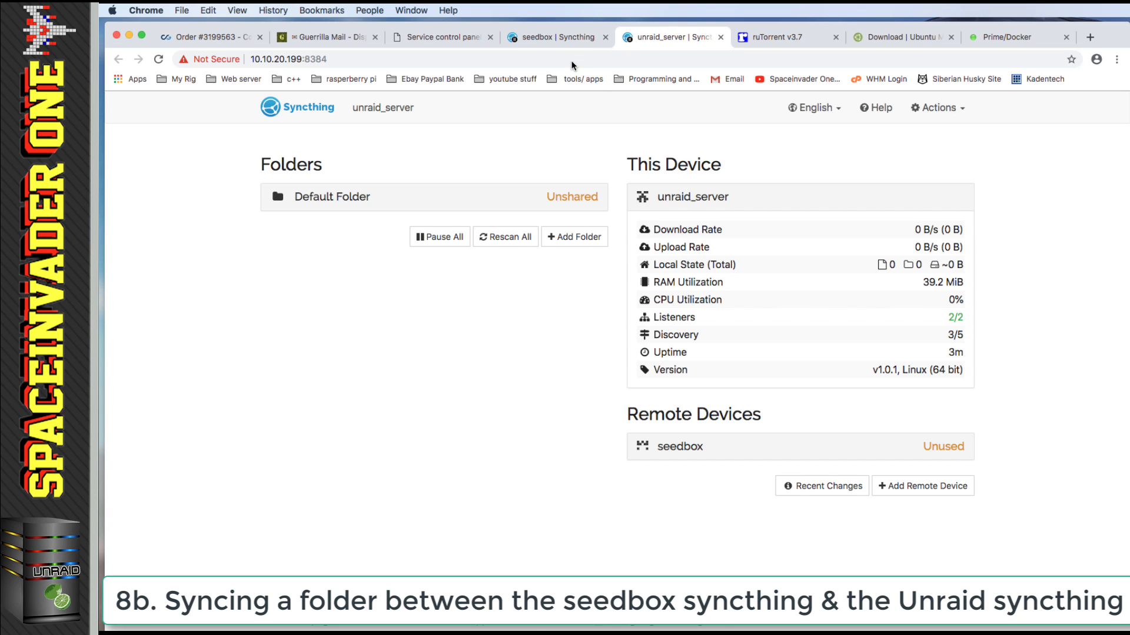
Share the seedbox's completed folder with the unraid_server device and save the folder
{"action": "left_click", "coordinate": [559, 37]}
{"action": "left_click", "coordinate": [330, 228]}
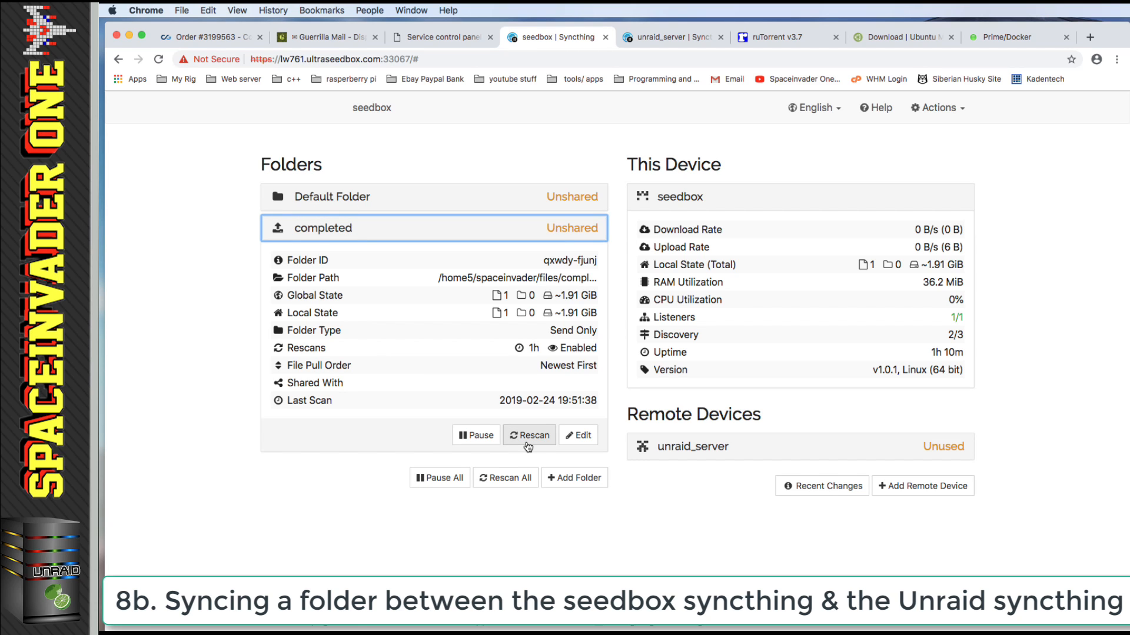
{"action": "left_click", "coordinate": [577, 436]}
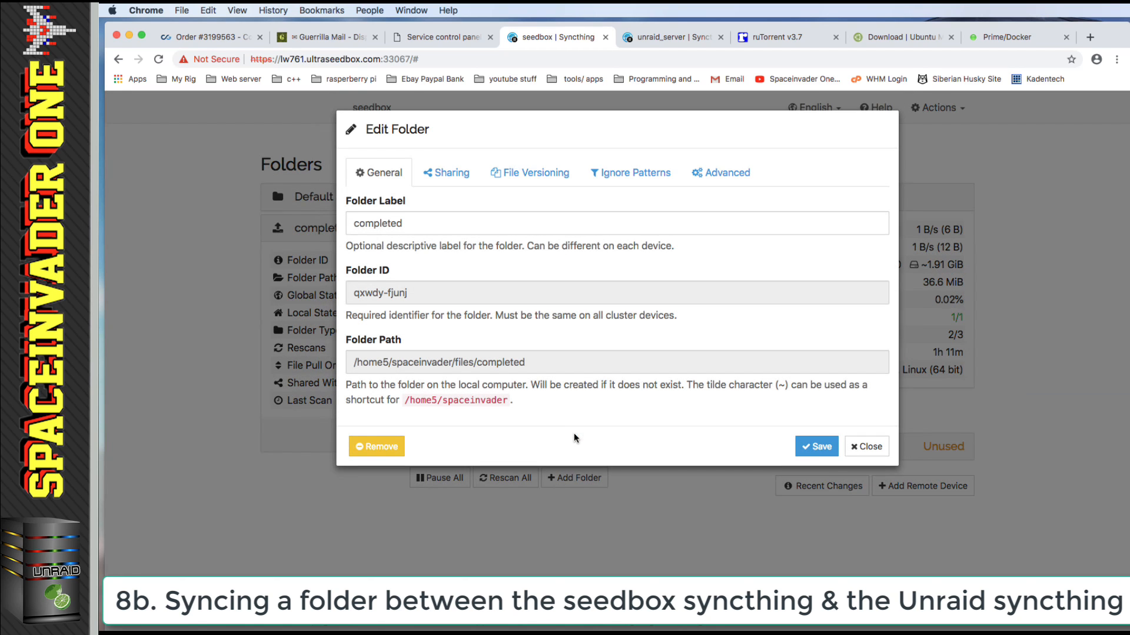
{"action": "left_click", "coordinate": [456, 176]}
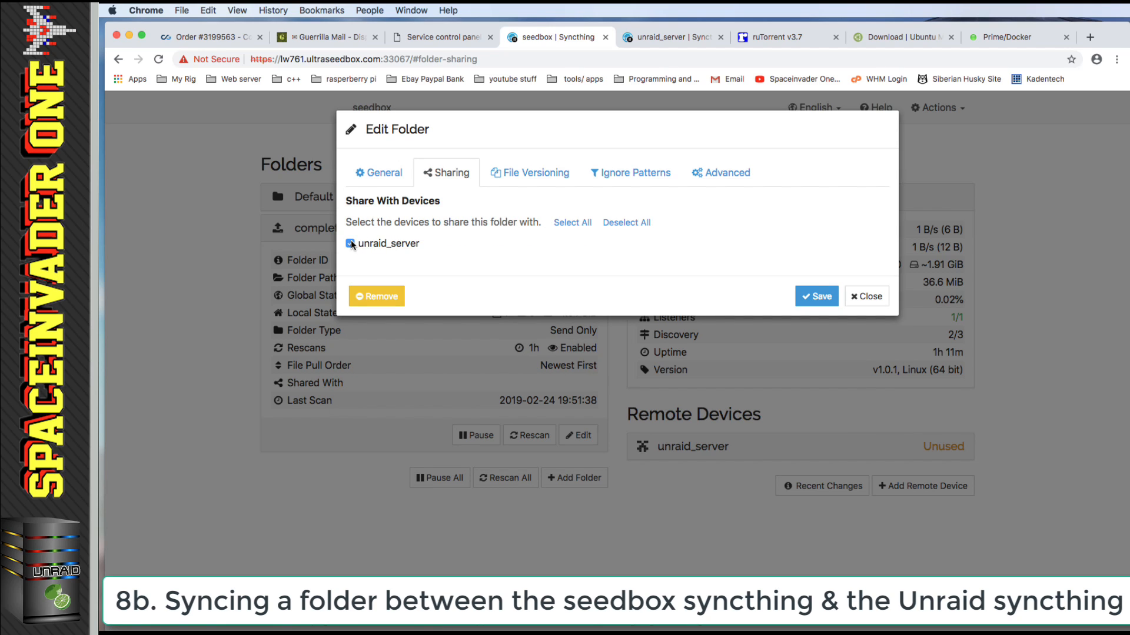
{"action": "left_click", "coordinate": [810, 295]}
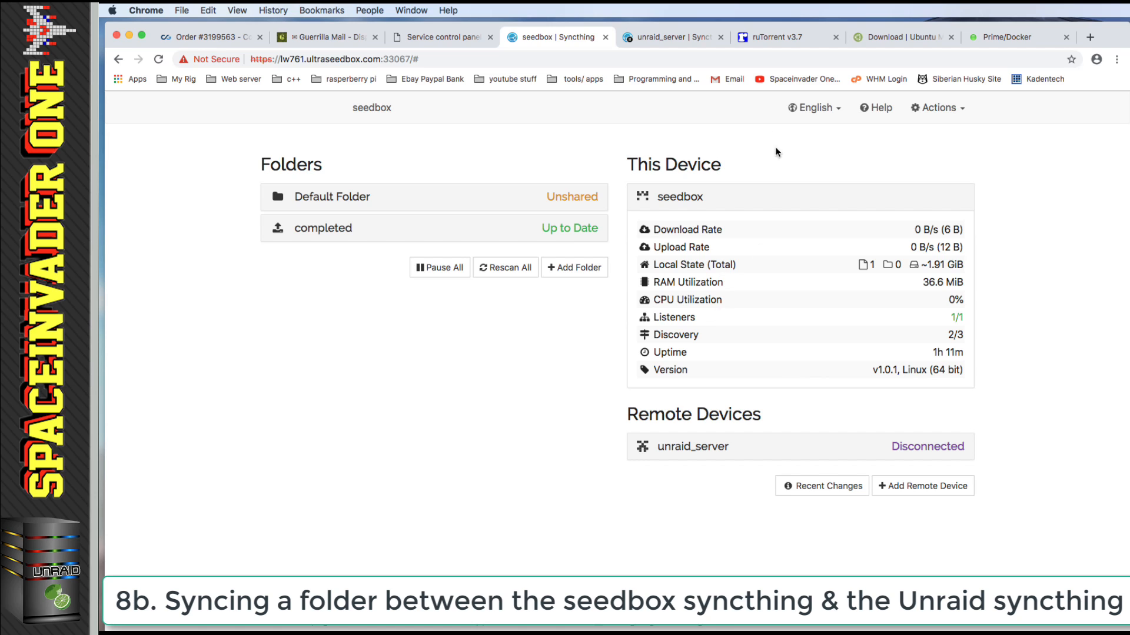
Accept the shared completed folder on unraid_server and set its folder path to /sync/Downloads/torrents_seedbox/
{"action": "left_click", "coordinate": [693, 37]}
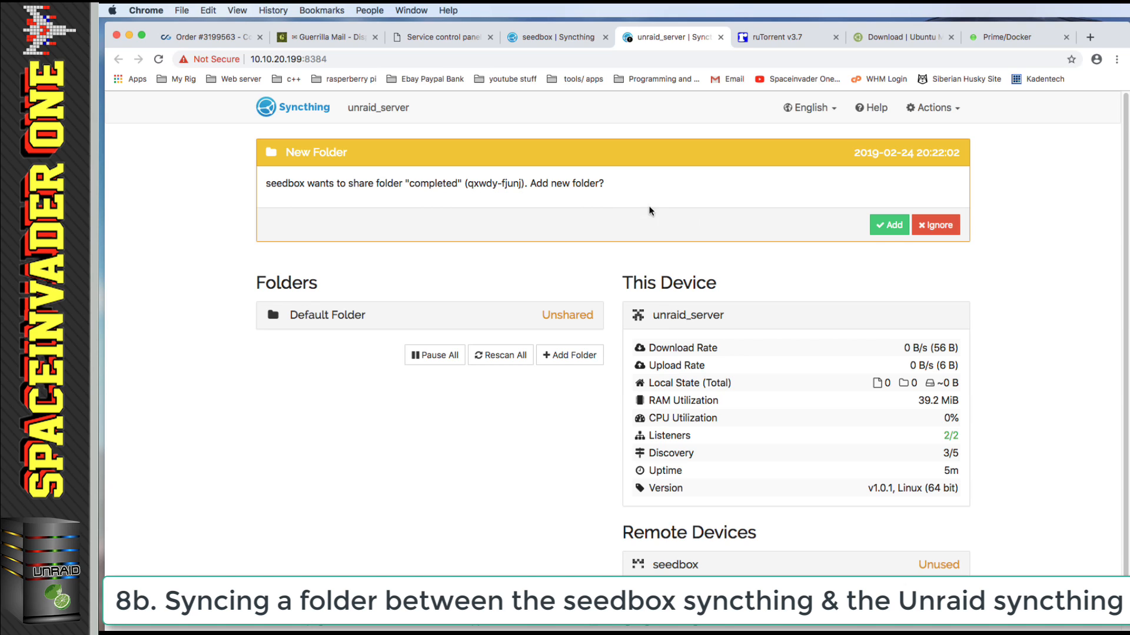
{"action": "left_click", "coordinate": [886, 224]}
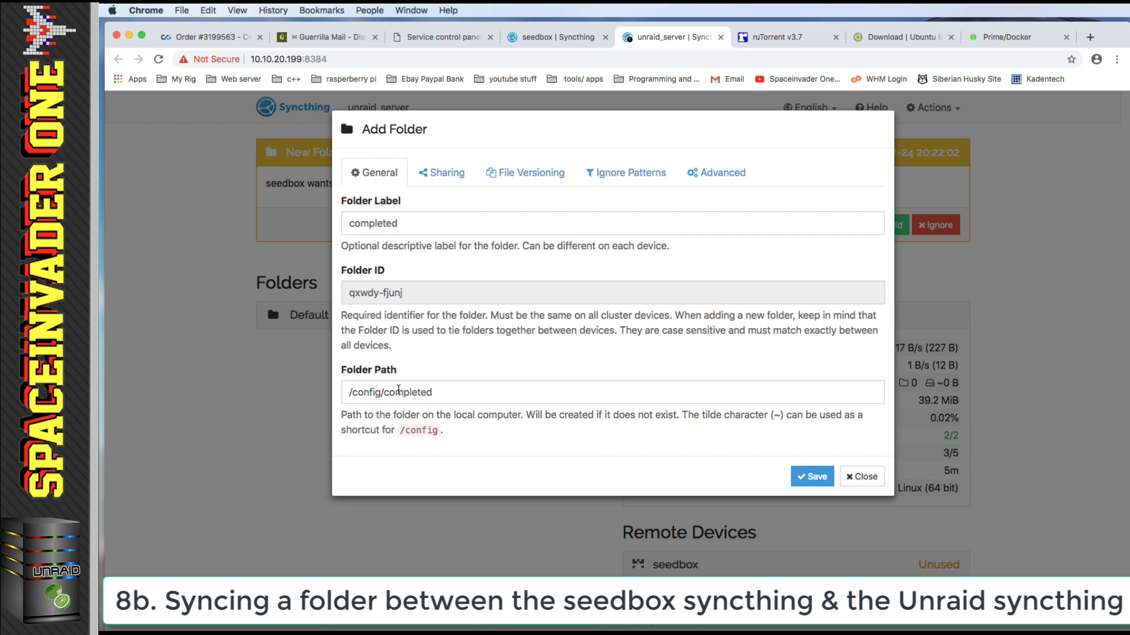
{"action": "left_click", "coordinate": [440, 393]}
{"action": "key", "text": "BackSpace"}
{"action": "key", "text": "BackSpace"}
{"action": "key", "text": "BackSpace"}
{"action": "key", "text": "BackSpace"}
{"action": "key", "text": "BackSpace"}
{"action": "key", "text": "BackSpace"}
{"action": "key", "text": "BackSpace"}
{"action": "key", "text": "BackSpace"}
{"action": "key", "text": "BackSpace"}
{"action": "key", "text": "BackSpace"}
{"action": "key", "text": "BackSpace"}
{"action": "key", "text": "BackSpace"}
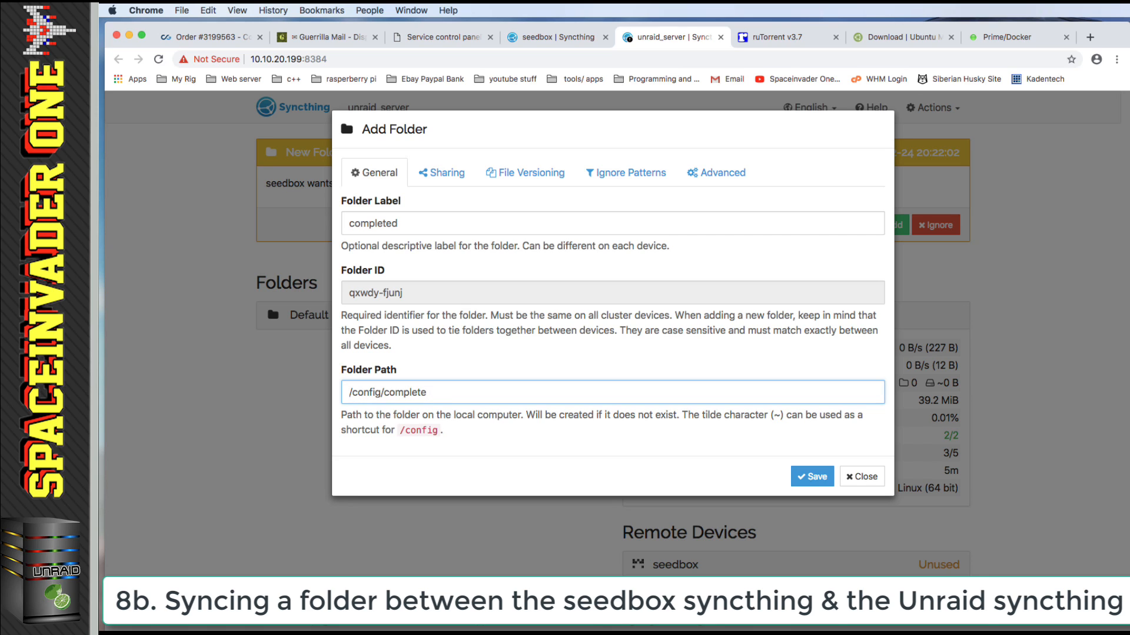
{"action": "key", "text": "BackSpace"}
{"action": "key", "text": "BackSpace"}
{"action": "key", "text": "BackSpace"}
{"action": "key", "text": "BackSpace"}
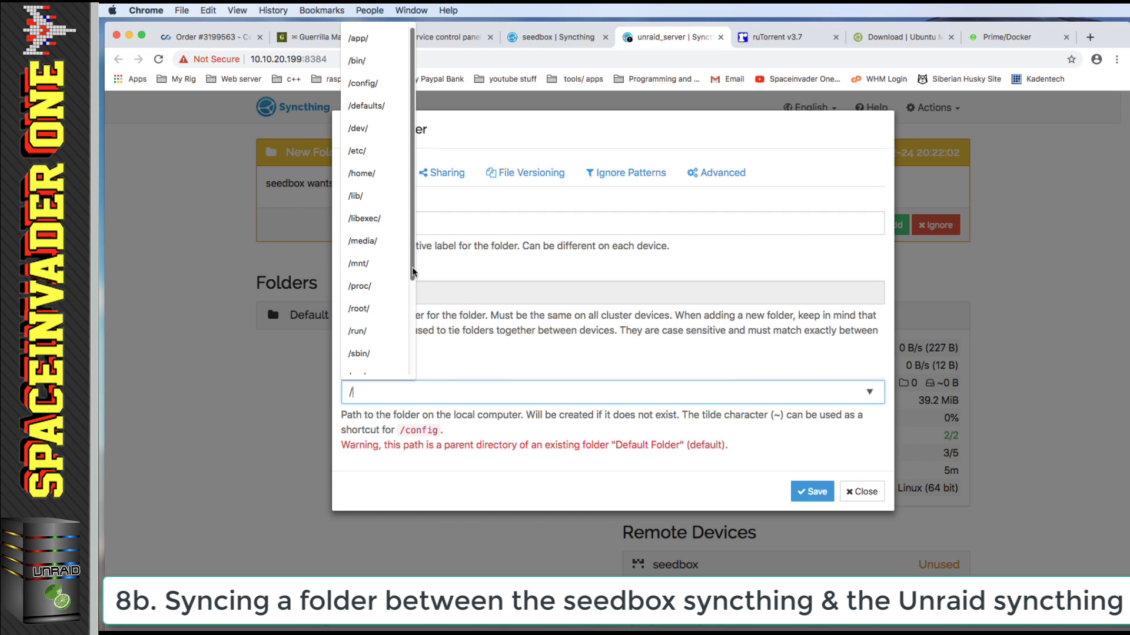
{"action": "type", "text": "sy"}
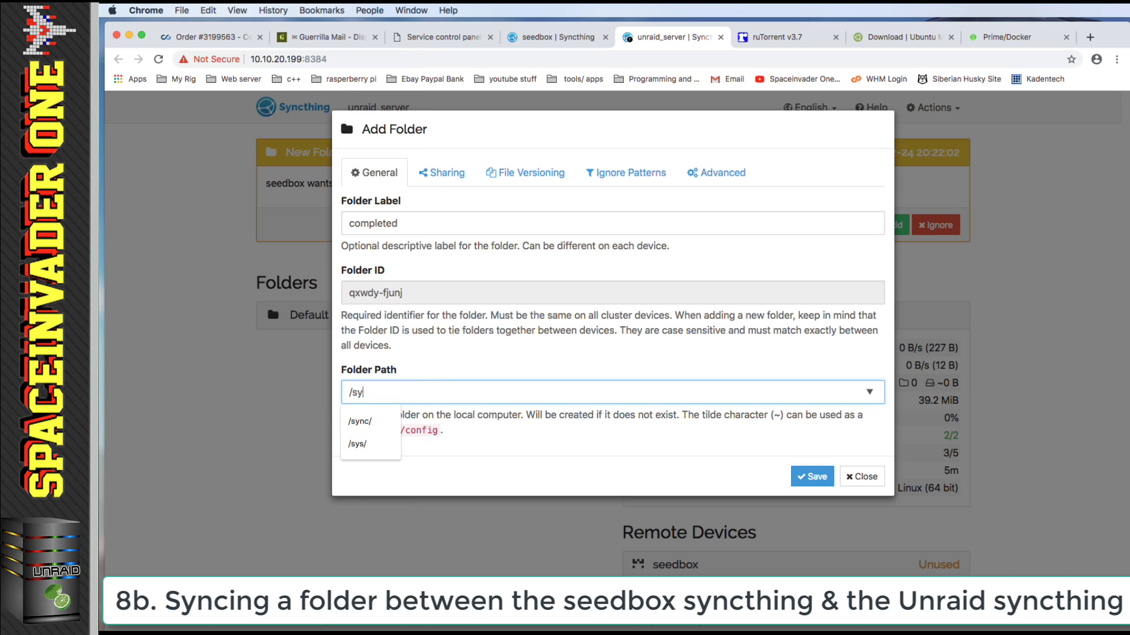
{"action": "type", "text": "nc"}
{"action": "left_click", "coordinate": [363, 422]}
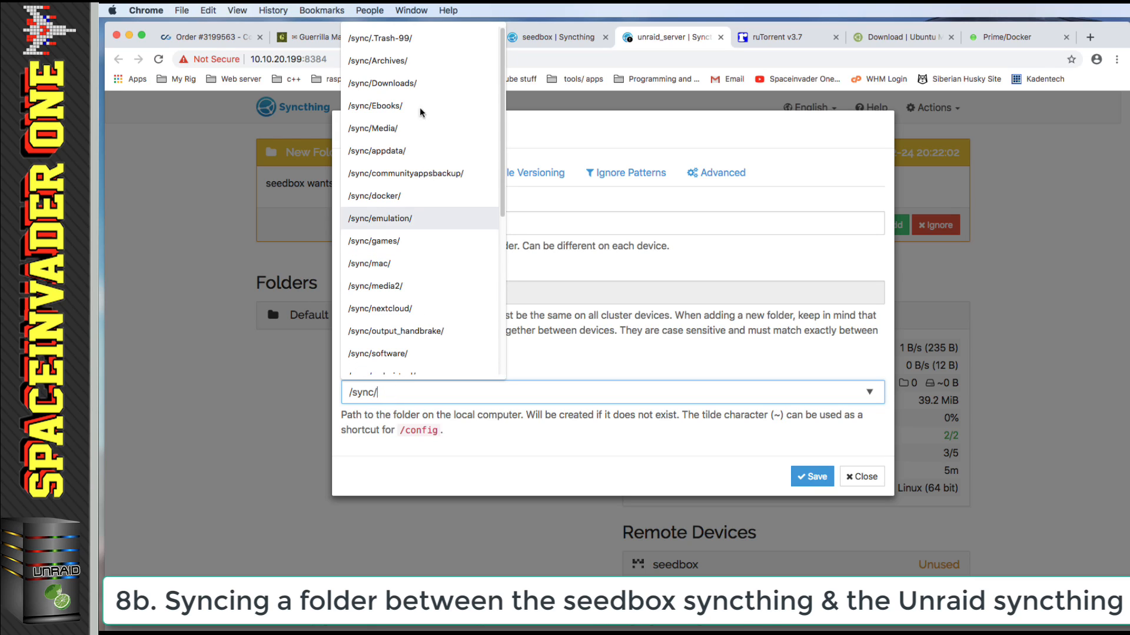
{"action": "left_click", "coordinate": [398, 83]}
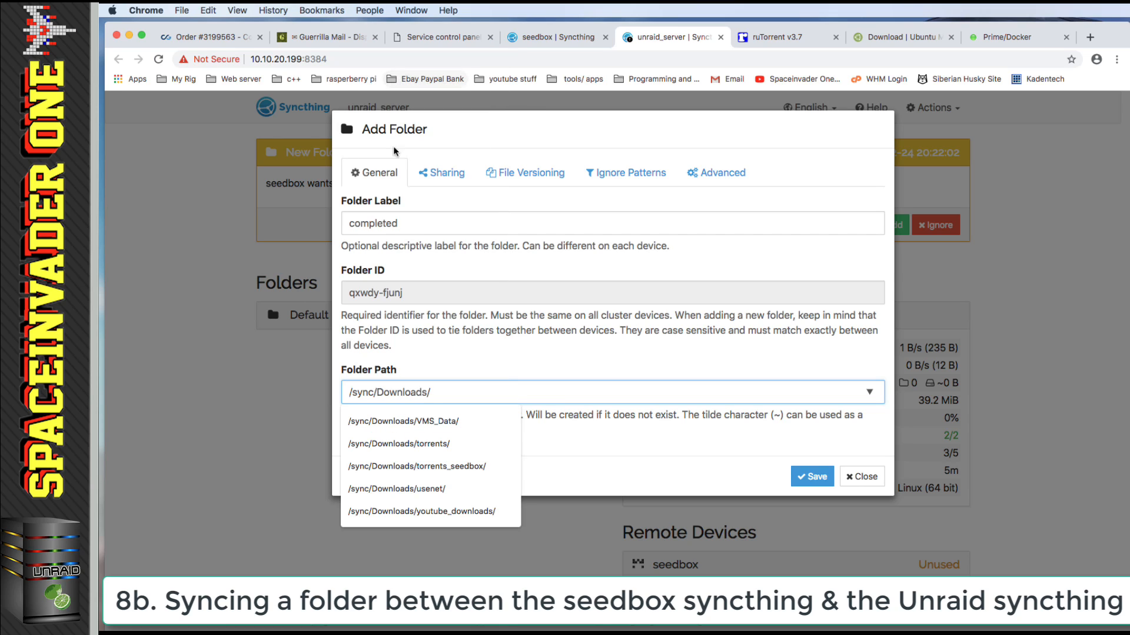
{"action": "left_click", "coordinate": [429, 466]}
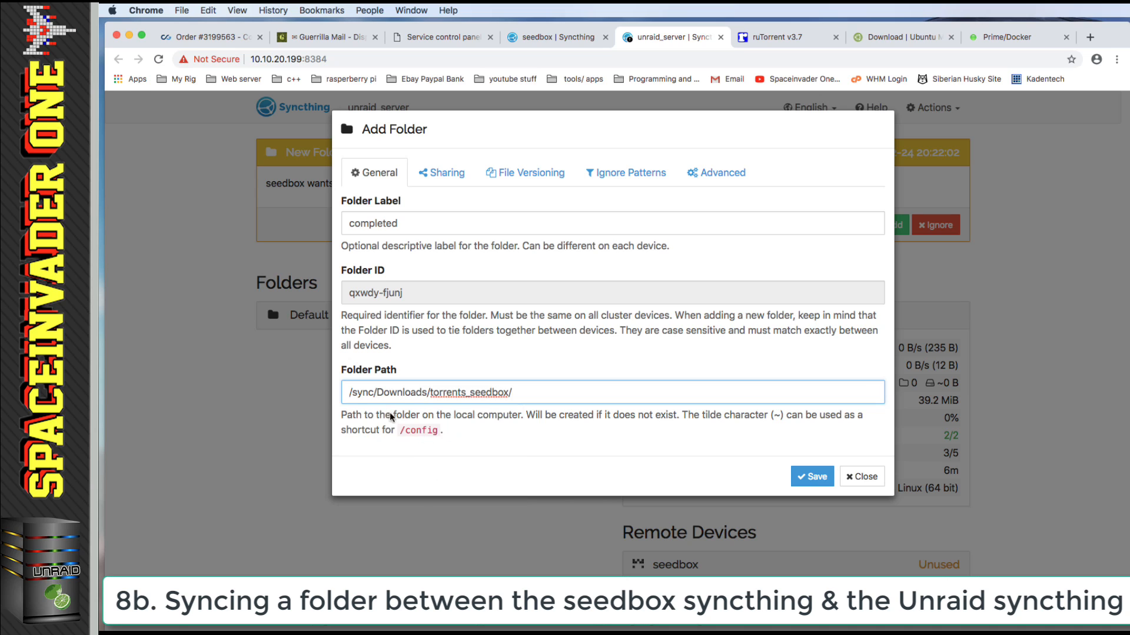
Set the new folder's type to Receive Only and file pull order to Newest First, and save it
{"action": "left_click", "coordinate": [715, 173]}
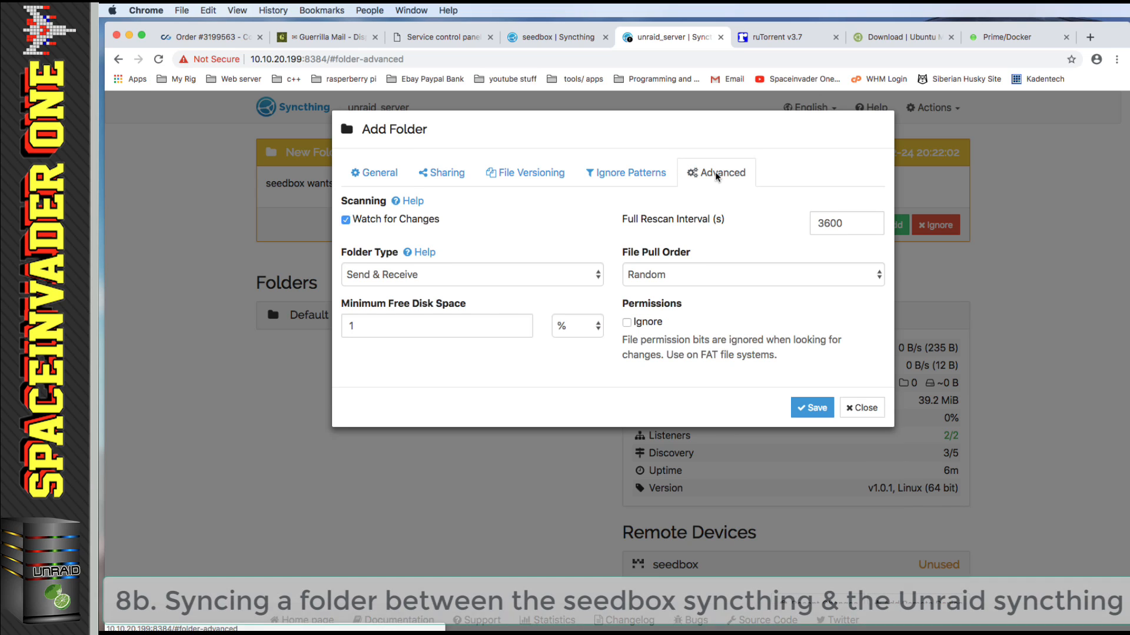
{"action": "left_click", "coordinate": [596, 276]}
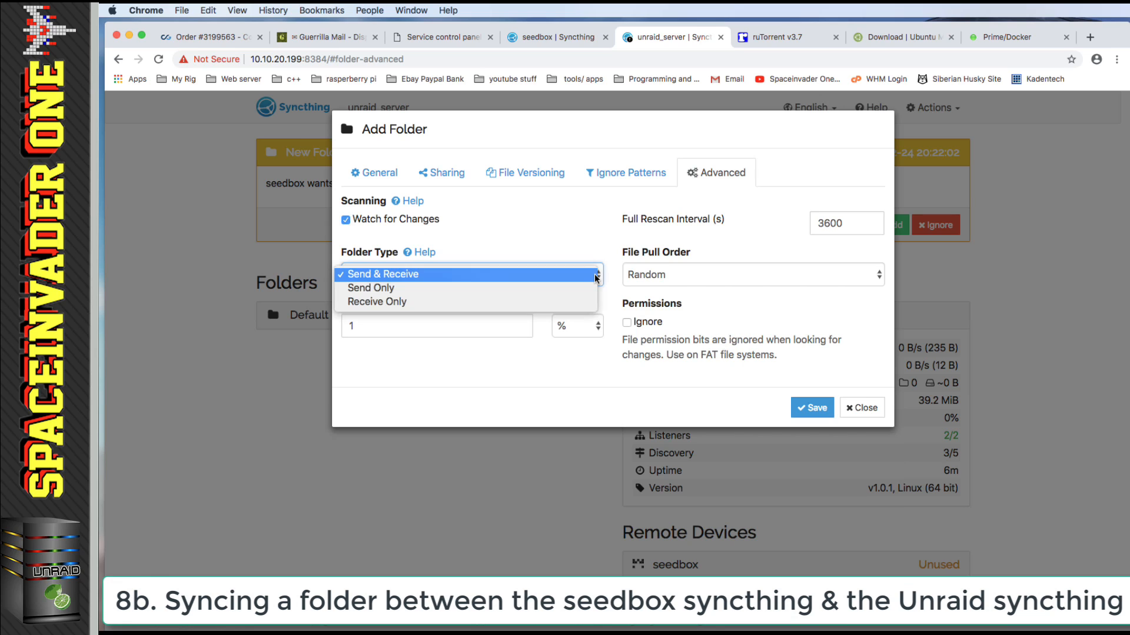
{"action": "left_click", "coordinate": [560, 303]}
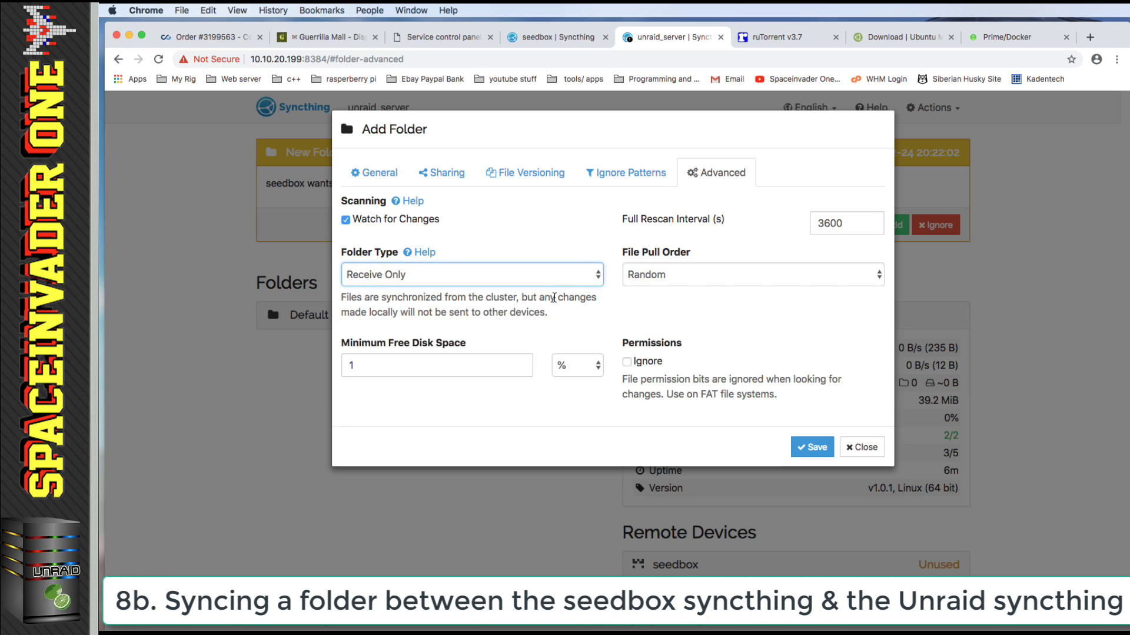
{"action": "left_click", "coordinate": [688, 275]}
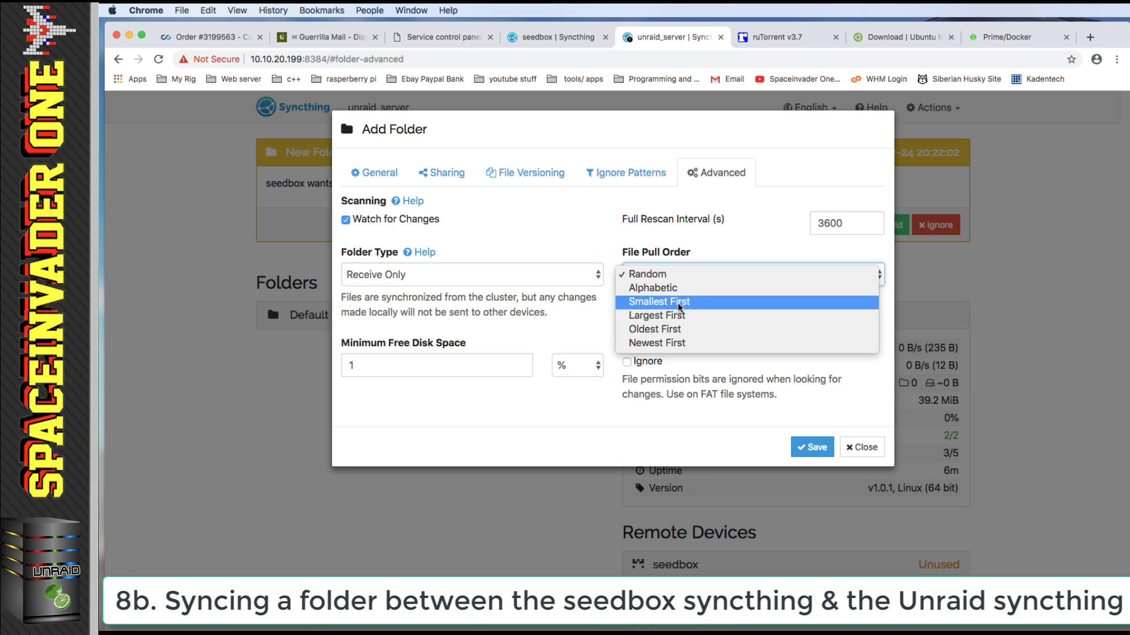
{"action": "left_click", "coordinate": [667, 343]}
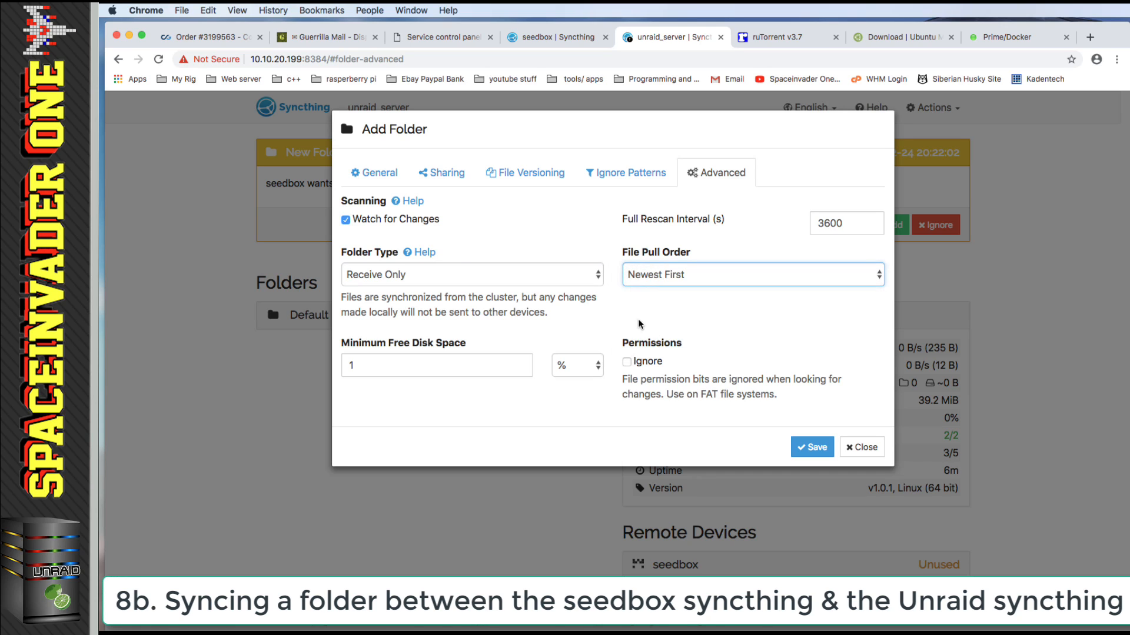
{"action": "left_click", "coordinate": [809, 447]}
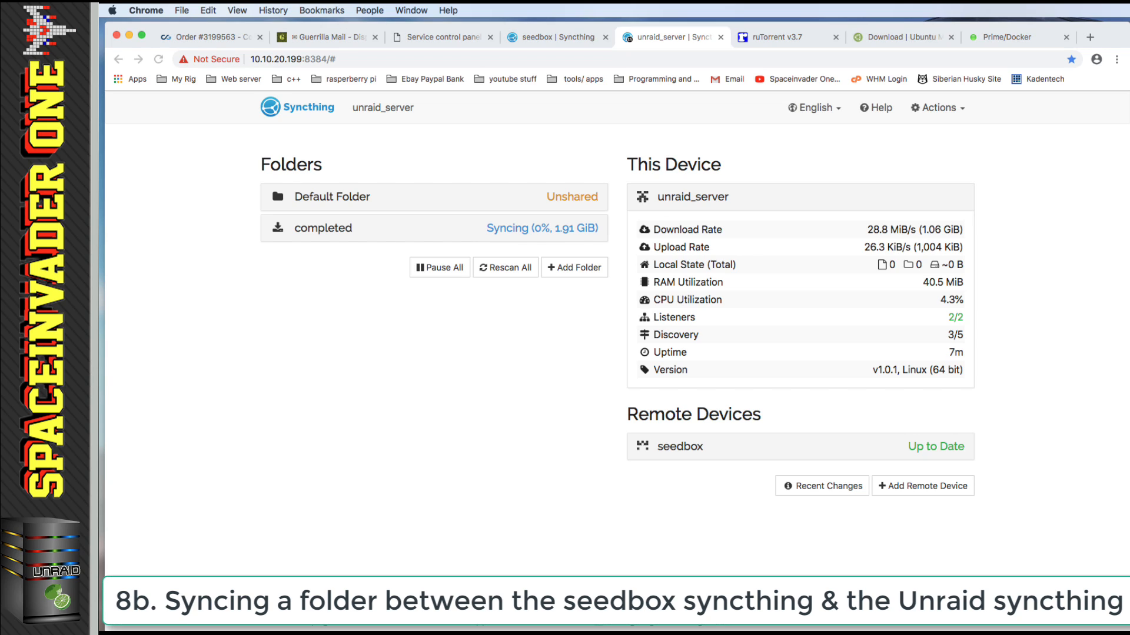
Check the torrents_seedbox folder in Finder for the synced Ubuntu MATE ISO, return to Downloads and minimise the Finder window
{"action": "left_click", "coordinate": [346, 233]}
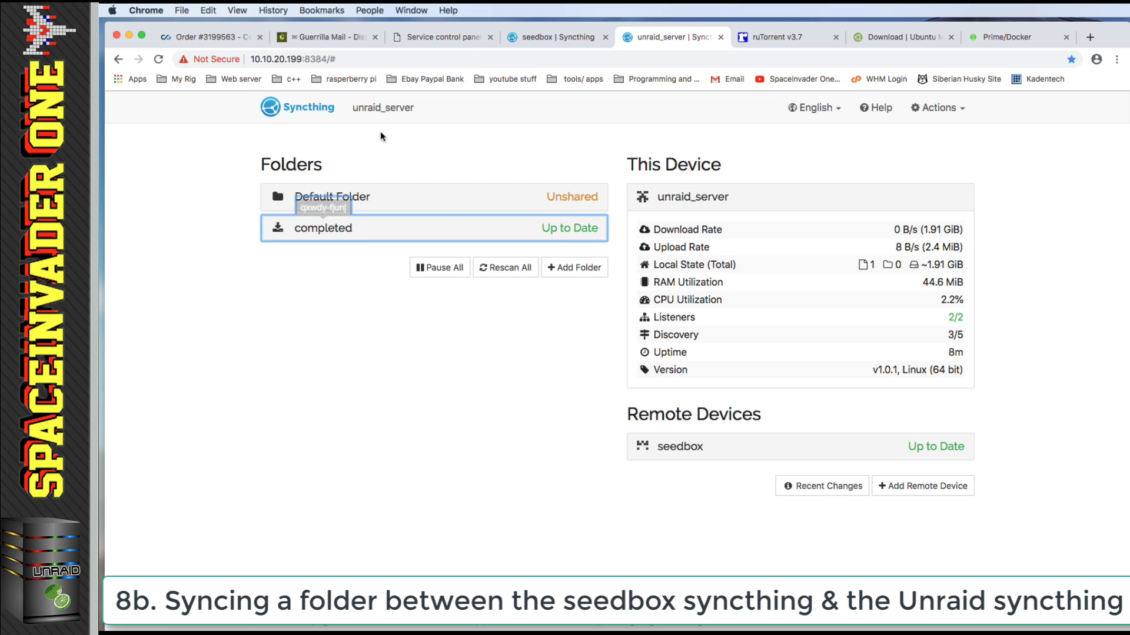
{"action": "key", "text": "super+Tab"}
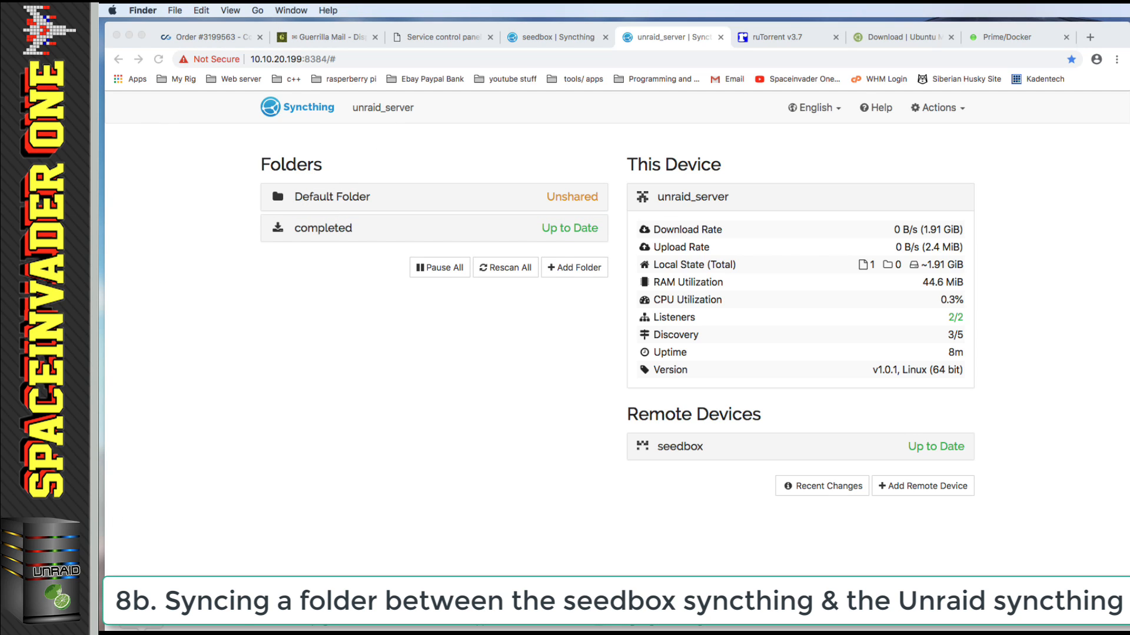
{"action": "double_click", "coordinate": [689, 197]}
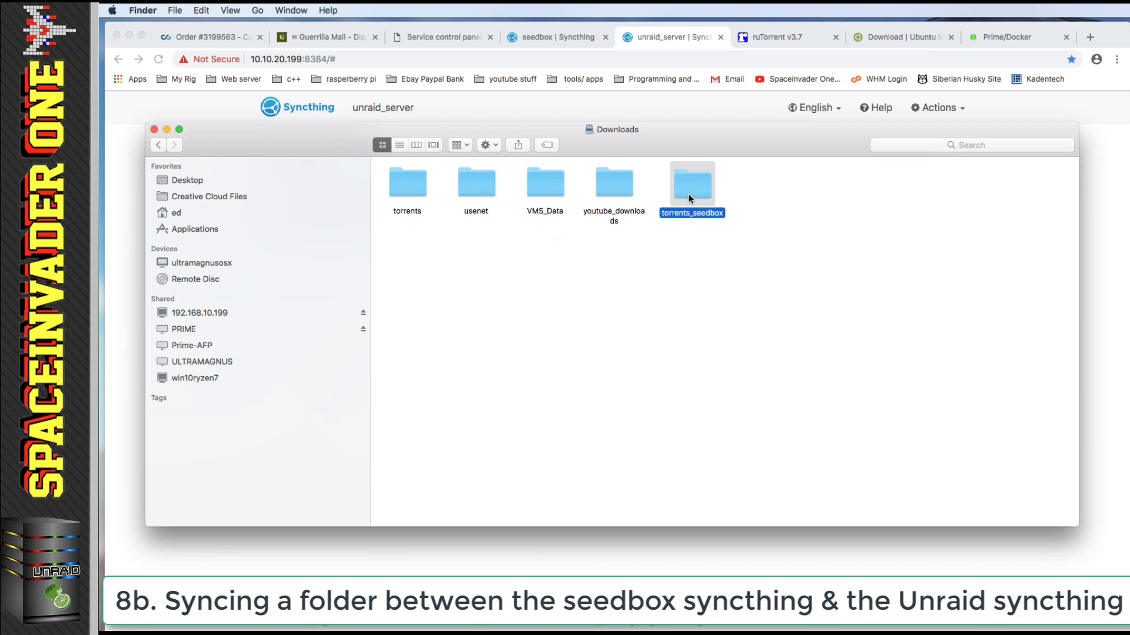
{"action": "left_click", "coordinate": [428, 194]}
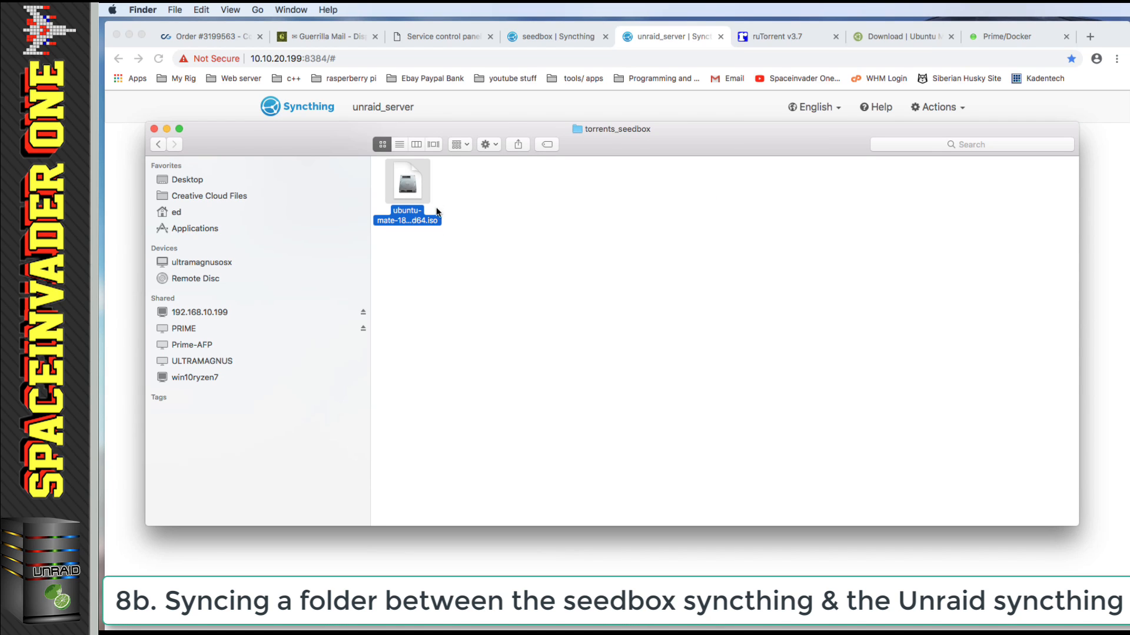
{"action": "left_click", "coordinate": [158, 144]}
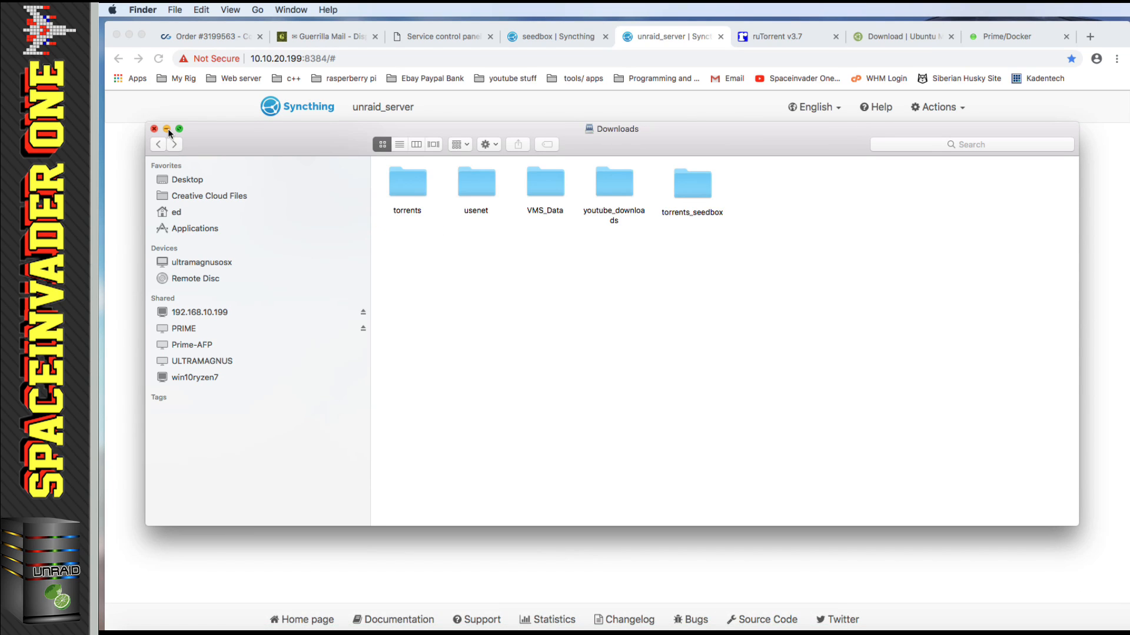
{"action": "left_click", "coordinate": [167, 129]}
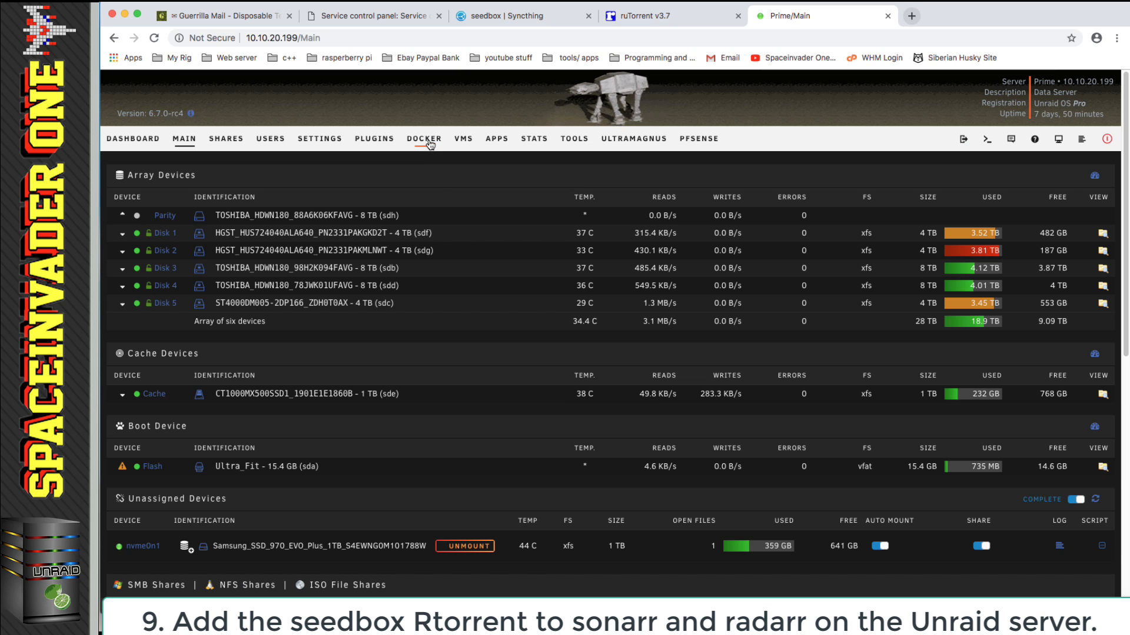
Open the web interface of the binhex-sonarr container from Unraid's Docker containers
{"action": "left_click", "coordinate": [426, 139]}
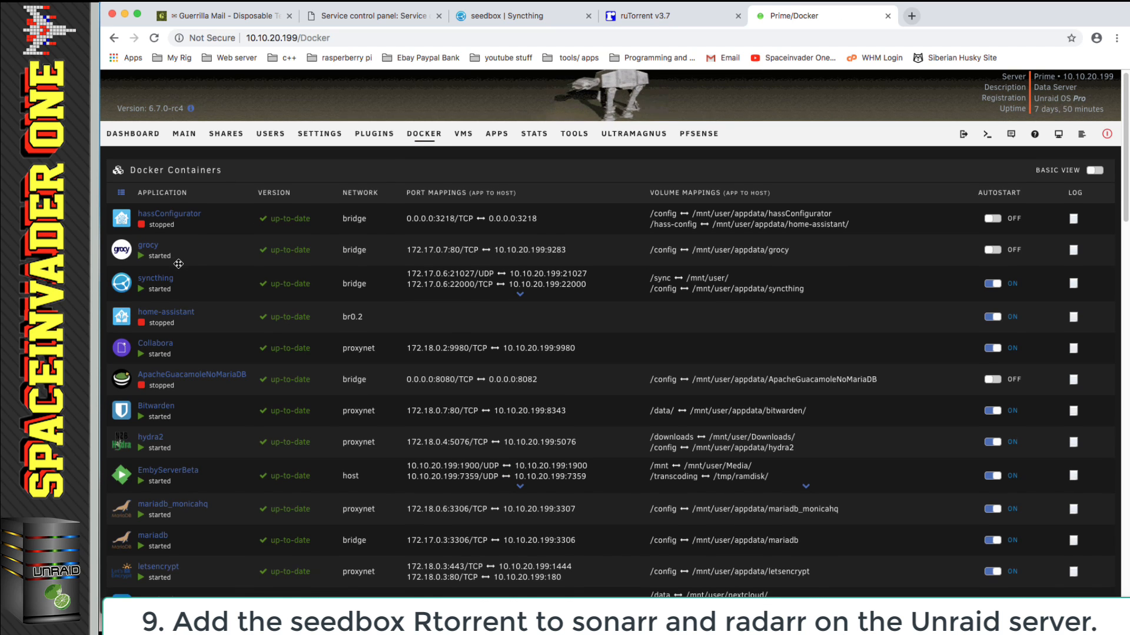
{"action": "scroll", "coordinate": [180, 268], "scroll_direction": "down", "scroll_amount": 3}
{"action": "scroll", "coordinate": [180, 268], "scroll_direction": "down", "scroll_amount": 10}
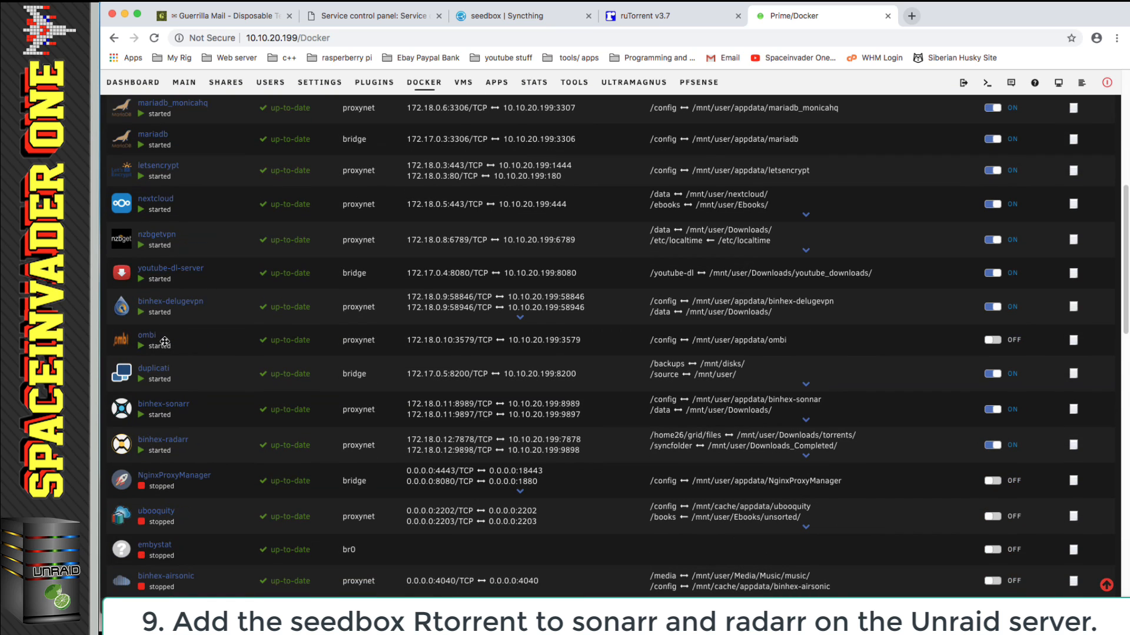
{"action": "left_click", "coordinate": [122, 409]}
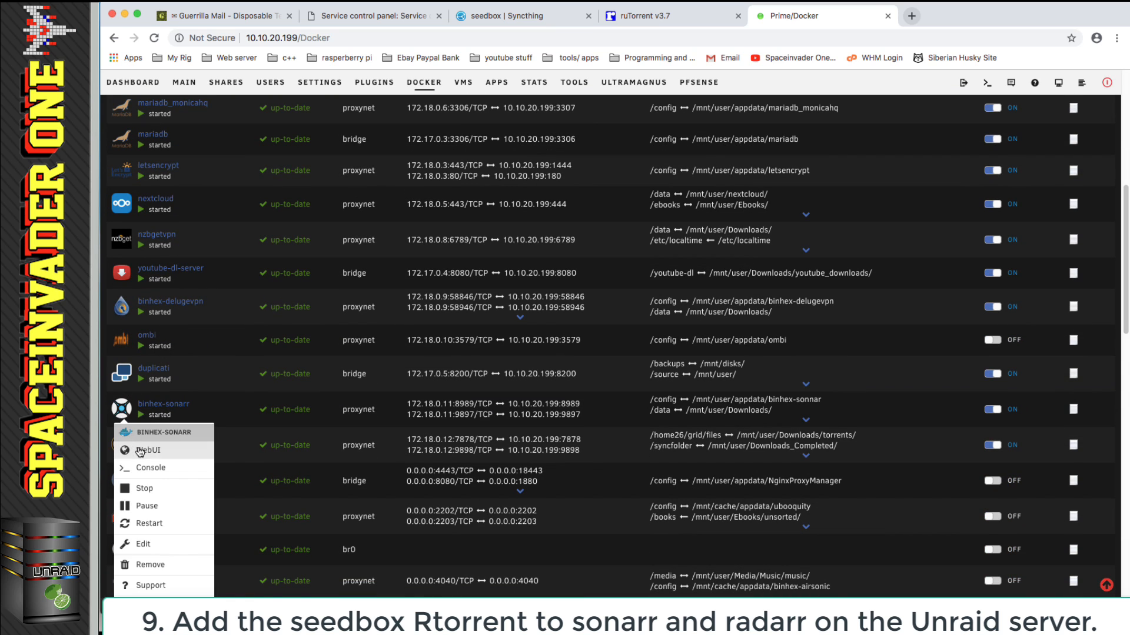
{"action": "left_click", "coordinate": [138, 450]}
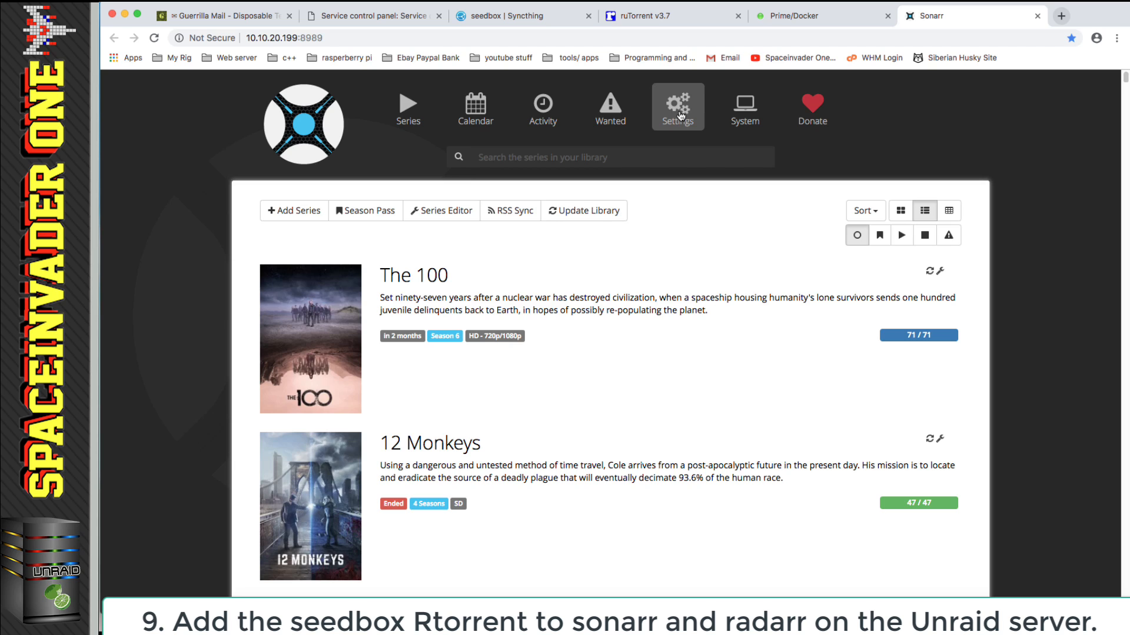
Add an rTorrent download client in Sonarr's settings and name it seedbox
{"action": "left_click", "coordinate": [680, 115]}
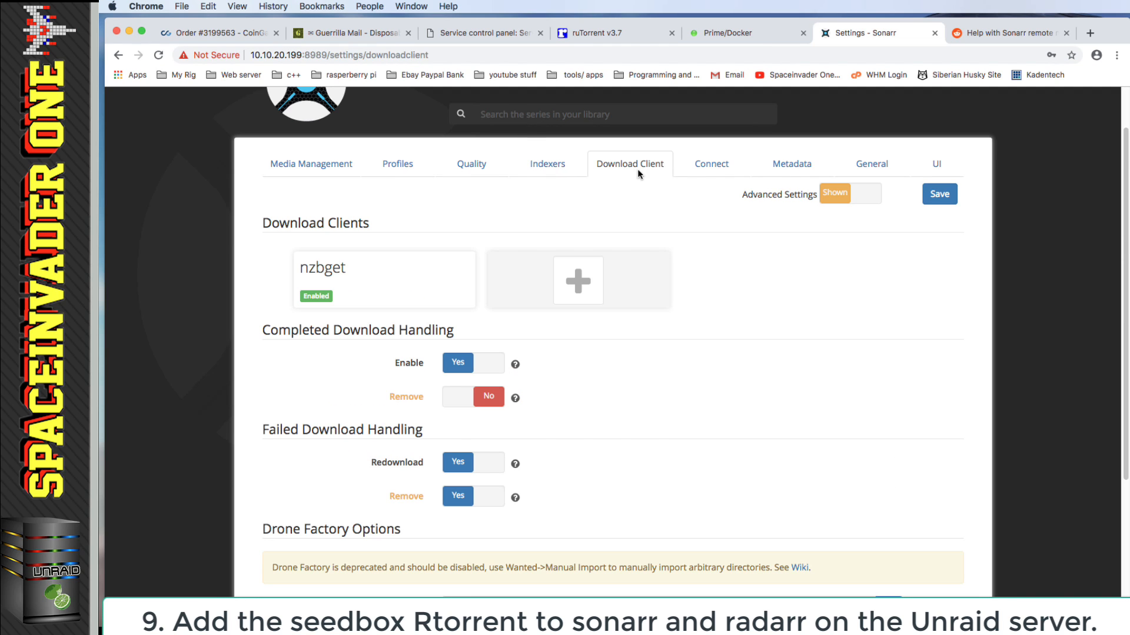
{"action": "left_click", "coordinate": [525, 284]}
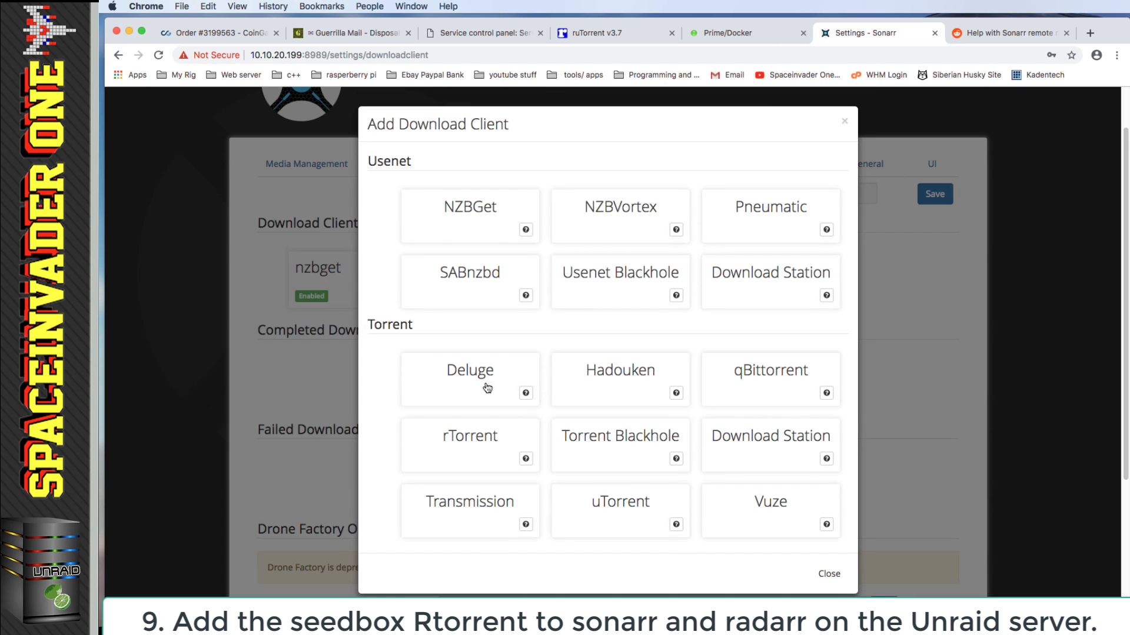
{"action": "left_click", "coordinate": [480, 436]}
{"action": "left_click", "coordinate": [516, 205]}
{"action": "type", "text": "see"}
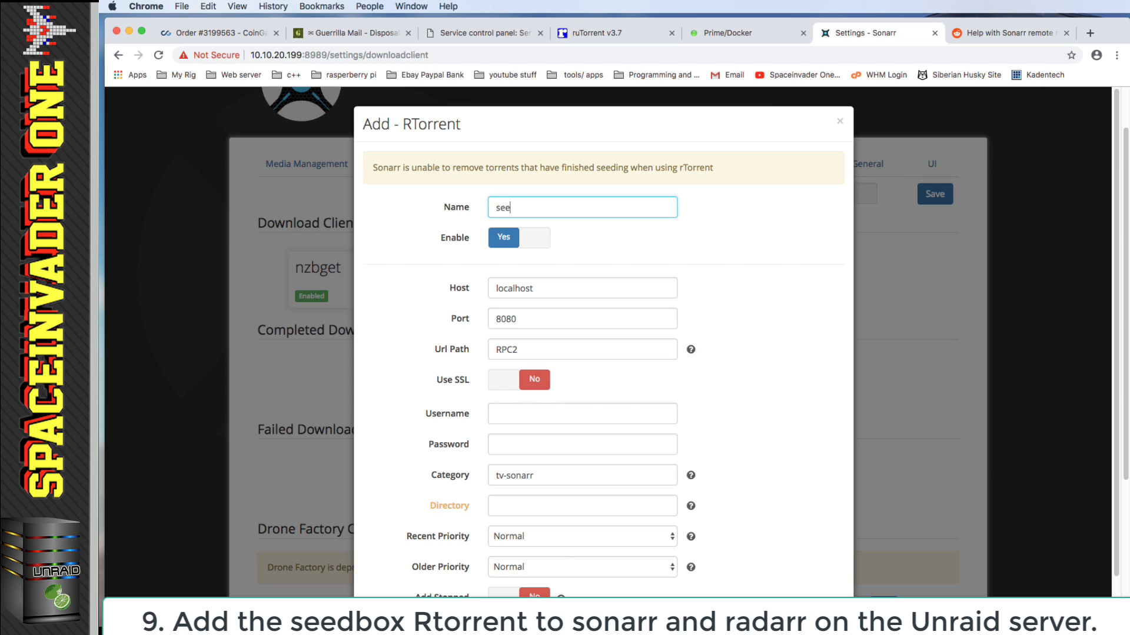
{"action": "type", "text": "dbo"}
Show ruTorrent's details in the Ultraseedbox control panel and copy the host part of its RPC address
{"action": "left_click", "coordinate": [499, 36]}
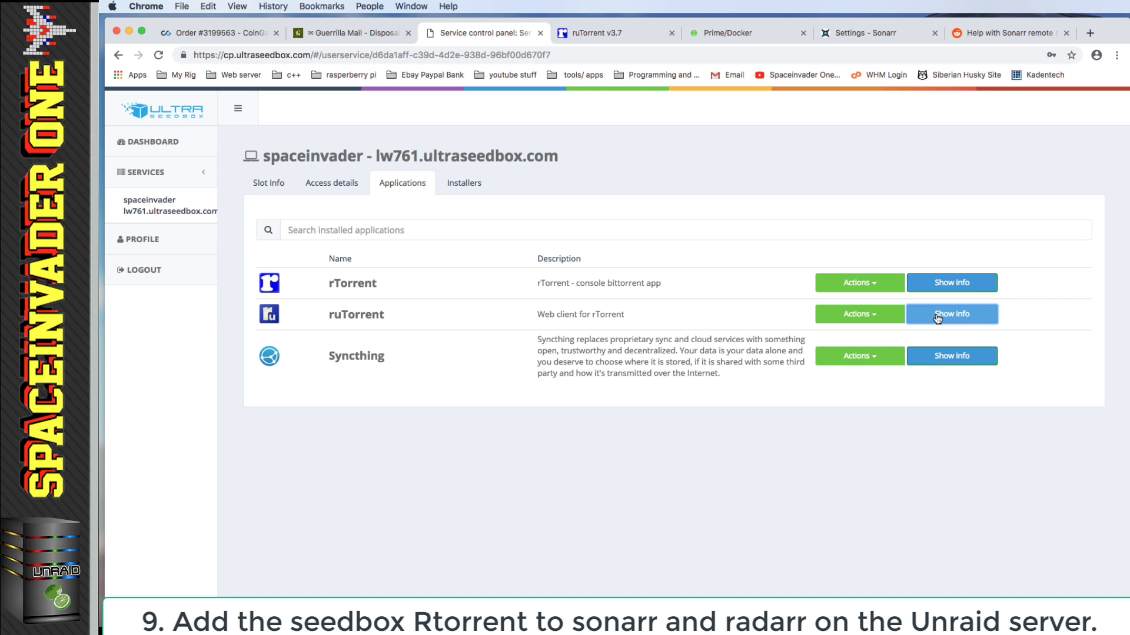
{"action": "left_click", "coordinate": [938, 318]}
{"action": "left_click_drag", "start_coordinate": [681, 356], "coordinate": [970, 400]}
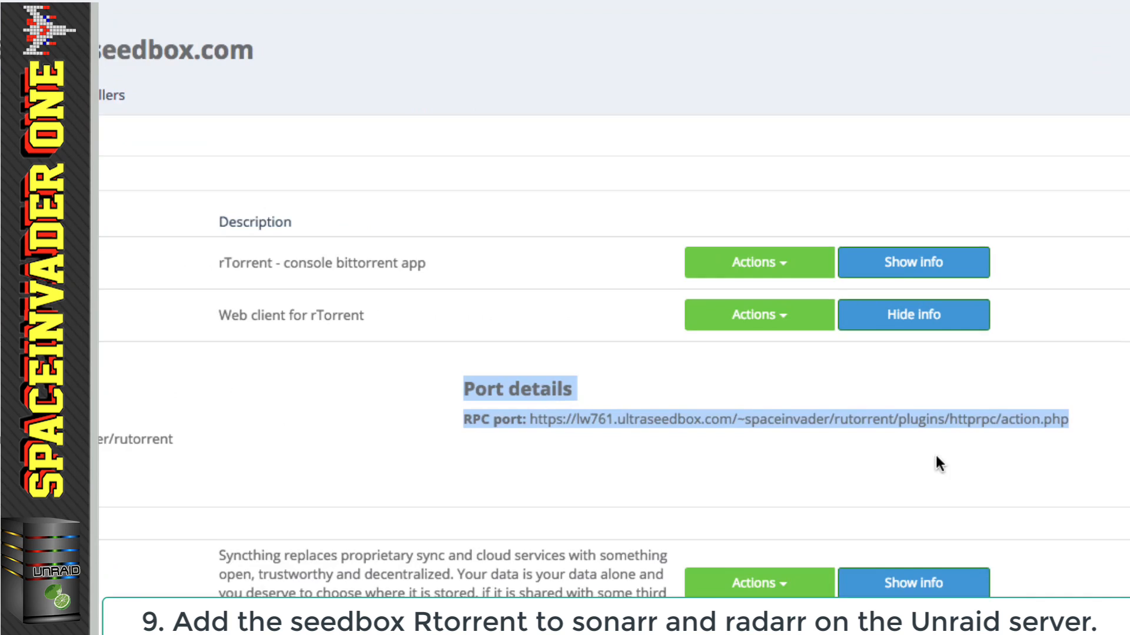
{"action": "left_click", "coordinate": [736, 462]}
{"action": "left_click_drag", "start_coordinate": [723, 424], "coordinate": [586, 417]}
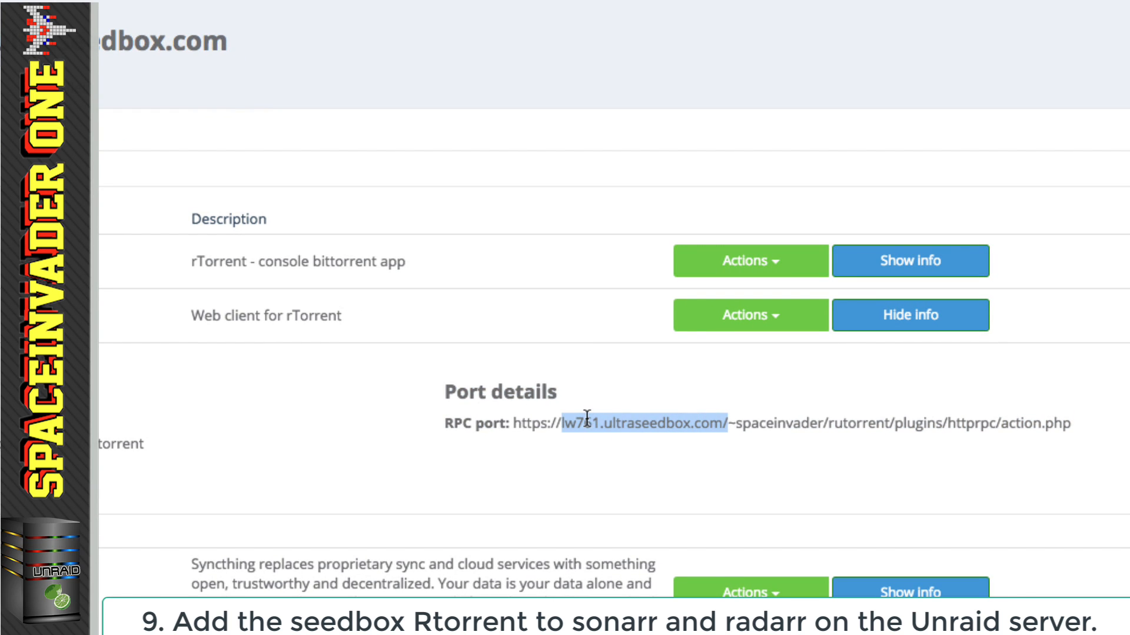
{"action": "right_click", "coordinate": [587, 424]}
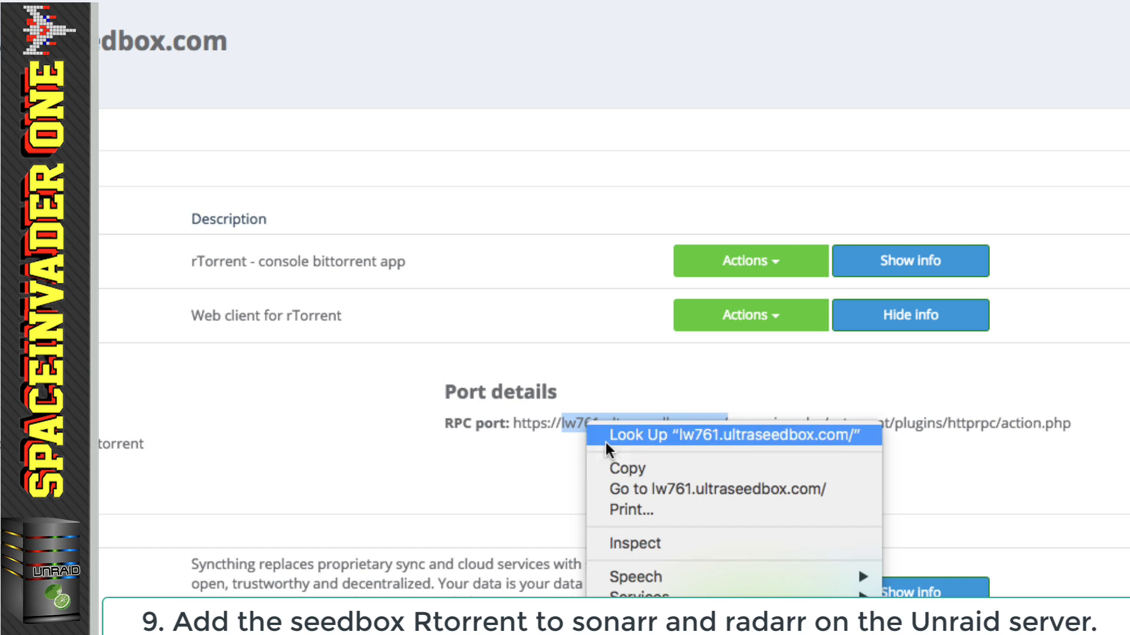
{"action": "left_click", "coordinate": [620, 468]}
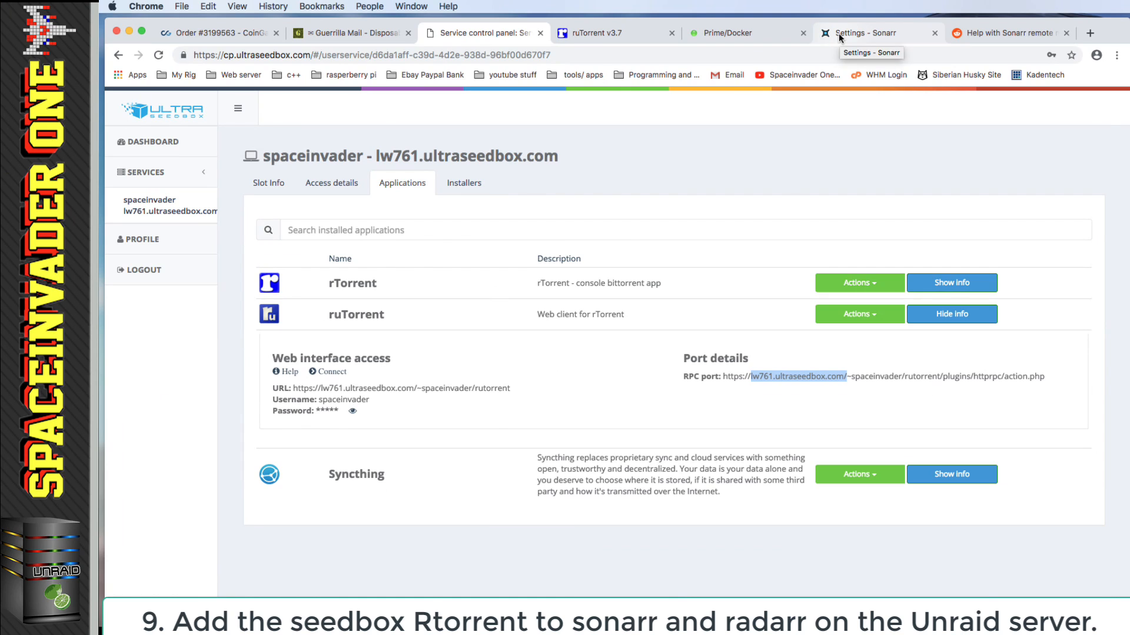
Set the Sonarr client's host to lw761.ultraseedbox.com and port to 443, and enable SSL
{"action": "left_click", "coordinate": [838, 33]}
{"action": "left_click", "coordinate": [532, 287]}
{"action": "left_click_drag", "start_coordinate": [531, 287], "coordinate": [491, 318]}
{"action": "right_click", "coordinate": [506, 288]}
{"action": "left_click", "coordinate": [530, 387]}
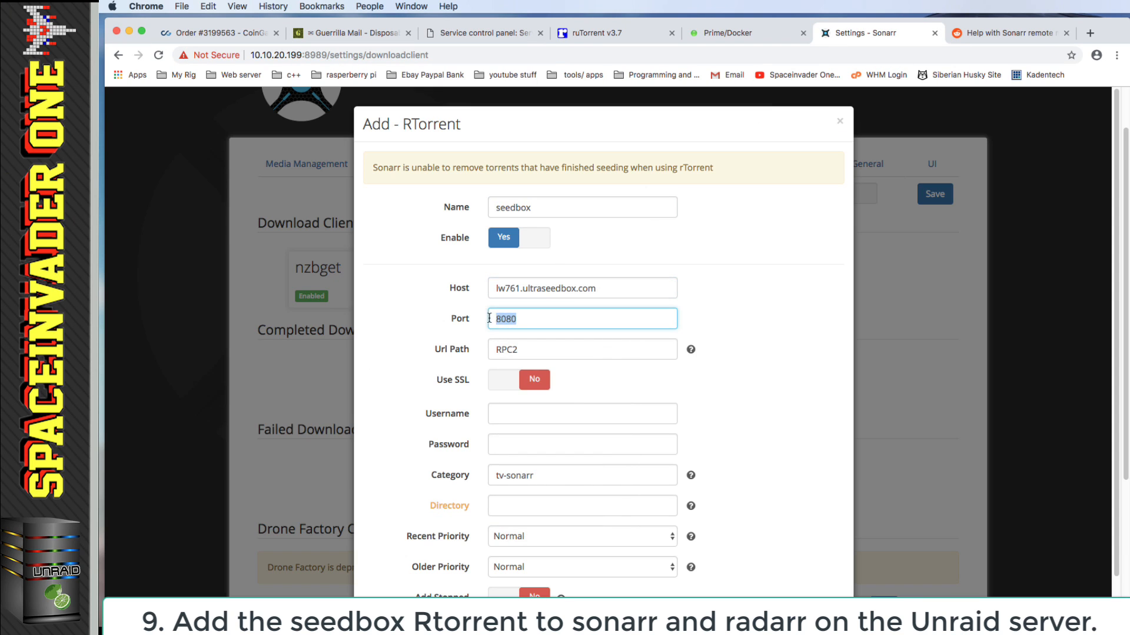
{"action": "type", "text": "443"}
{"action": "left_click", "coordinate": [500, 381]}
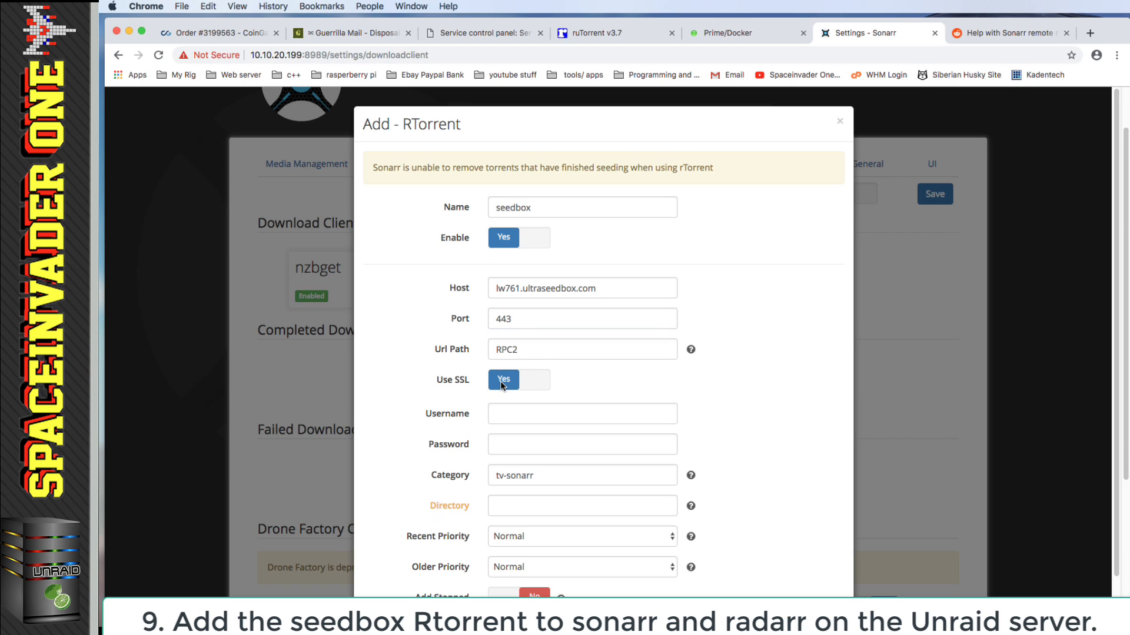
Replace the client's Url Path with ~spaceinvader/rutorrent/plugins/httprpc/action.php, copied from ruTorrent's RPC address in the Ultraseedbox control panel
{"action": "left_click_drag", "start_coordinate": [524, 354], "coordinate": [493, 349]}
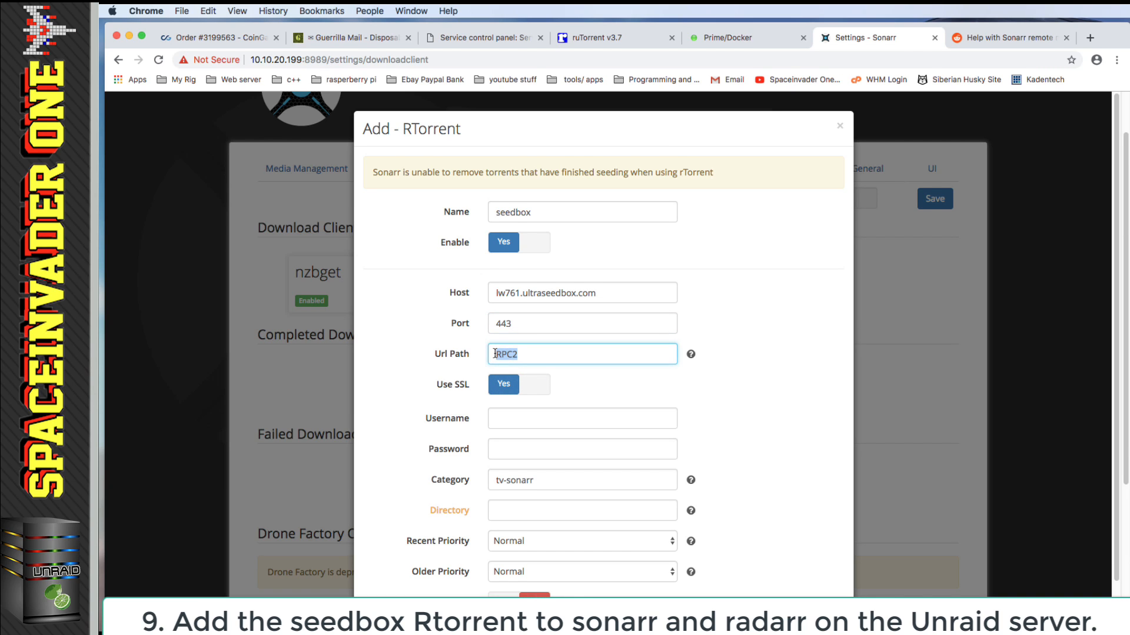
{"action": "key", "text": "BackSpace"}
{"action": "left_click", "coordinate": [490, 40]}
{"action": "left_click", "coordinate": [841, 421]}
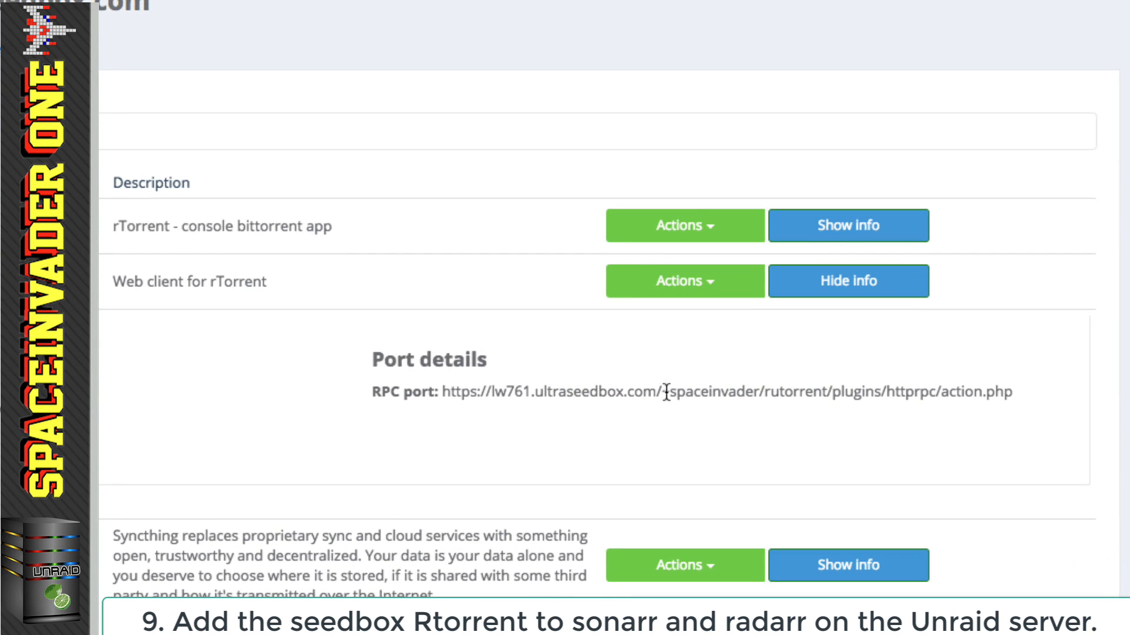
{"action": "left_click_drag", "start_coordinate": [661, 392], "coordinate": [1005, 392]}
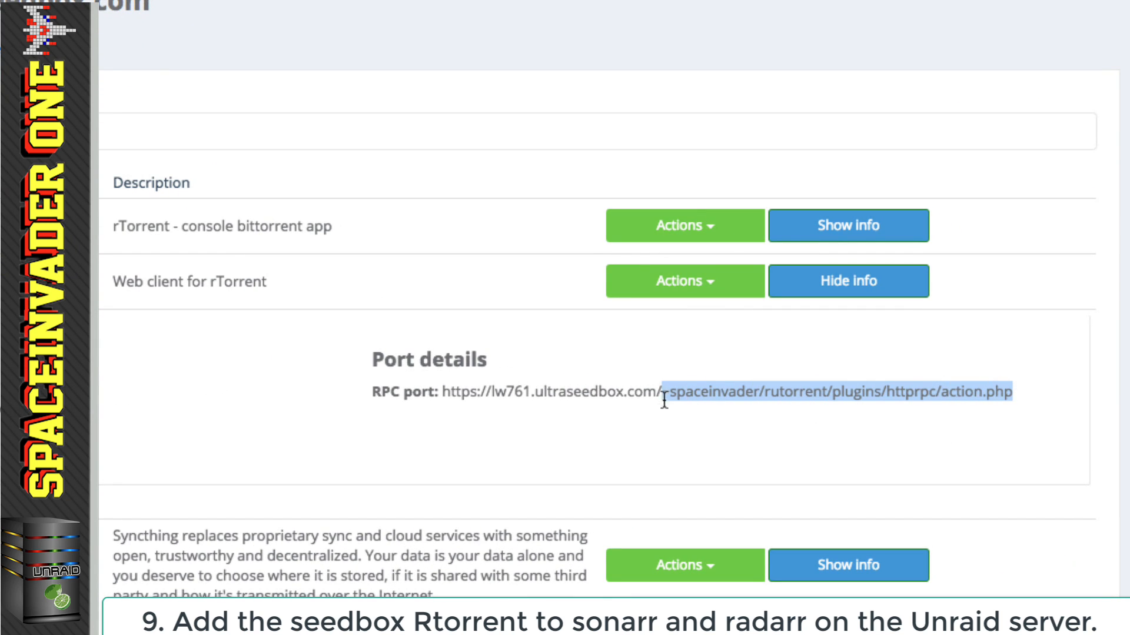
{"action": "right_click", "coordinate": [707, 390]}
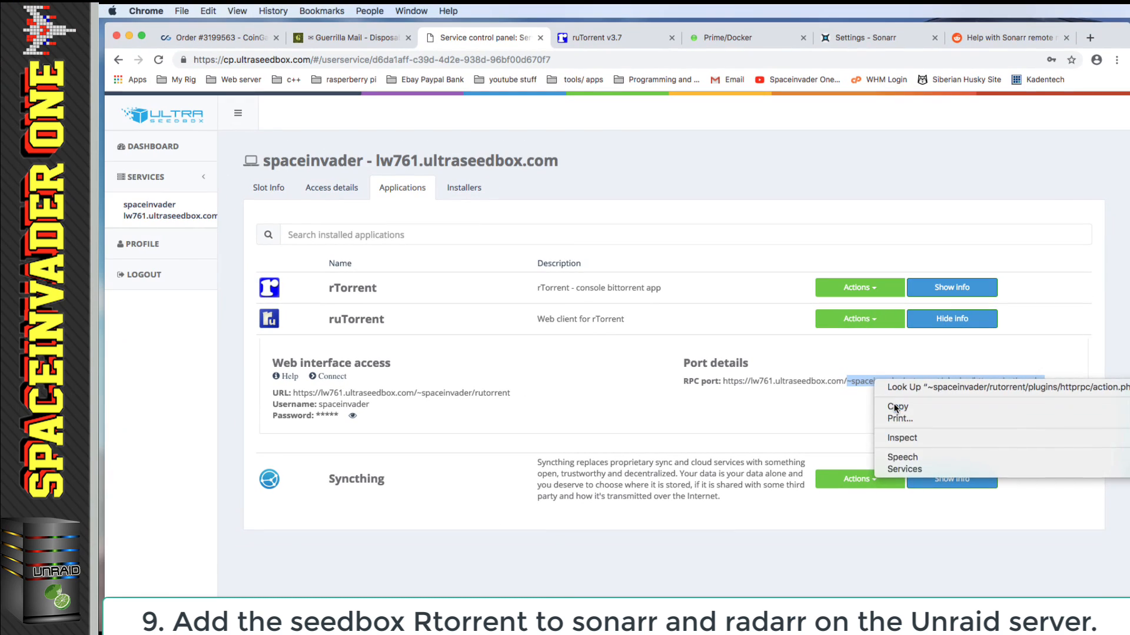
{"action": "left_click", "coordinate": [895, 408]}
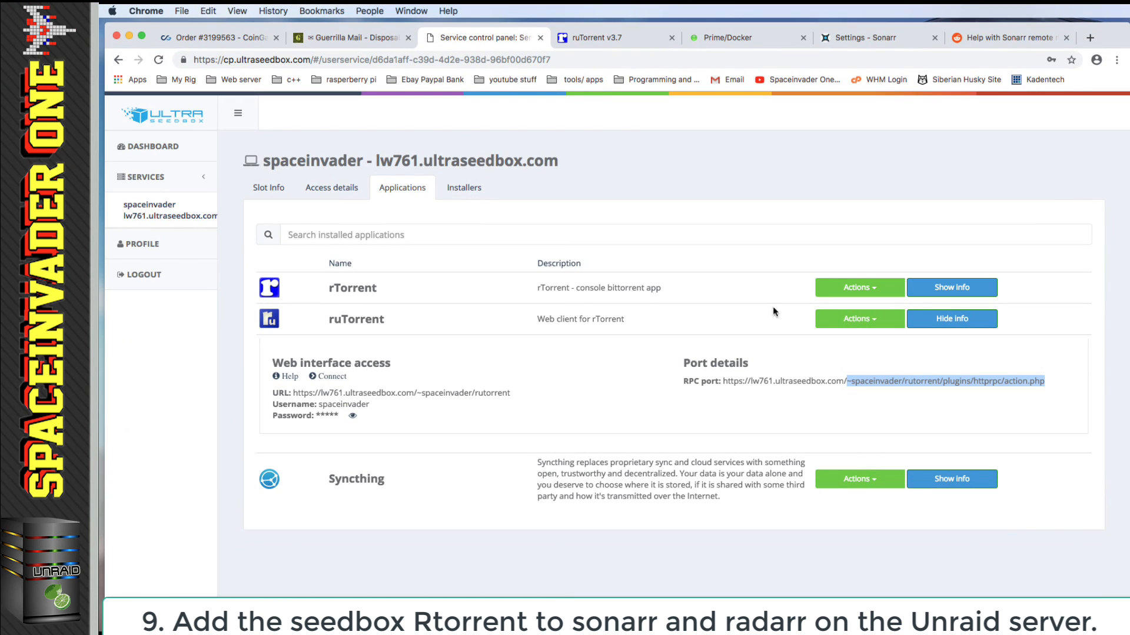
{"action": "left_click", "coordinate": [833, 37]}
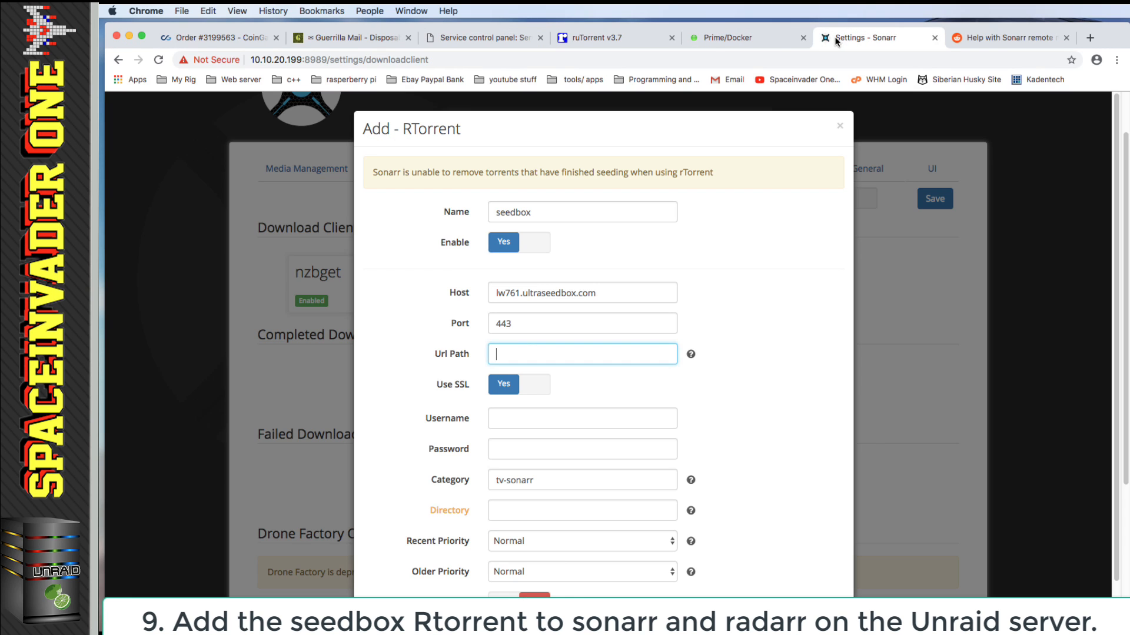
{"action": "right_click", "coordinate": [501, 354]}
{"action": "left_click", "coordinate": [533, 434]}
{"action": "left_click", "coordinate": [529, 416]}
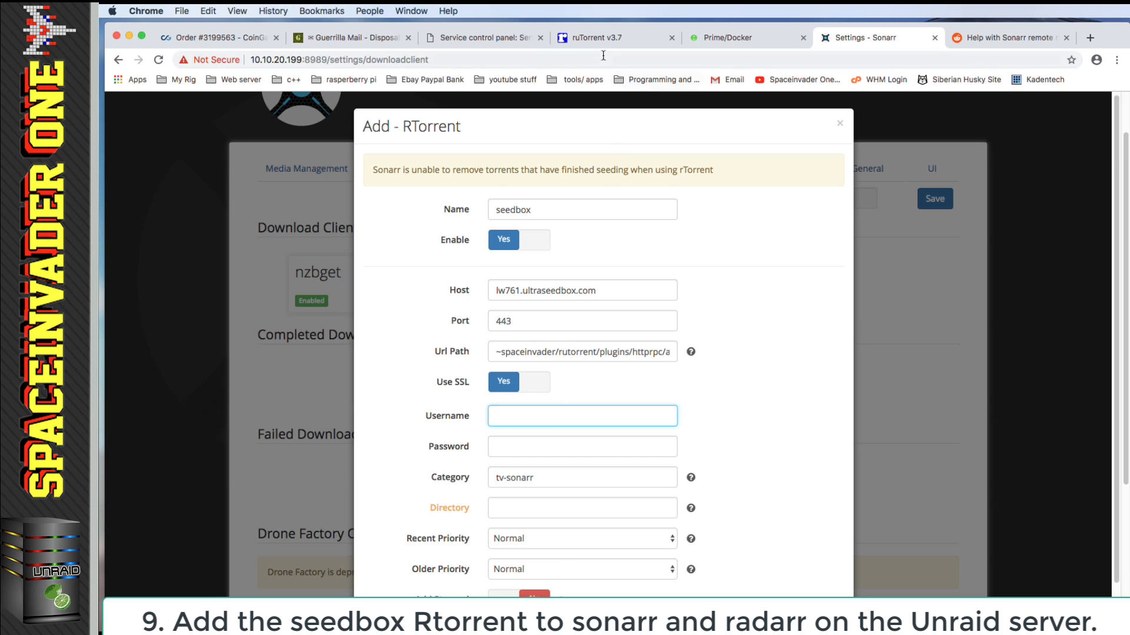
{"action": "left_click", "coordinate": [479, 37]}
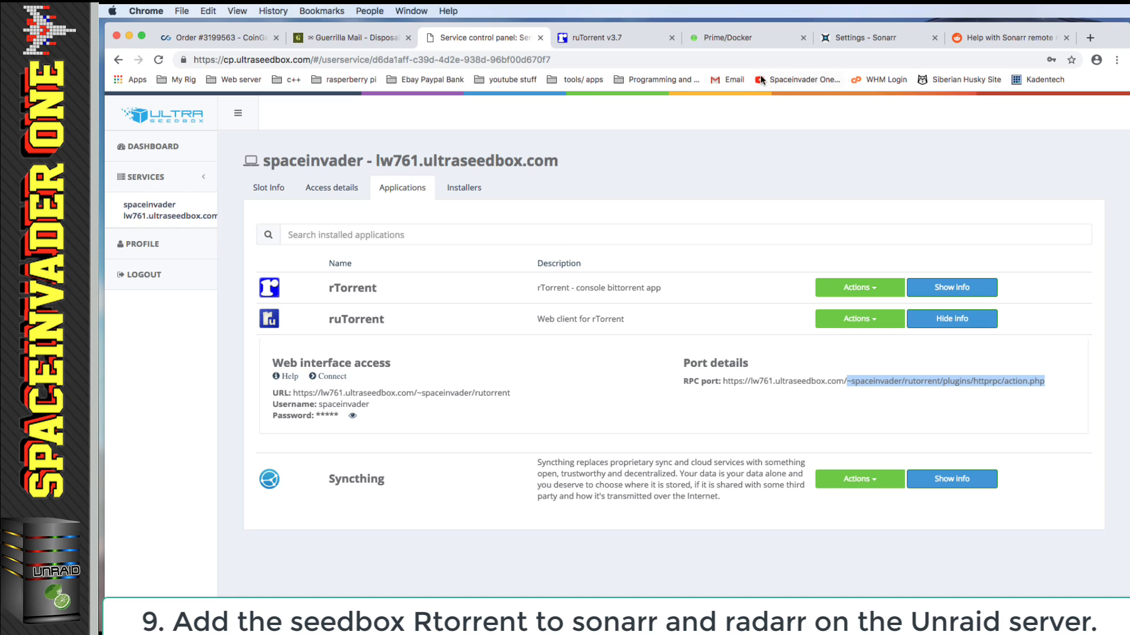
{"action": "left_click", "coordinate": [840, 37]}
{"action": "type", "text": "spaceinvader"}
{"action": "key", "text": "Tab"}
{"action": "type", "text": "••••••••••"}
Set the seedbox client's category to series and test its connection
{"action": "scroll", "coordinate": [613, 447], "scroll_direction": "down", "scroll_amount": 2}
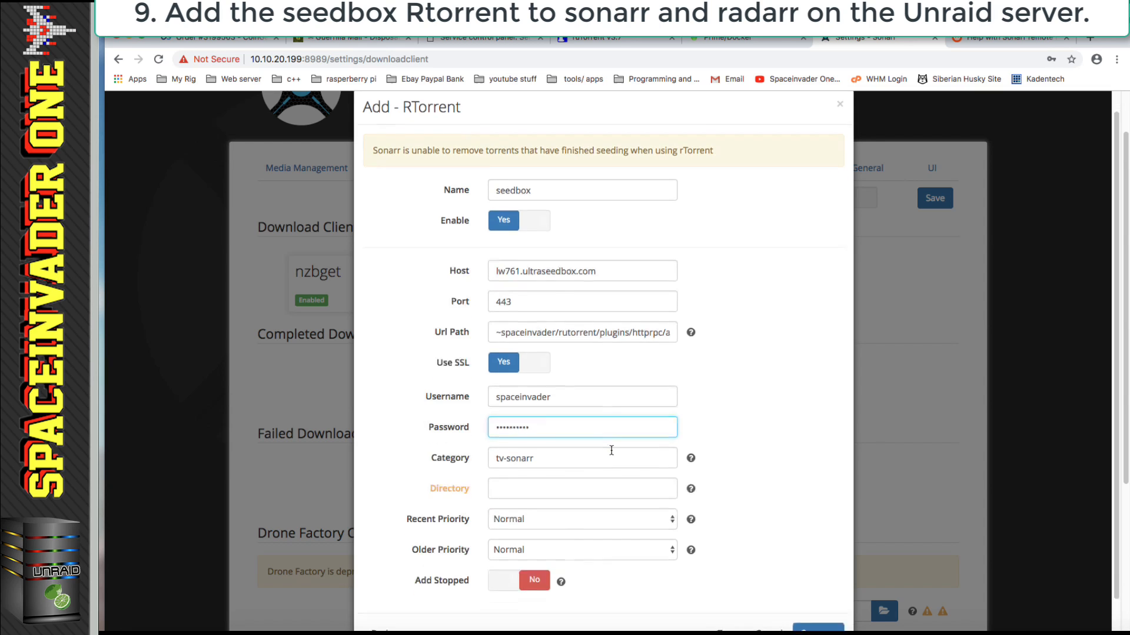
{"action": "left_click_drag", "start_coordinate": [543, 426], "coordinate": [489, 419]}
{"action": "type", "text": "ser"}
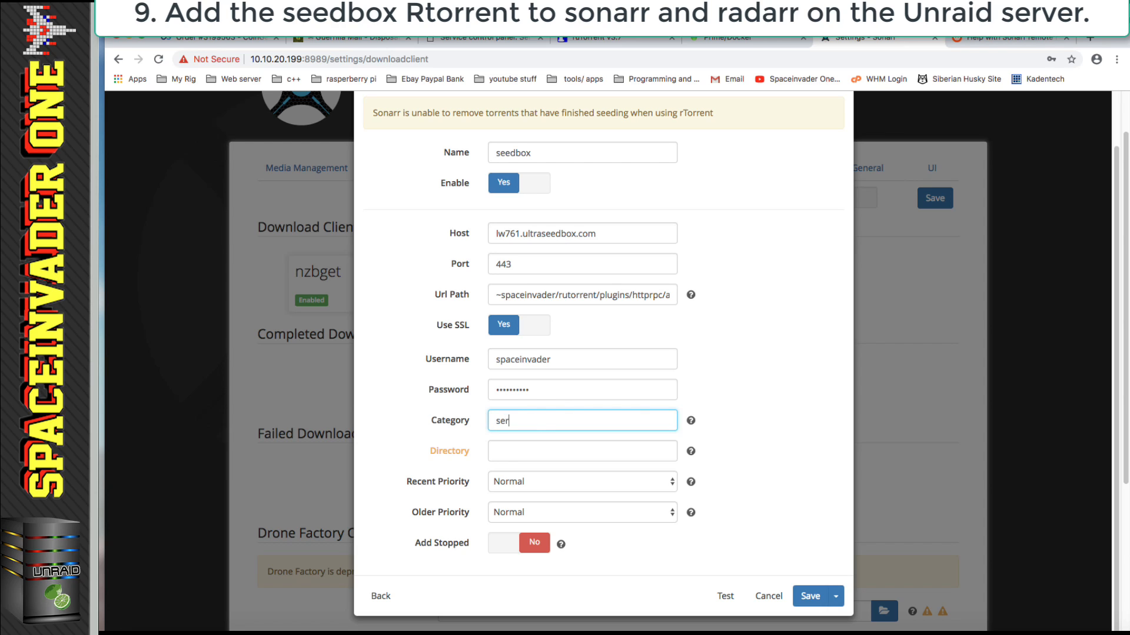
{"action": "type", "text": "ies"}
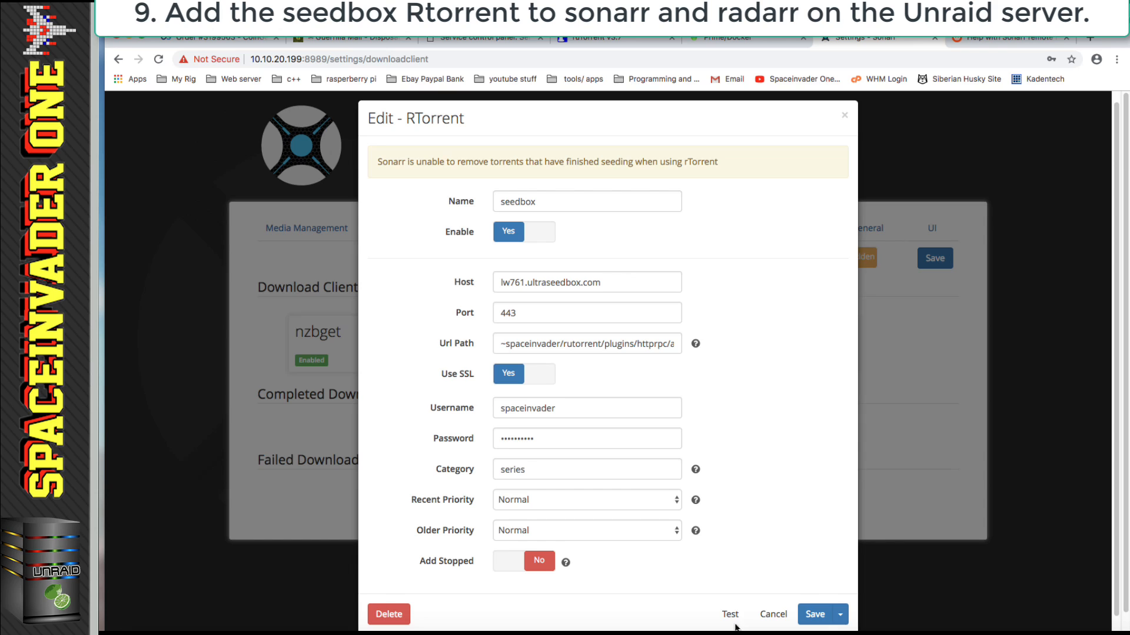
{"action": "left_click", "coordinate": [730, 615]}
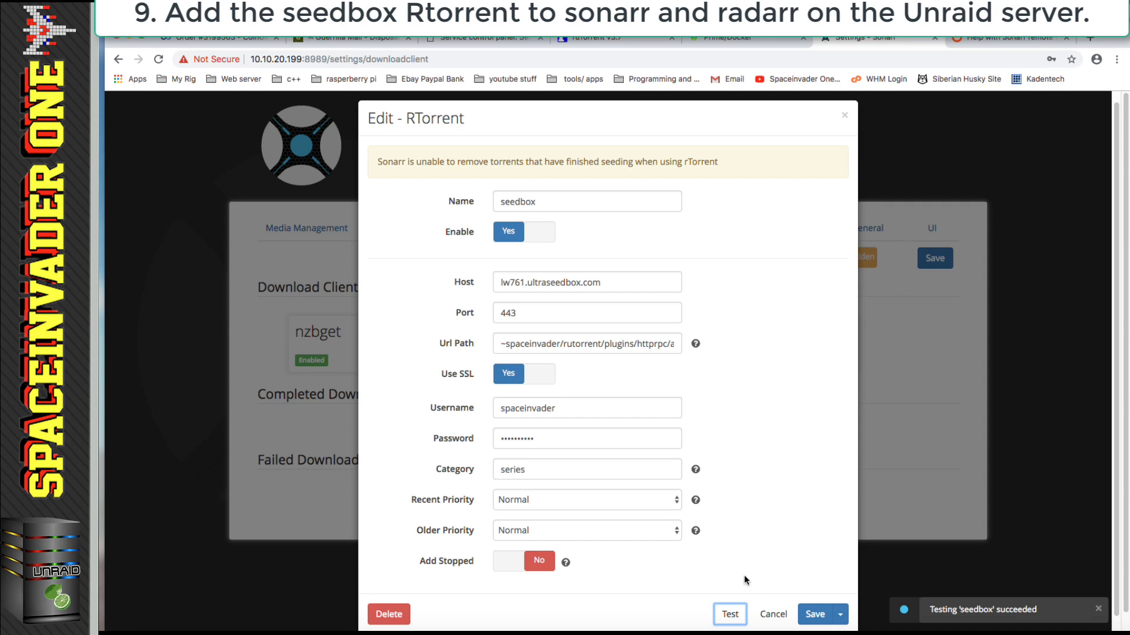
Copy the seedbox client's host address and save the client
{"action": "left_click", "coordinate": [591, 282]}
{"action": "right_click", "coordinate": [575, 286]}
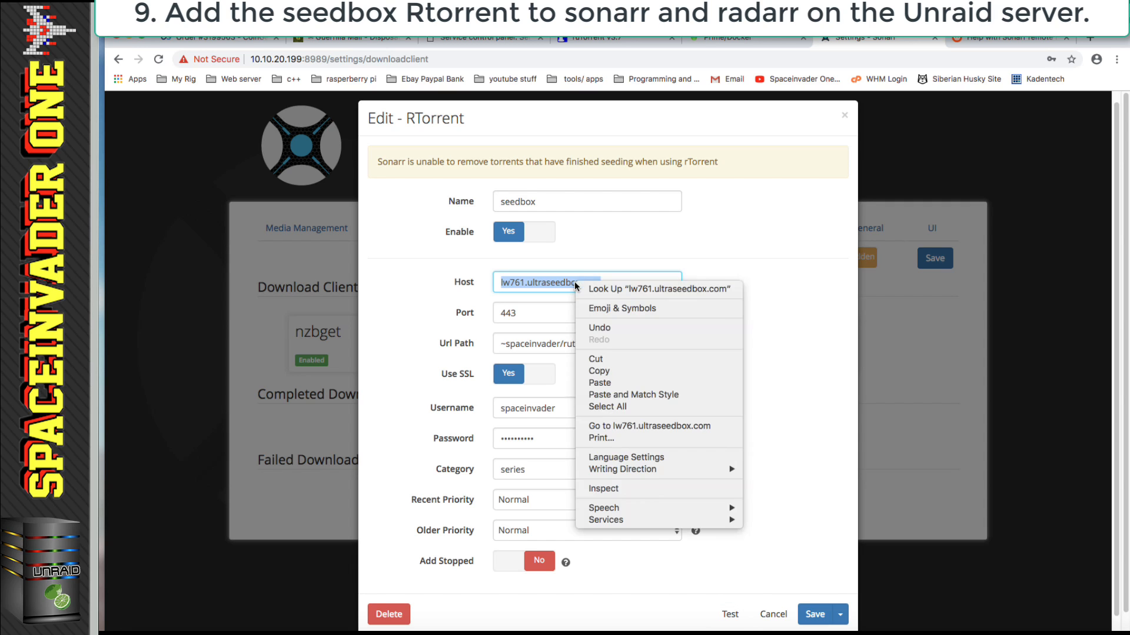
{"action": "left_click", "coordinate": [609, 371]}
{"action": "left_click", "coordinate": [816, 615]}
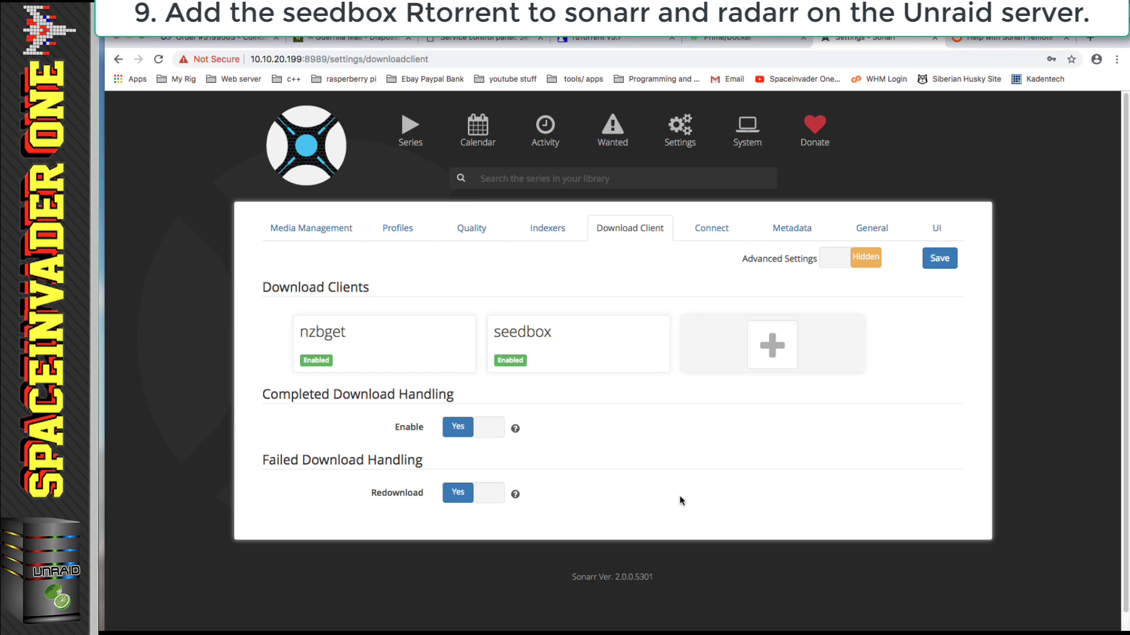
Show Sonarr's advanced download client settings and go to the Remote Path Mappings
{"action": "left_click", "coordinate": [832, 261]}
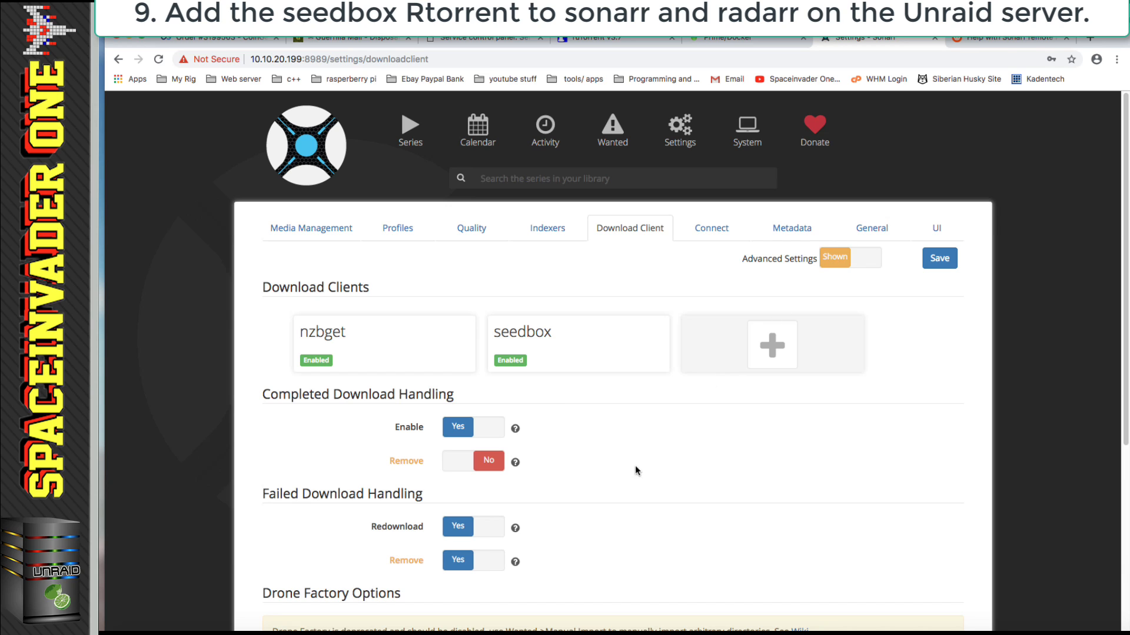
{"action": "scroll", "coordinate": [635, 470], "scroll_direction": "down", "scroll_amount": 2}
{"action": "scroll", "coordinate": [633, 465], "scroll_direction": "down", "scroll_amount": 2}
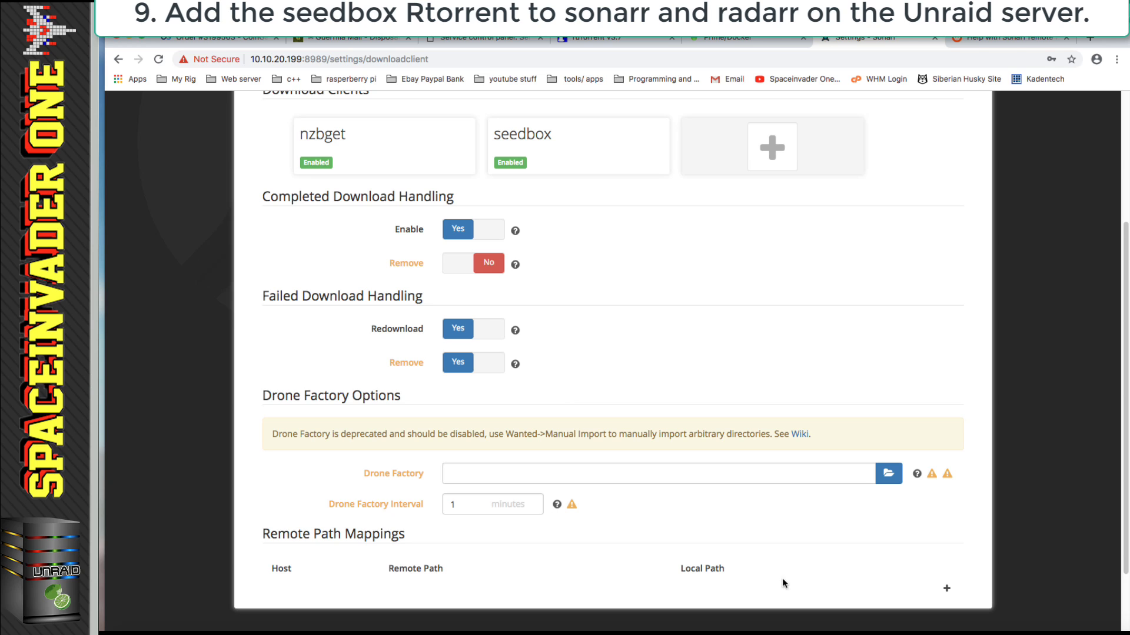
Add a remote path mapping in Sonarr and paste the copied seedbox address lw761.ultraseedbox.com as its host
{"action": "left_click", "coordinate": [945, 589]}
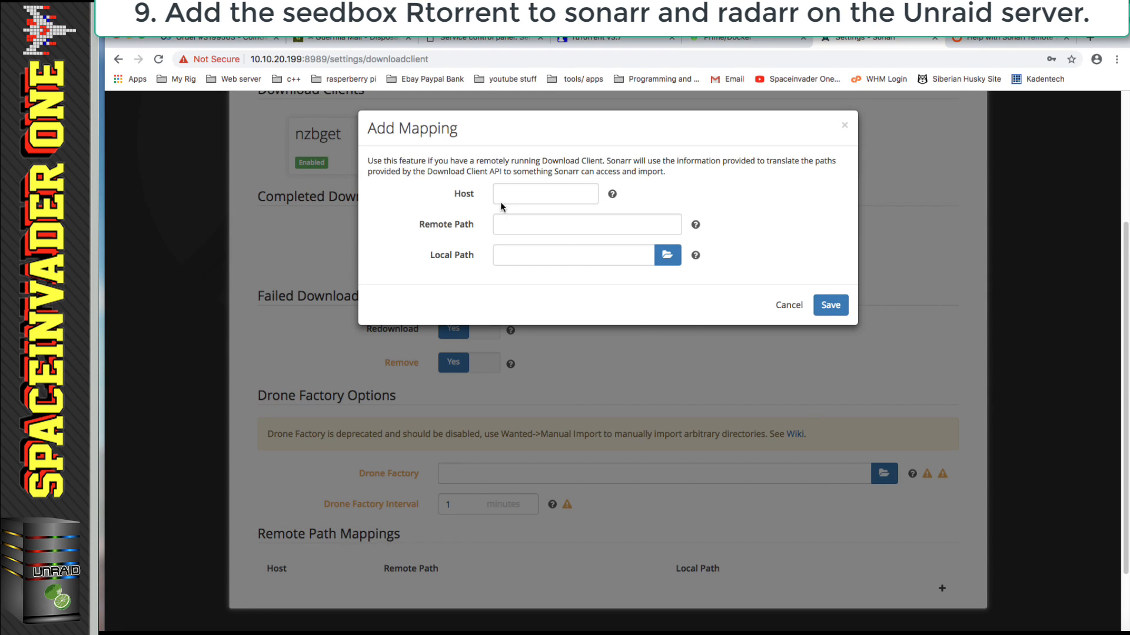
{"action": "left_click", "coordinate": [502, 197]}
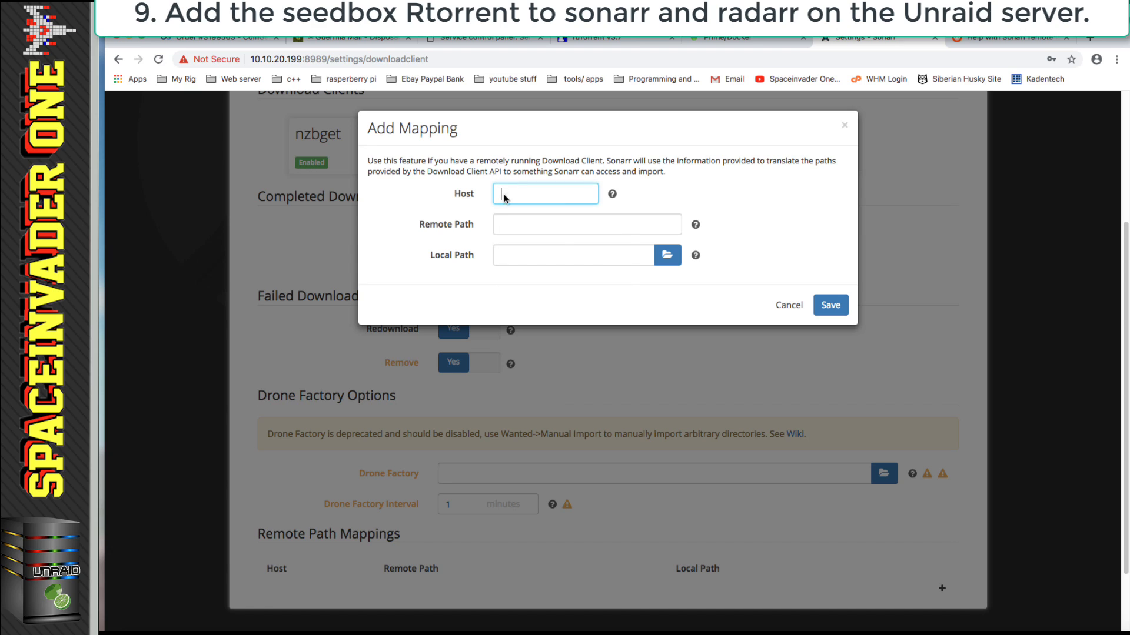
{"action": "right_click", "coordinate": [504, 198]}
{"action": "left_click", "coordinate": [535, 276]}
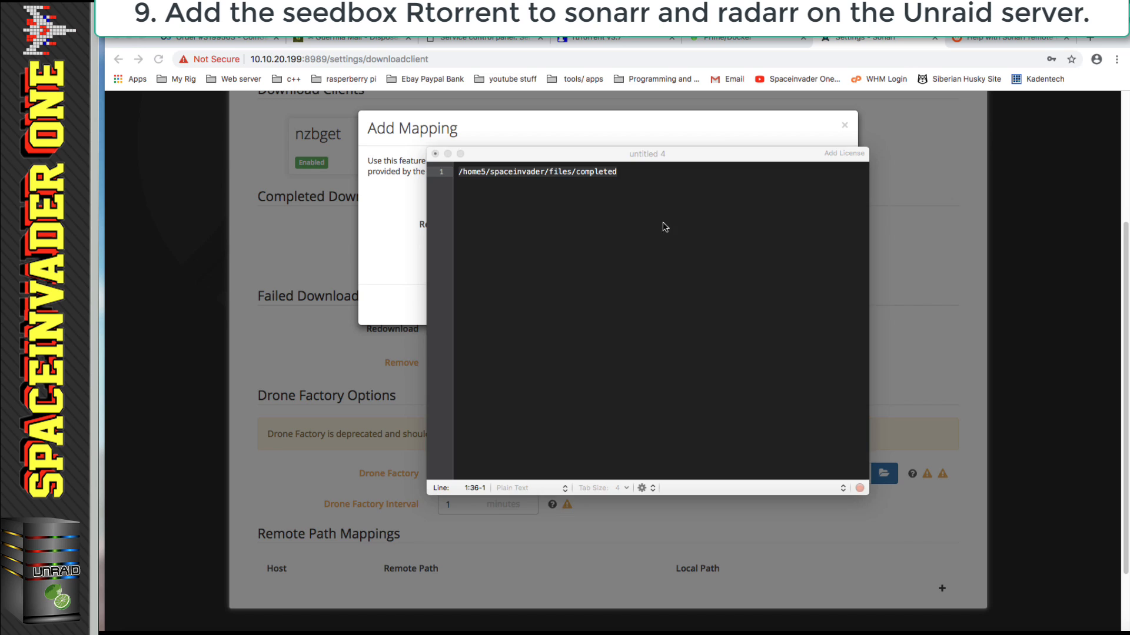
Copy /home5/spaceinvader/files/completed from the text editor note and paste it as the mapping's remote path
{"action": "left_click", "coordinate": [466, 173]}
{"action": "right_click", "coordinate": [474, 172]}
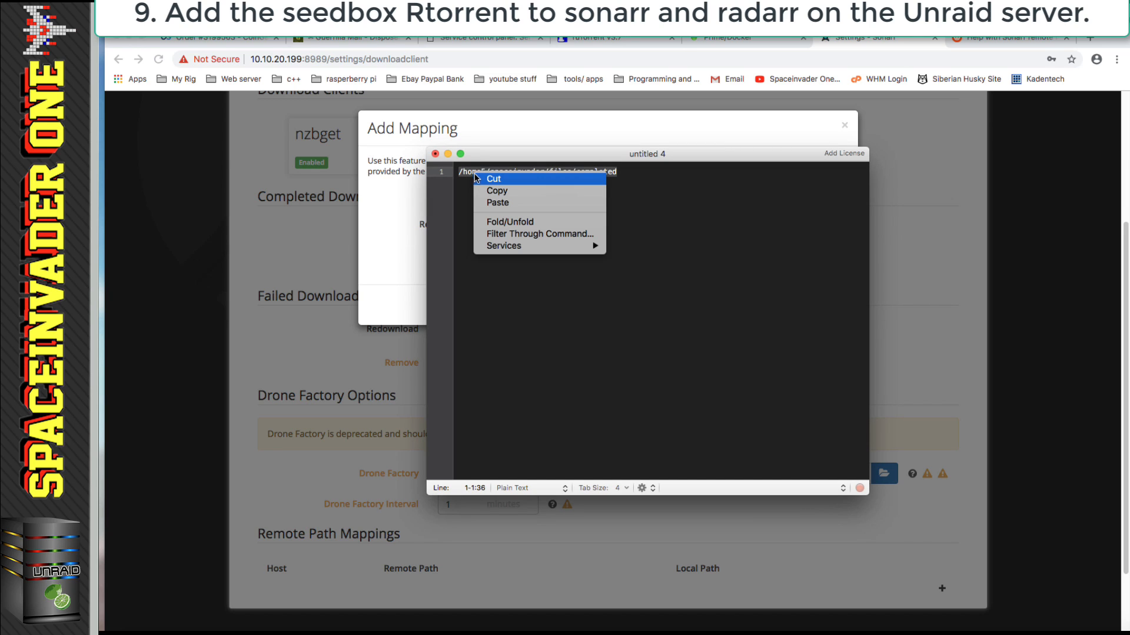
{"action": "left_click", "coordinate": [495, 191]}
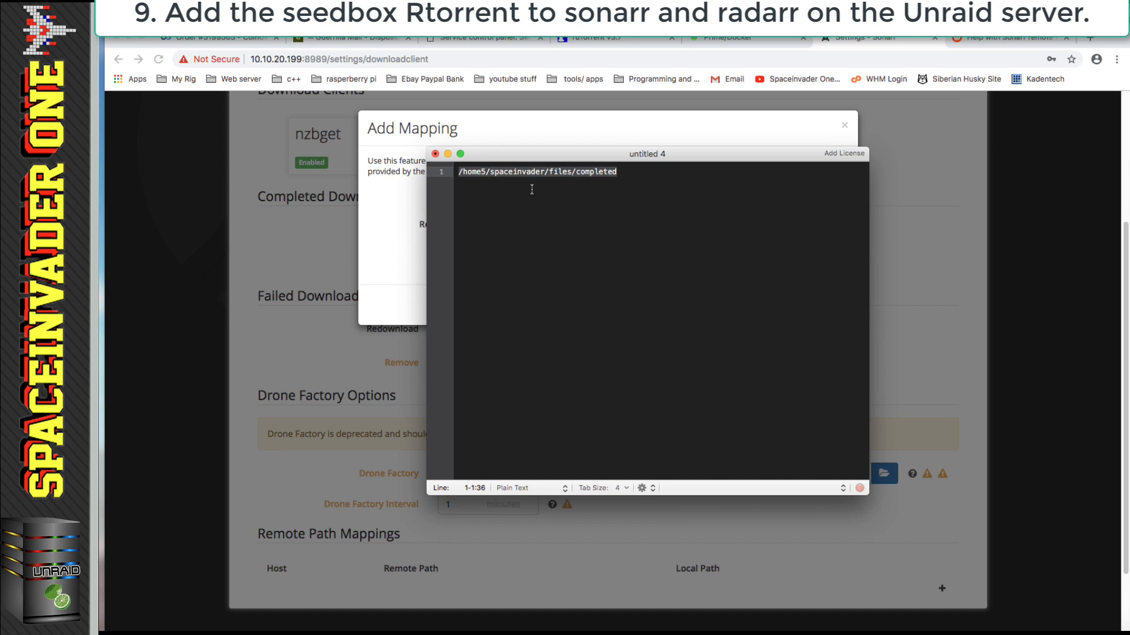
{"action": "left_click", "coordinate": [447, 153]}
{"action": "left_click", "coordinate": [509, 223]}
{"action": "right_click", "coordinate": [510, 224]}
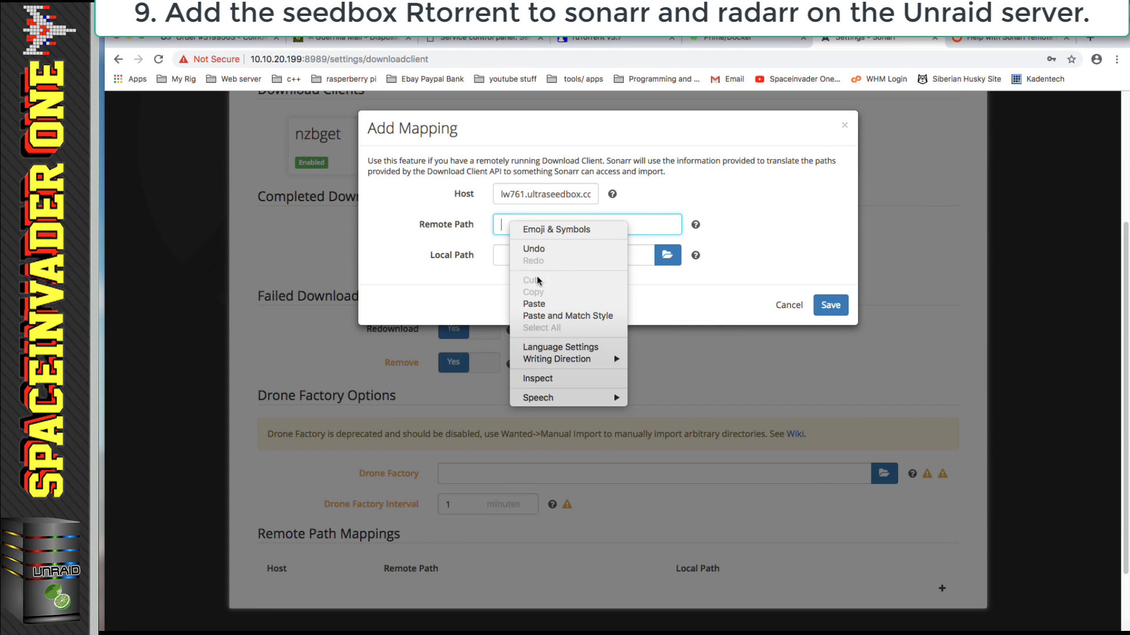
{"action": "left_click", "coordinate": [542, 304]}
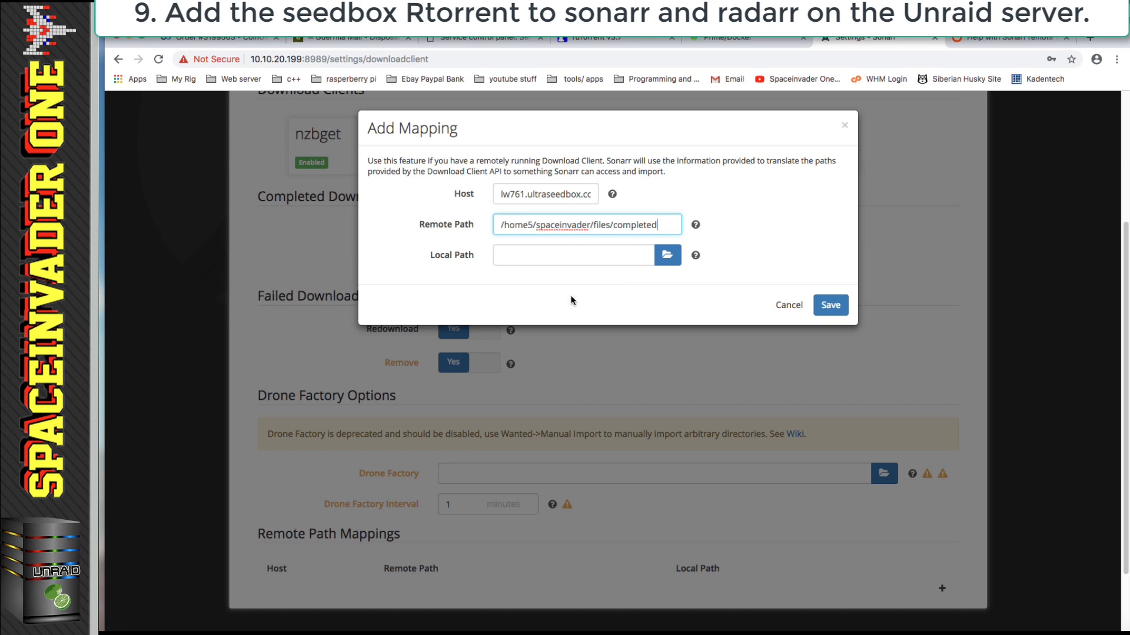
Choose /data/torrents_seedbox/ as the mapping's local path and save the mapping
{"action": "left_click", "coordinate": [667, 259]}
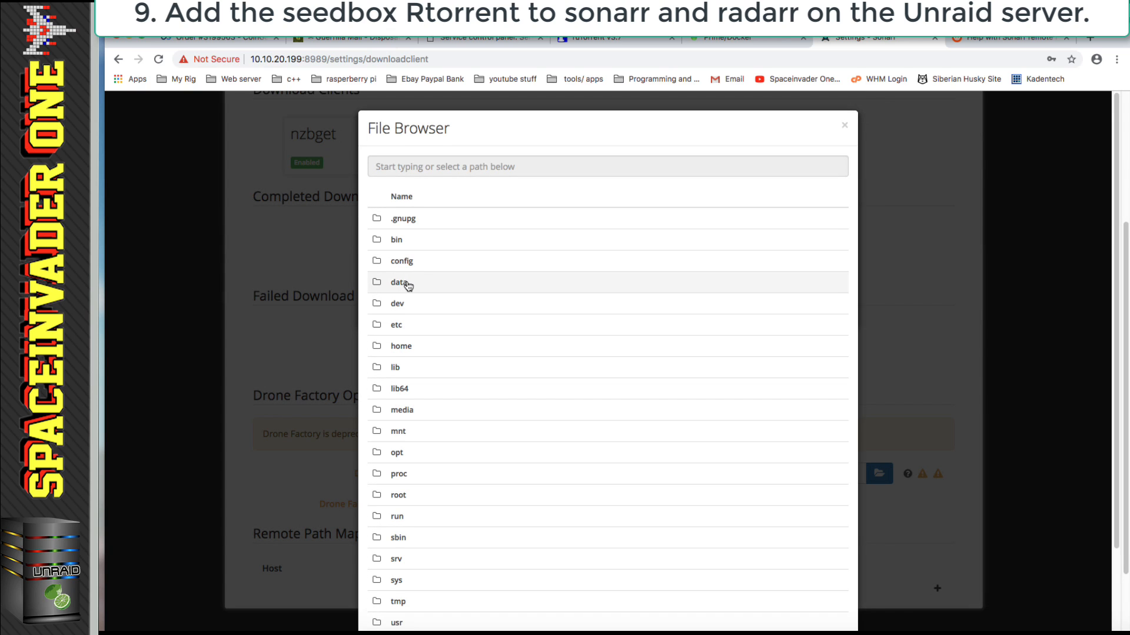
{"action": "left_click", "coordinate": [415, 284]}
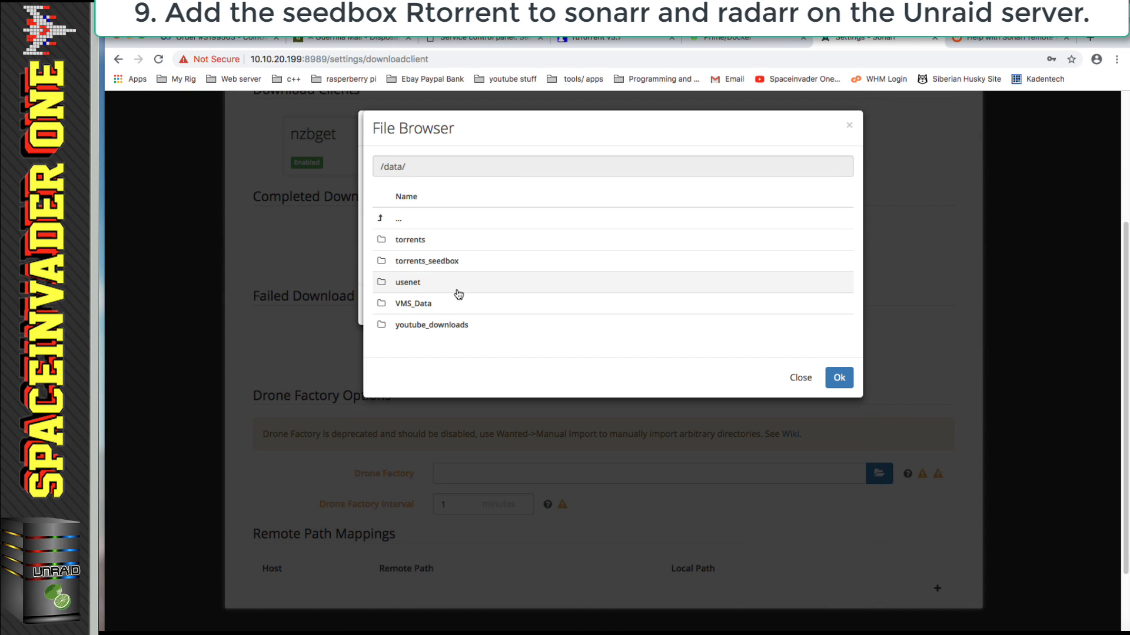
{"action": "left_click", "coordinate": [445, 262]}
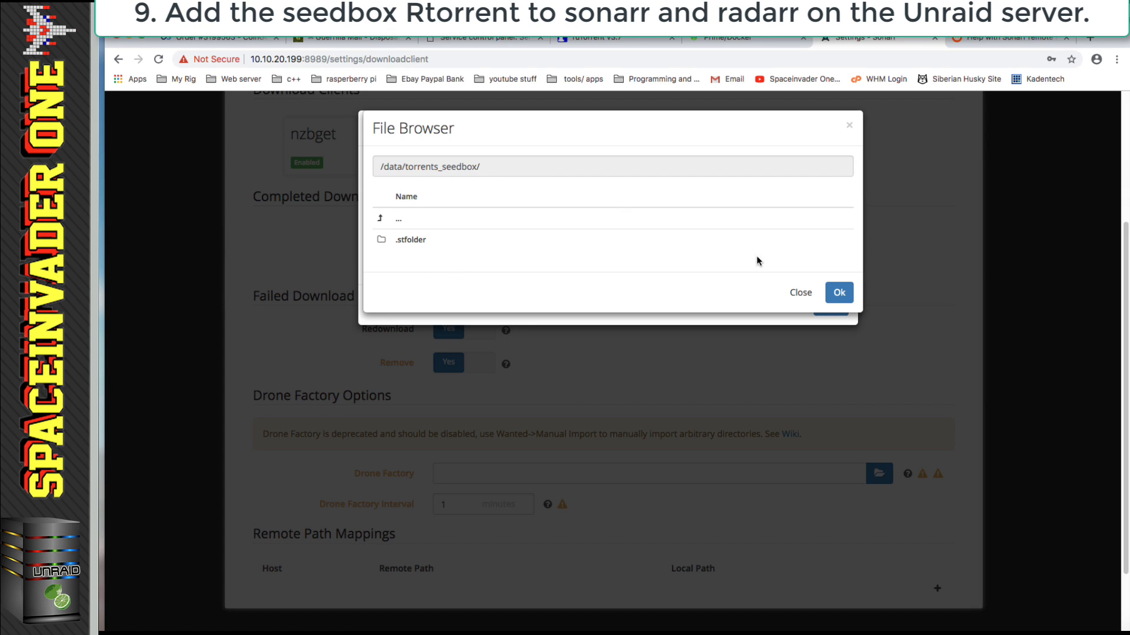
{"action": "left_click", "coordinate": [839, 293]}
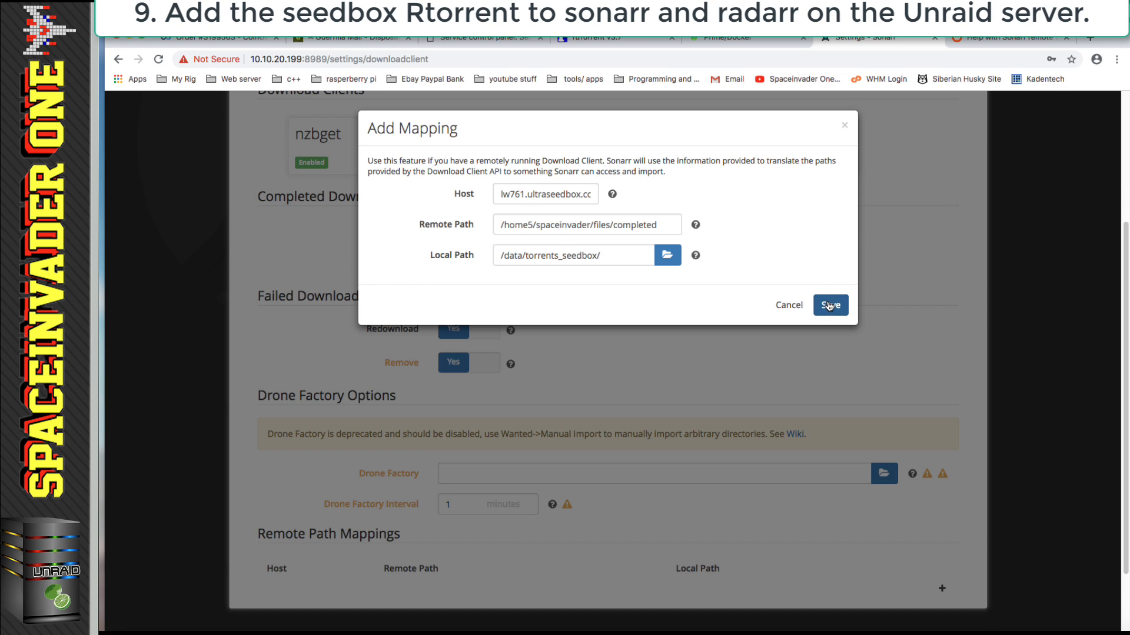
{"action": "left_click", "coordinate": [830, 305]}
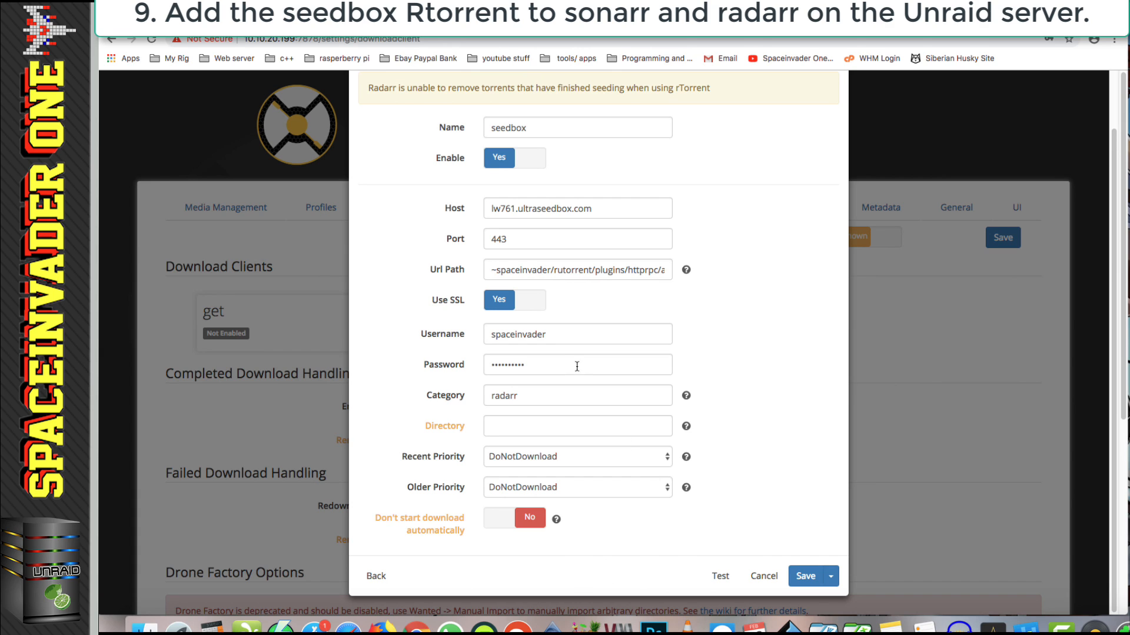
Replace the category of Radarr's seedbox download client with movies and test the client's connection
{"action": "left_click", "coordinate": [530, 396]}
{"action": "key", "text": "BackSpace"}
{"action": "key", "text": "BackSpace"}
{"action": "key", "text": "BackSpace"}
{"action": "key", "text": "BackSpace"}
{"action": "key", "text": "BackSpace"}
{"action": "key", "text": "BackSpace"}
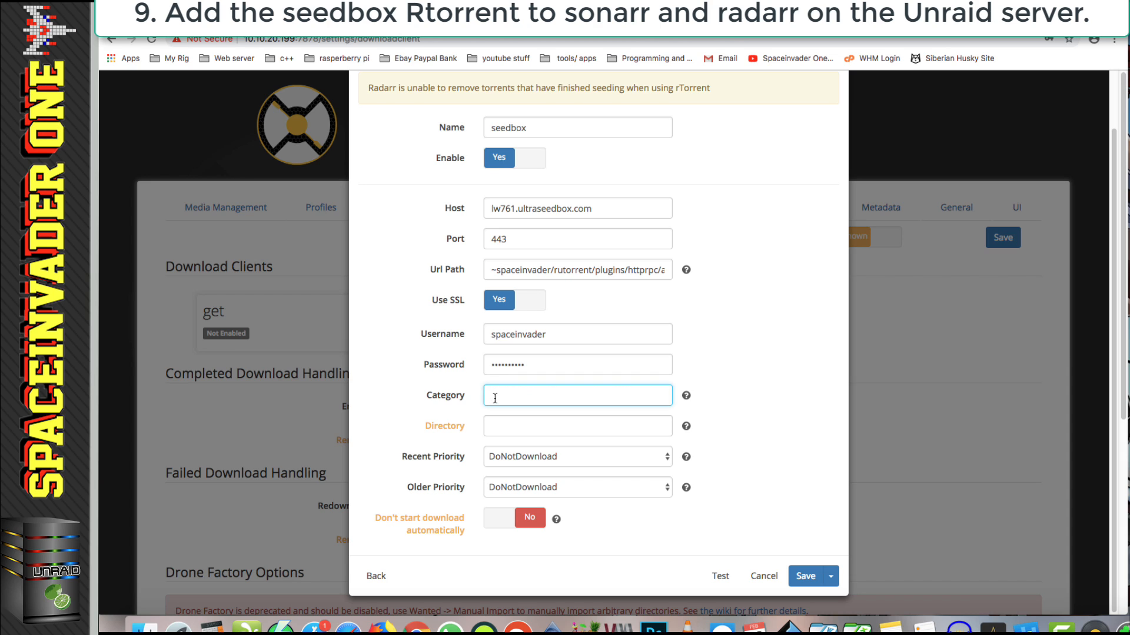
{"action": "type", "text": "movies"}
{"action": "left_click", "coordinate": [720, 578]}
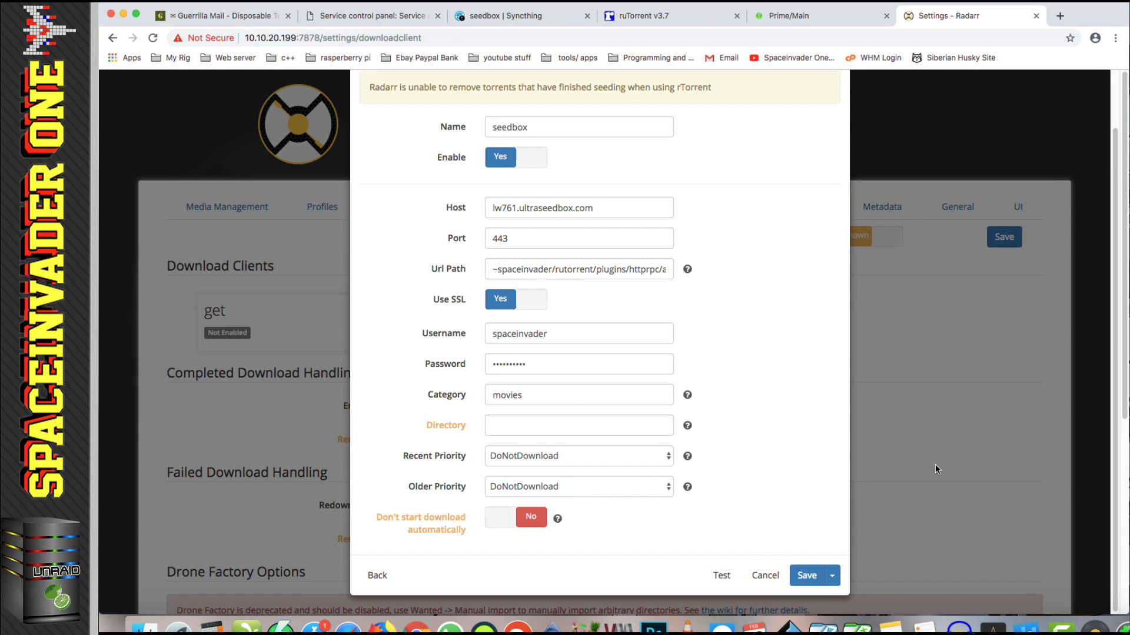
Switch to the seedbox's Syncthing and open the completed folder's ignore patterns for editing
{"action": "left_click", "coordinate": [510, 18]}
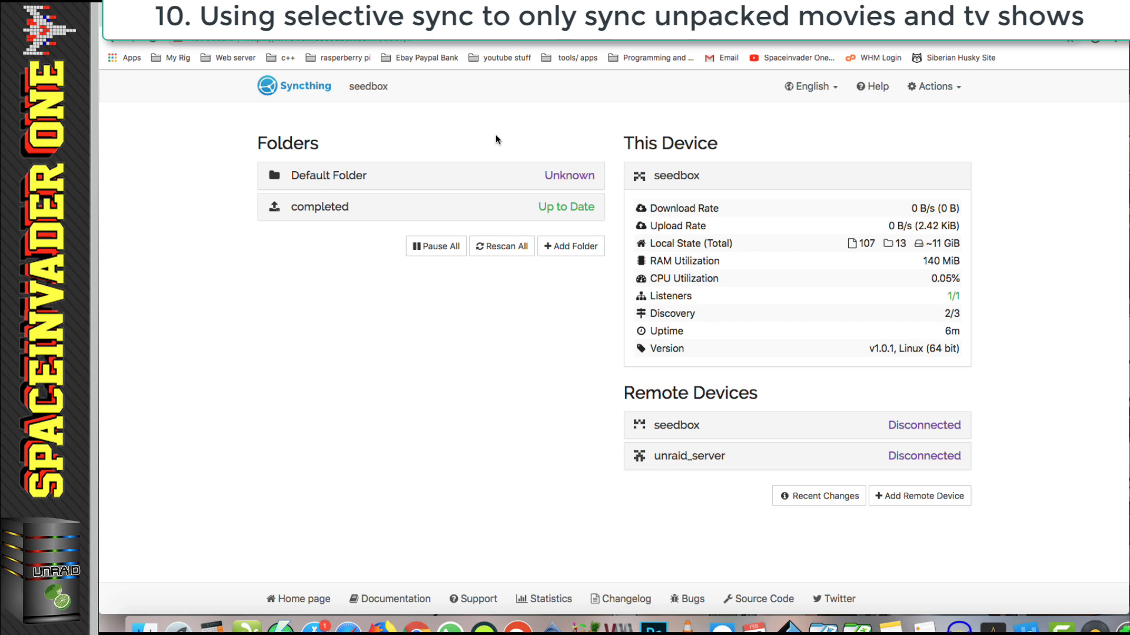
{"action": "left_click", "coordinate": [327, 209]}
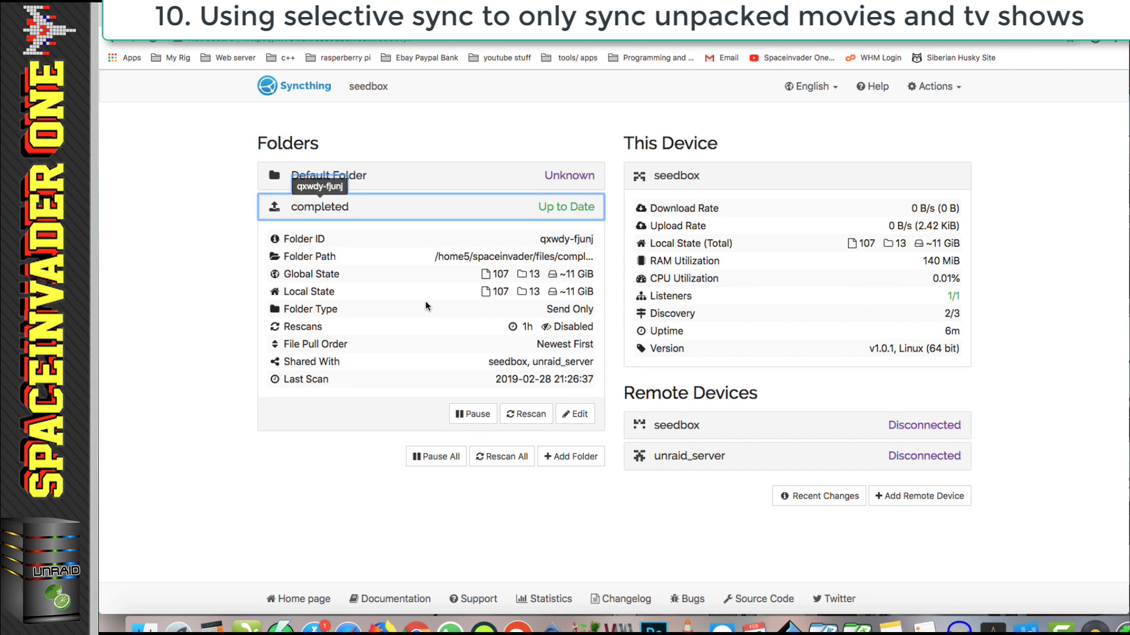
{"action": "left_click", "coordinate": [579, 414]}
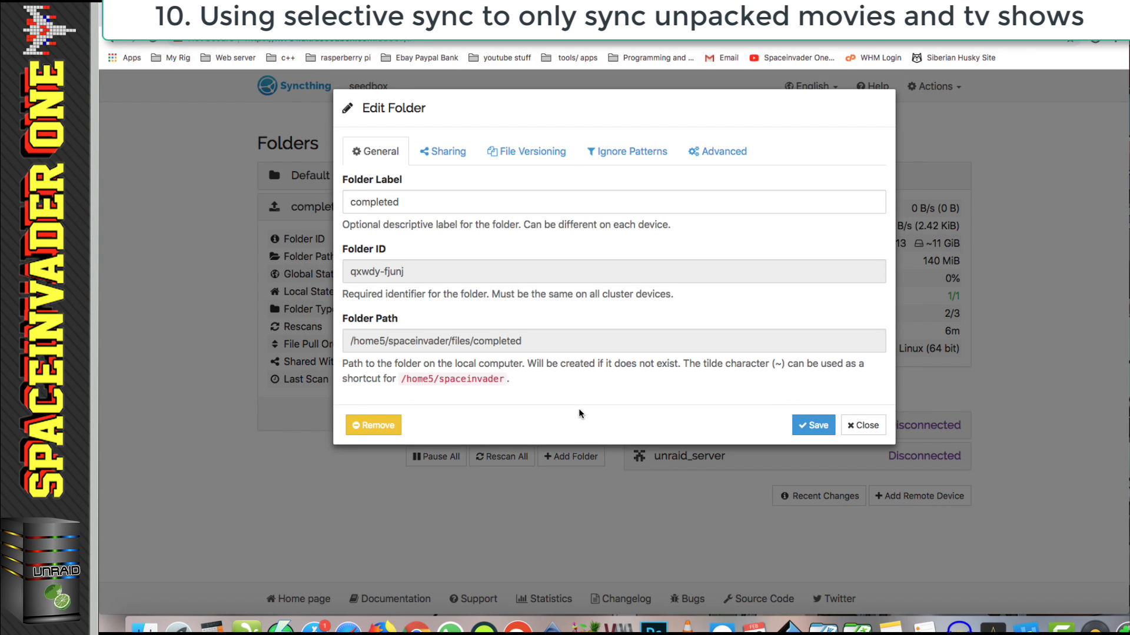
{"action": "left_click", "coordinate": [624, 158]}
{"action": "left_click", "coordinate": [363, 204]}
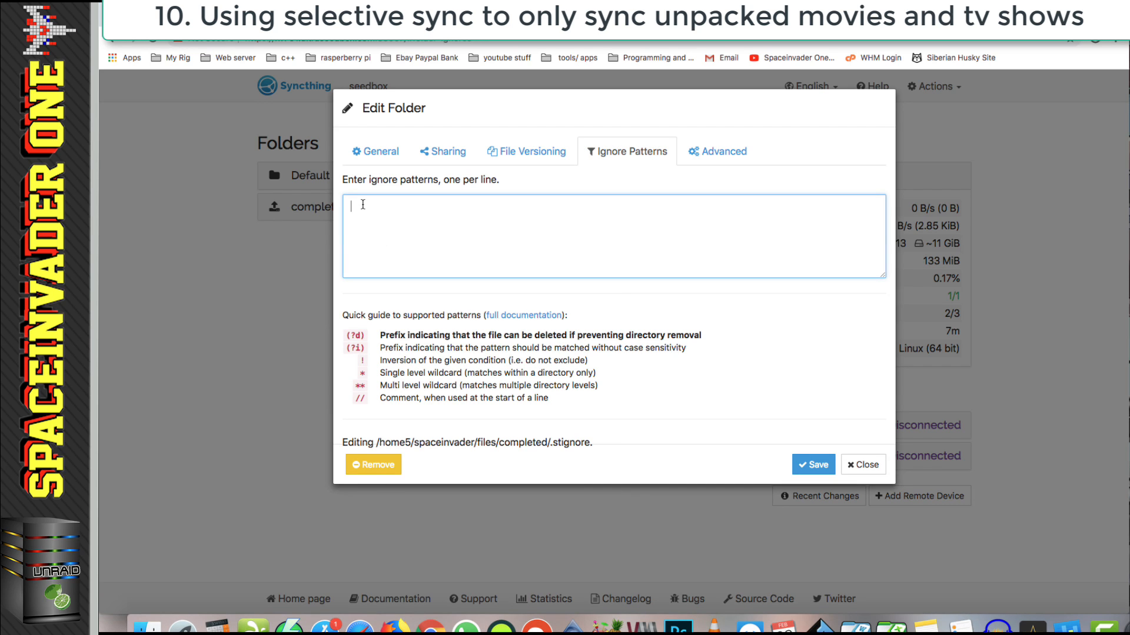
Enter the ignore patterns /series/**.r* and /movies/**.r* for the completed folder, save them and collapse the folder's details
{"action": "type", "text": "/serie"}
{"action": "type", "text": "s/"}
{"action": "type", "text": "**"}
{"action": "type", "text": ".r"}
{"action": "type", "text": "* "}
{"action": "type", "text": "/movie"}
{"action": "type", "text": "s/**"}
{"action": "type", "text": ".r"}
{"action": "type", "text": "*"}
{"action": "left_click", "coordinate": [817, 464]}
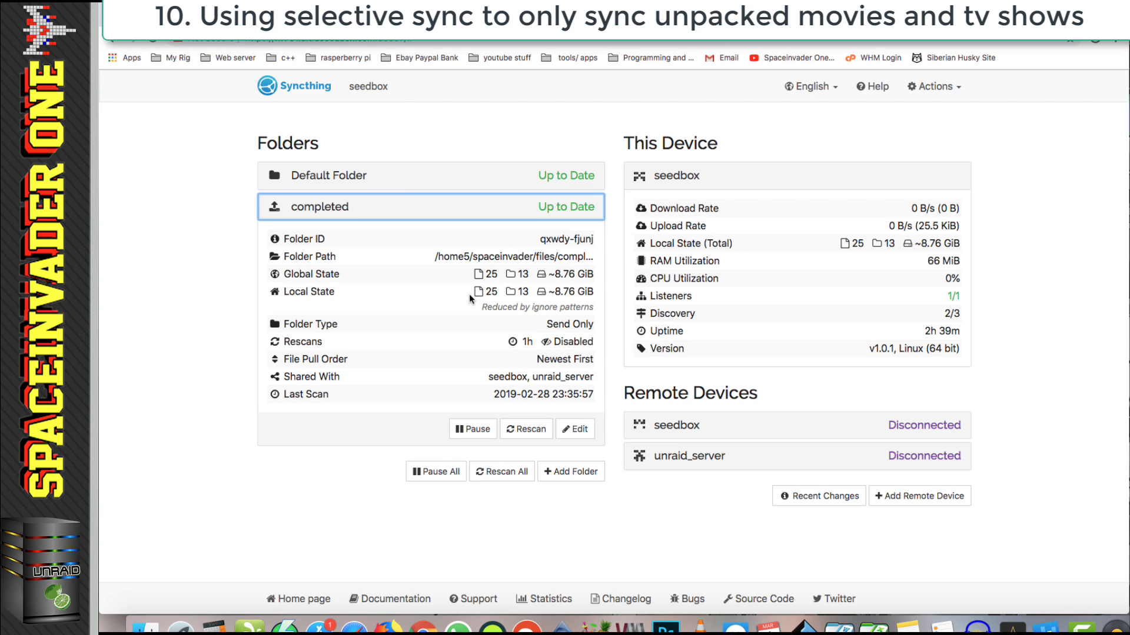
{"action": "mouse_move", "coordinate": [493, 288]}
{"action": "left_click", "coordinate": [305, 212]}
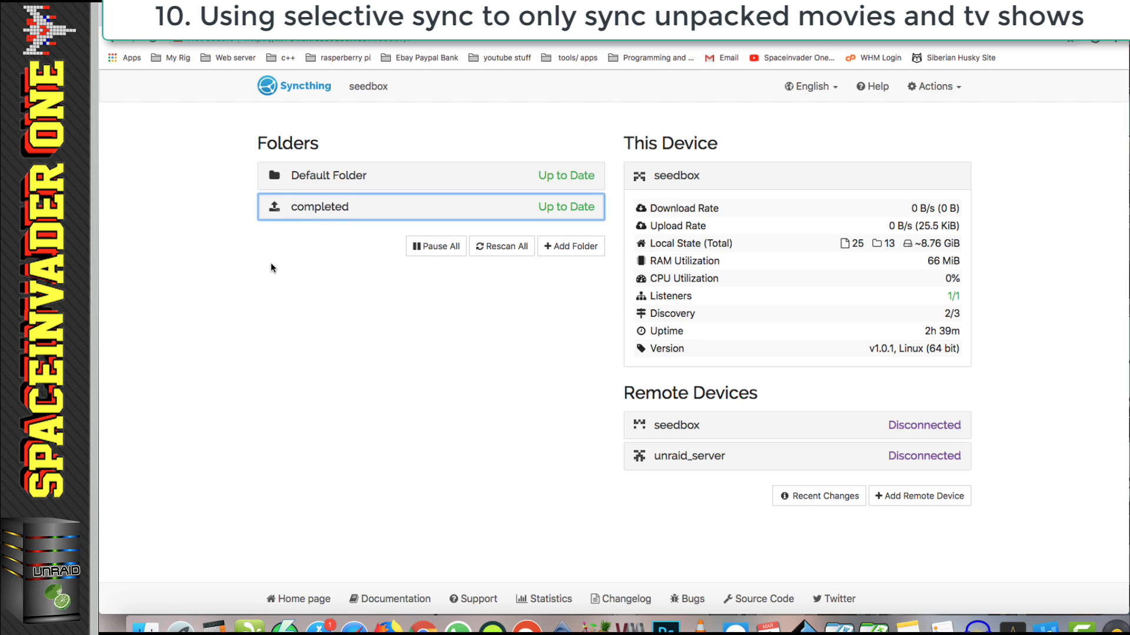